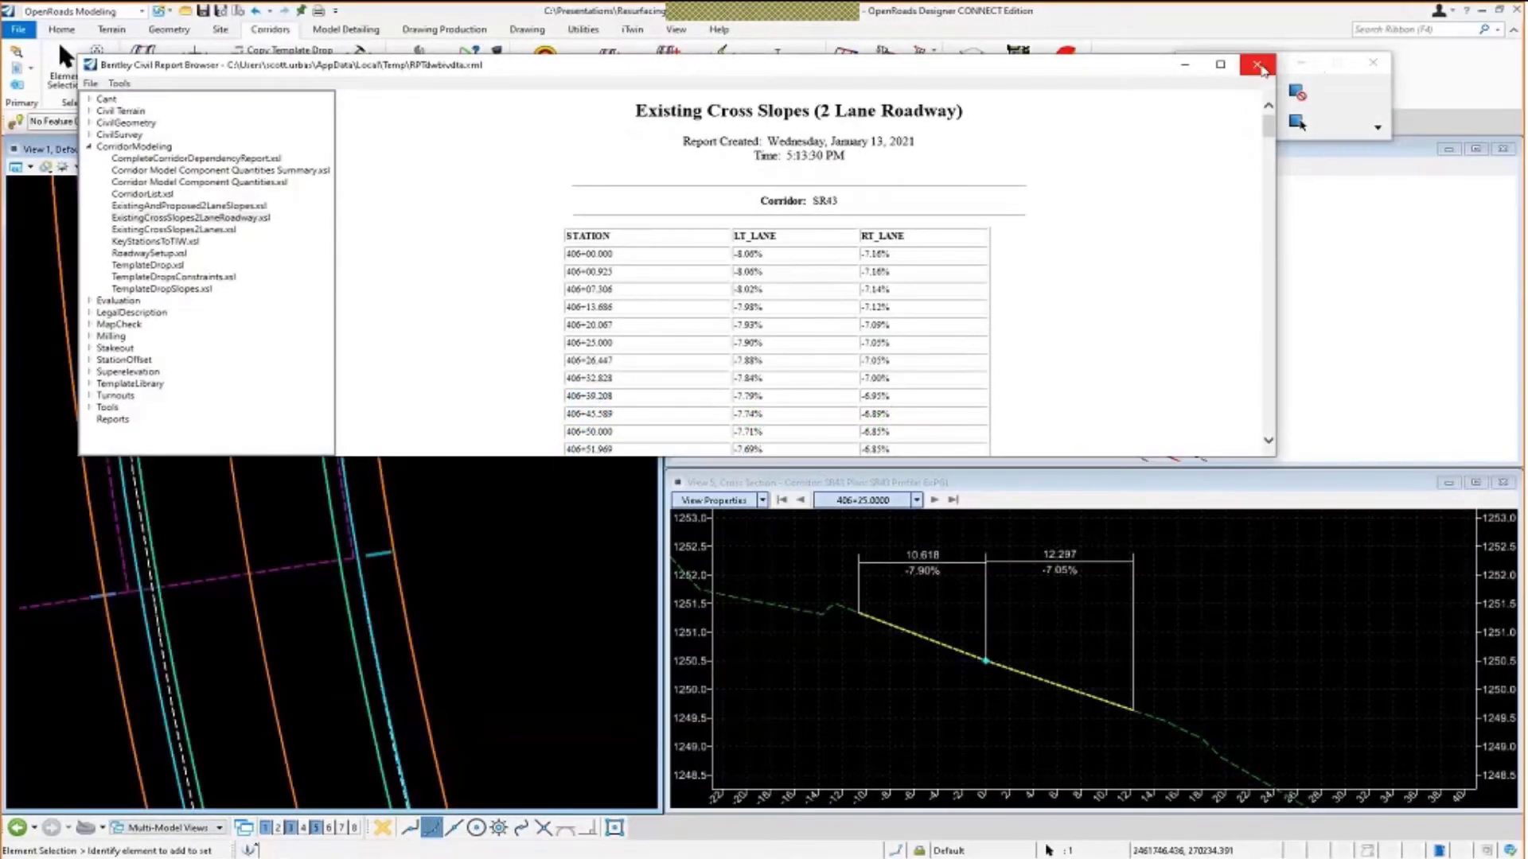
Close the existing cross slopes report for the two-lane roadway.
{"action": "left_click", "coordinate": [1257, 65]}
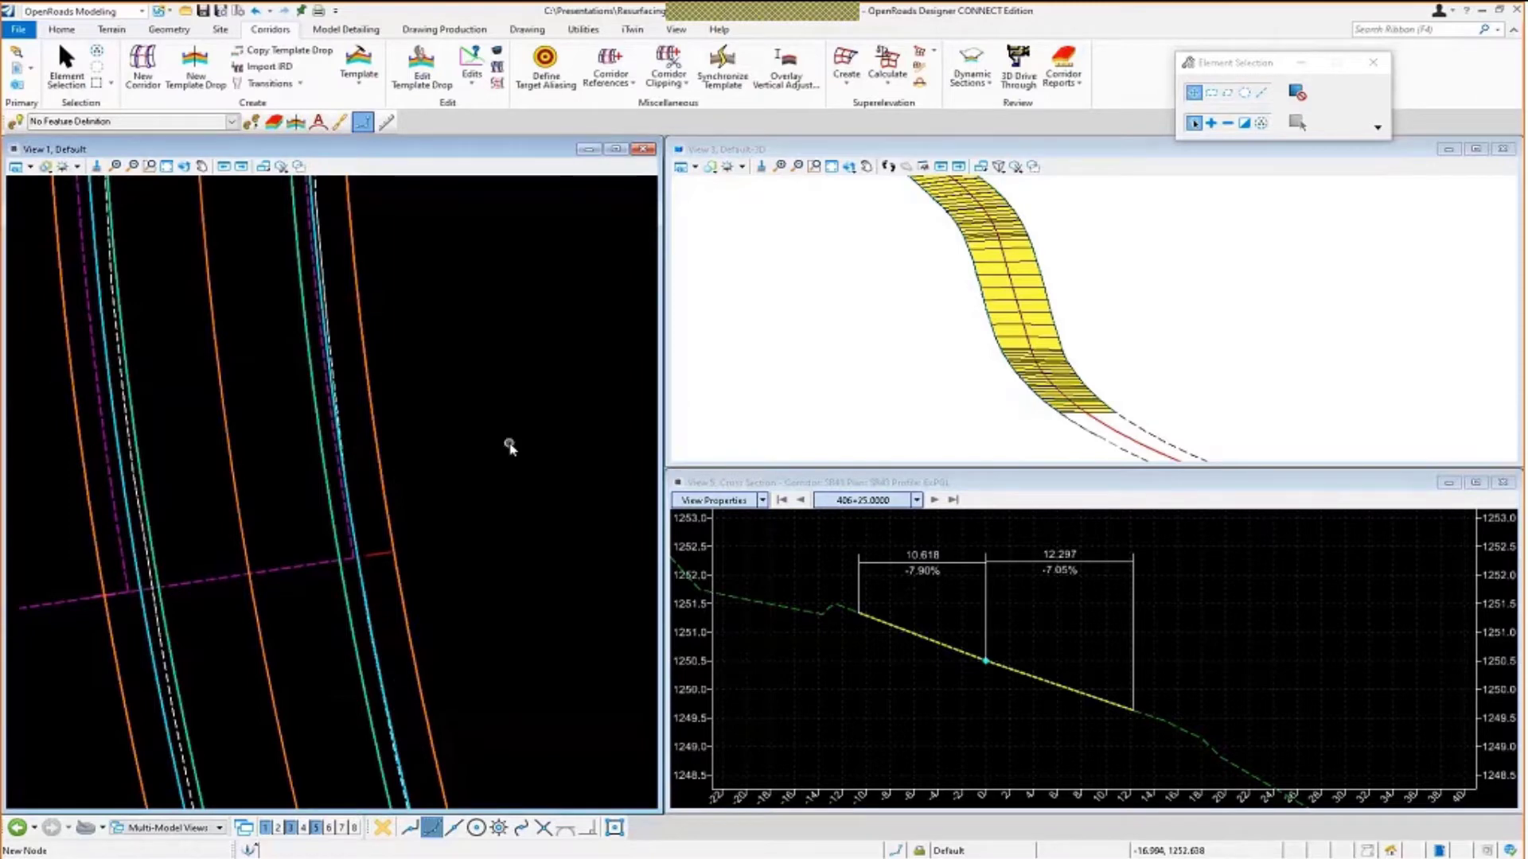
{"action": "scroll", "coordinate": [509, 445], "scroll_direction": "down", "scroll_amount": 5}
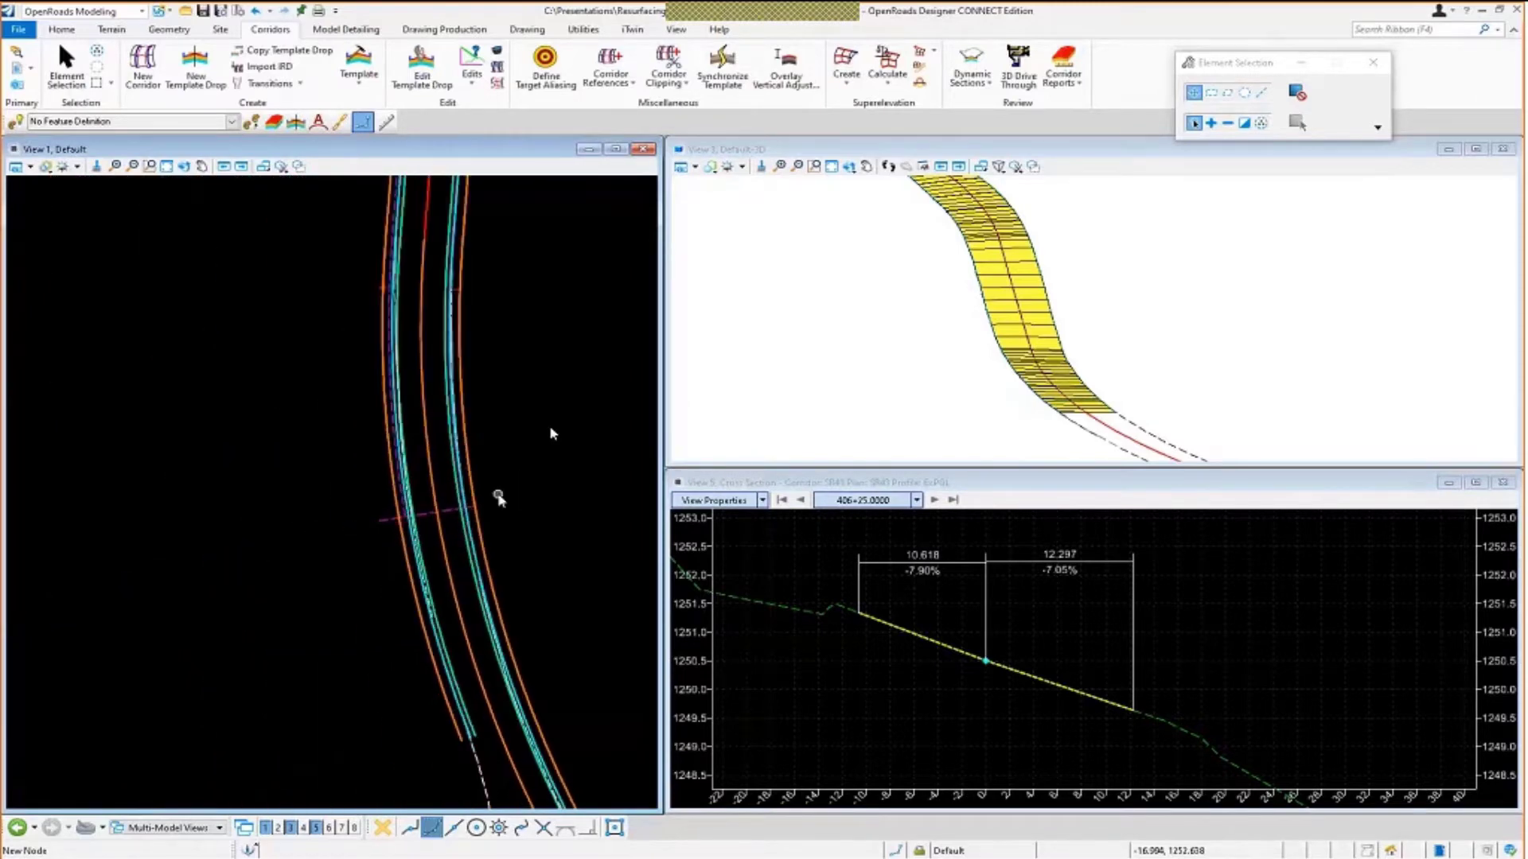
{"action": "scroll", "coordinate": [550, 431], "scroll_direction": "up", "scroll_amount": 2}
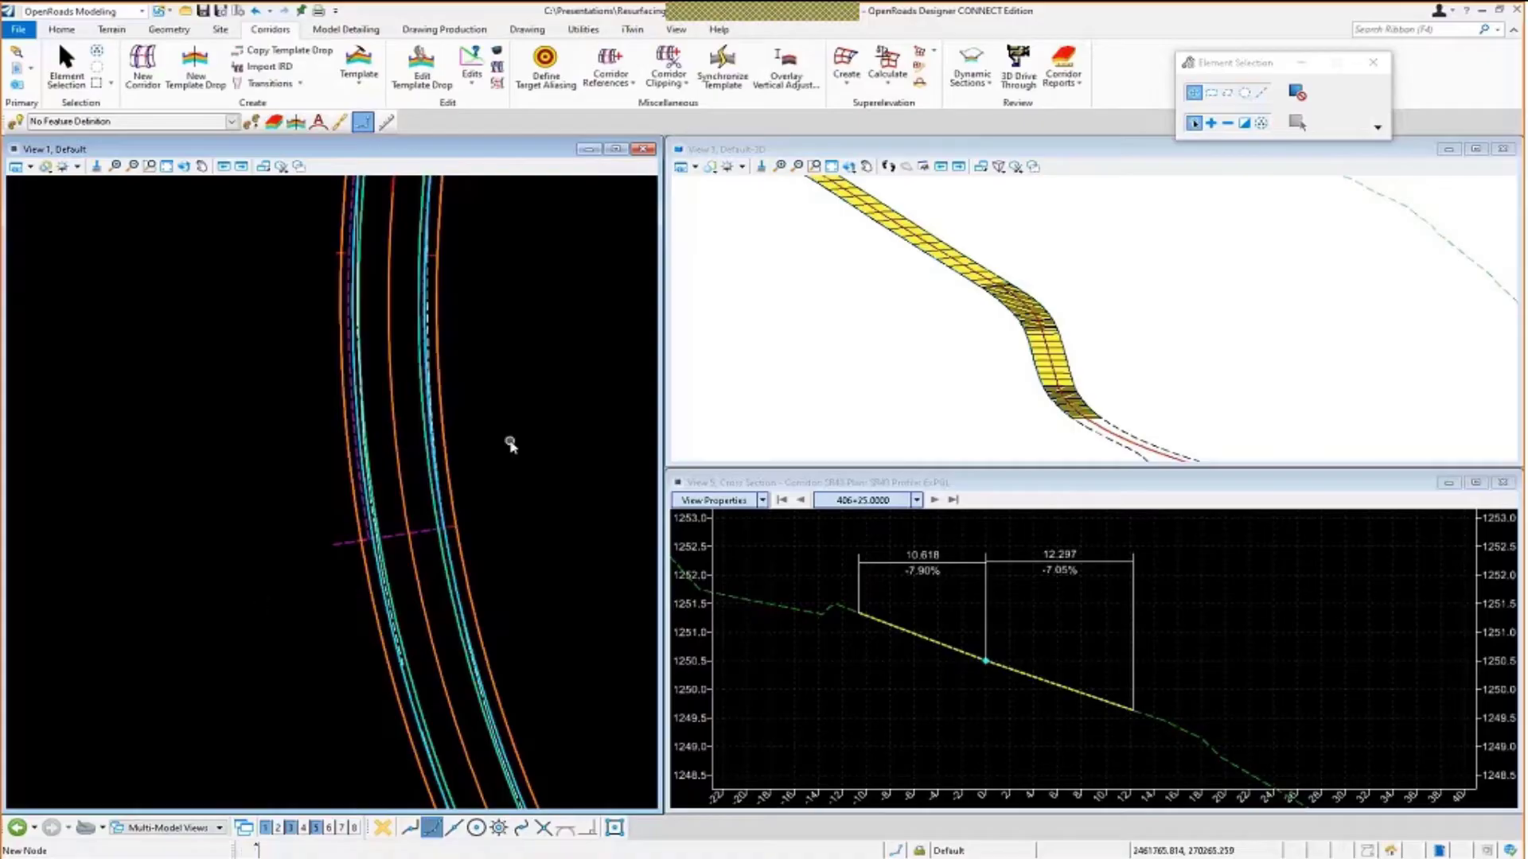
{"action": "scroll", "coordinate": [1016, 394], "scroll_direction": "down", "scroll_amount": 2}
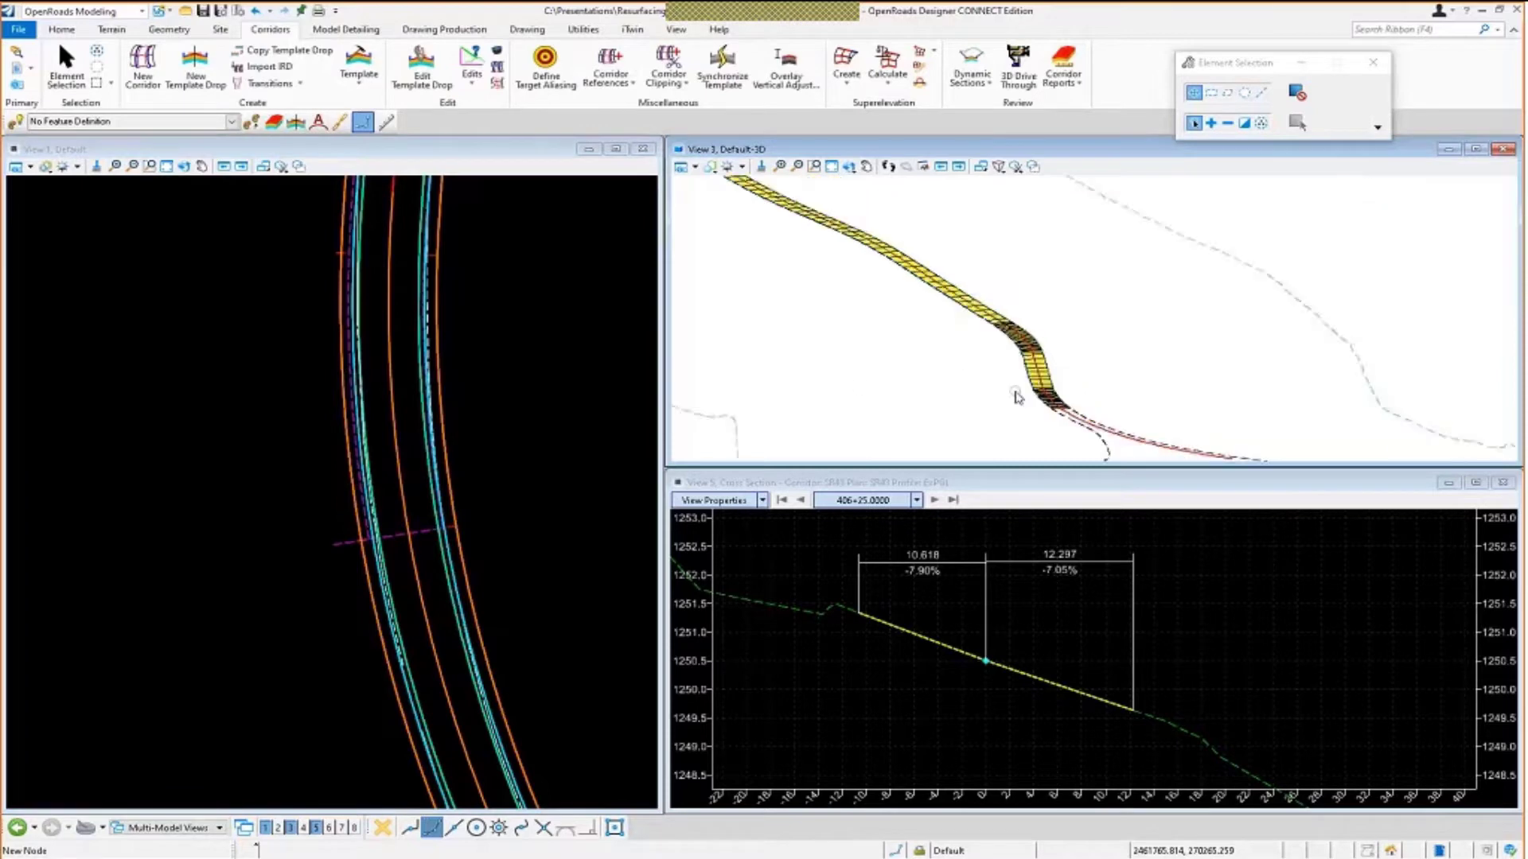
{"action": "middle_click_drag", "start_coordinate": [1017, 396], "coordinate": [875, 303], "text": "shift"}
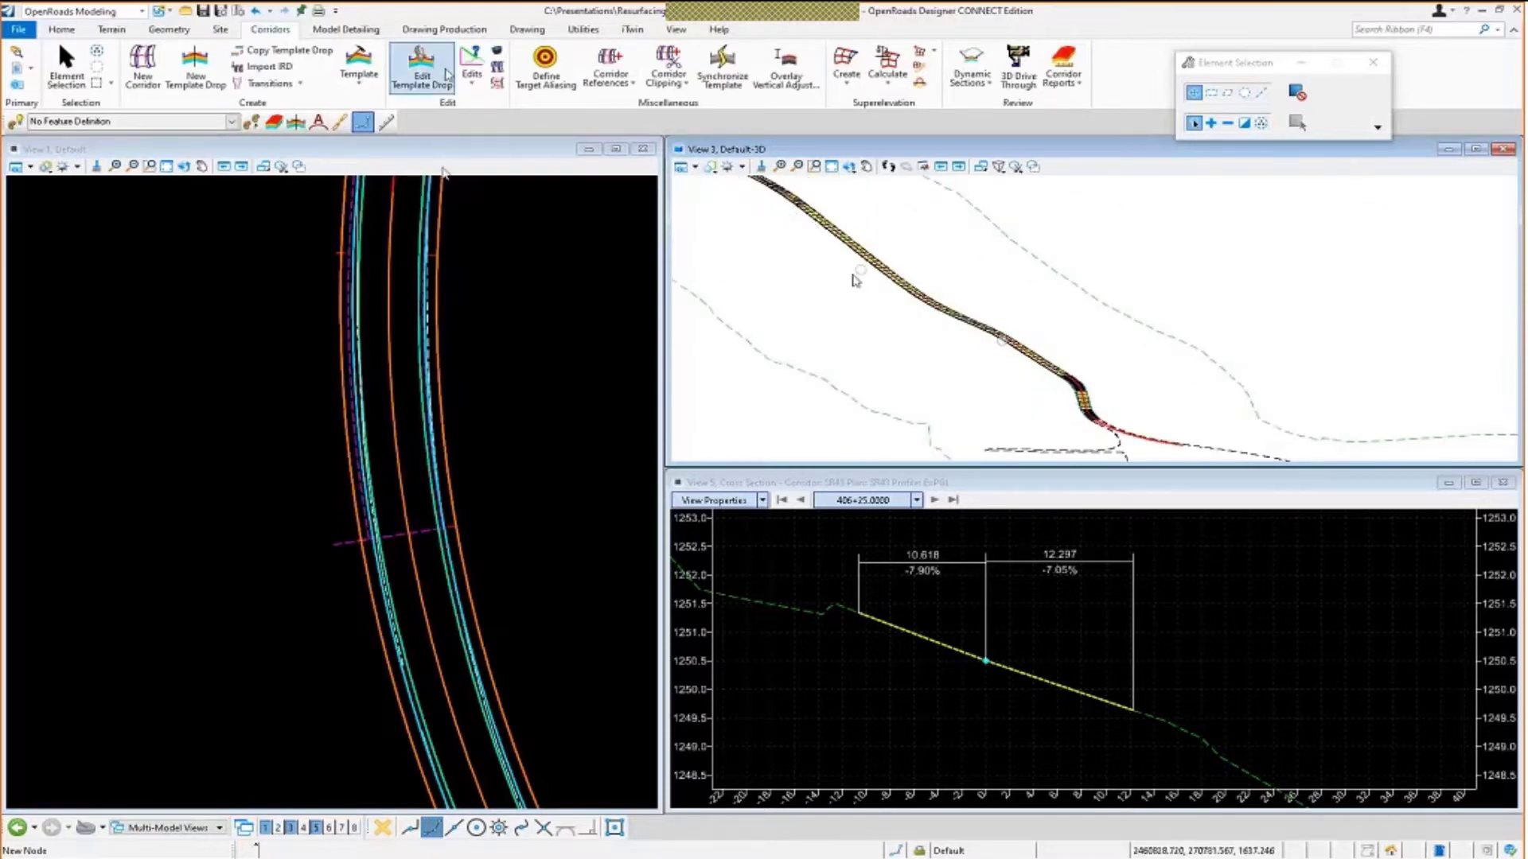
Start placing a civil cross section named boundary with the ANSI D_XS drawing seed.
{"action": "left_click", "coordinate": [486, 32]}
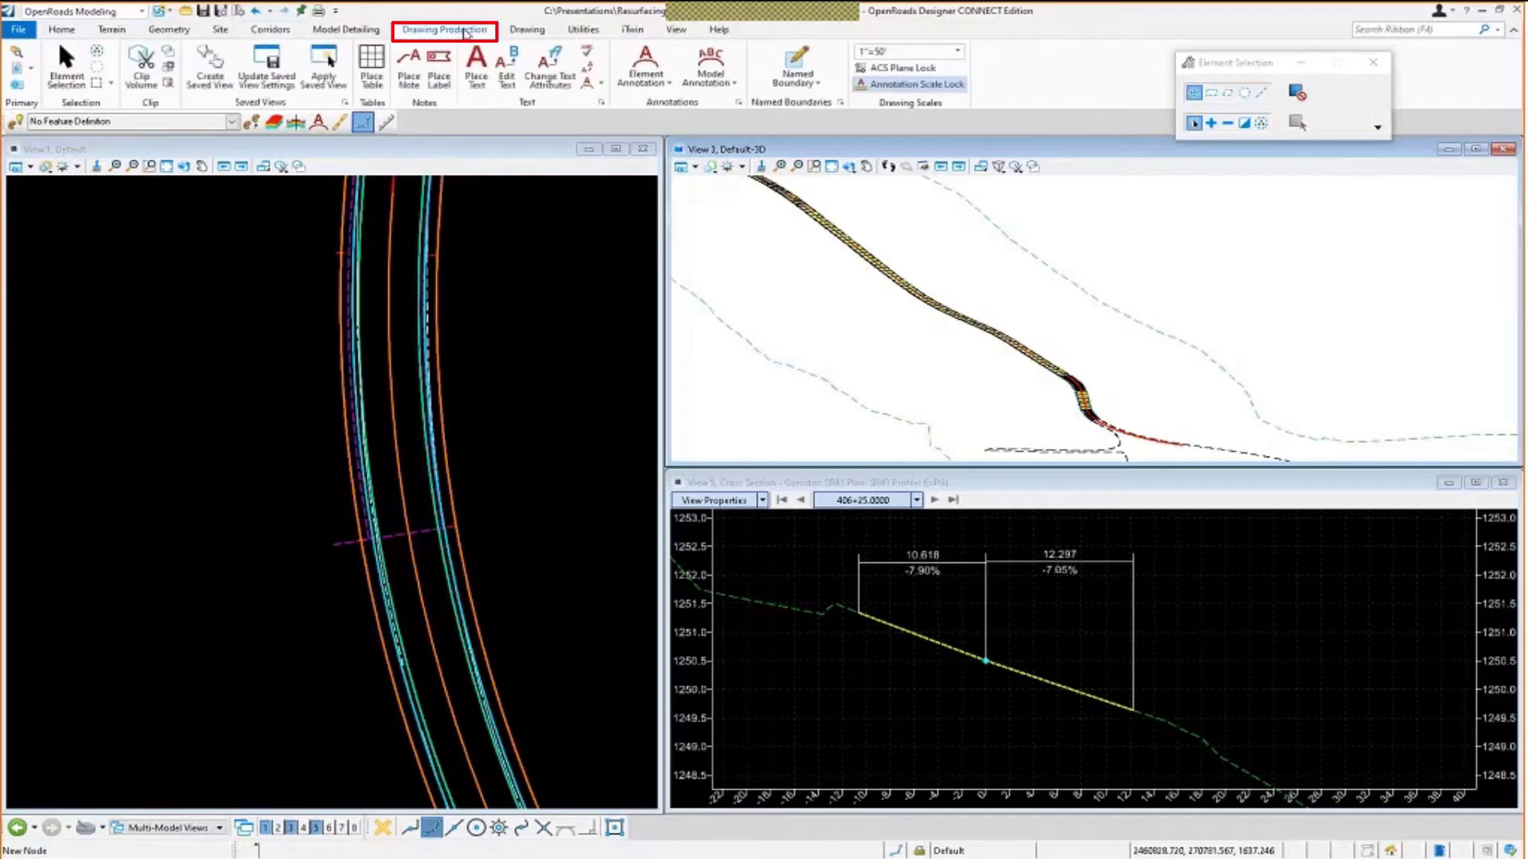
{"action": "left_click", "coordinate": [818, 82]}
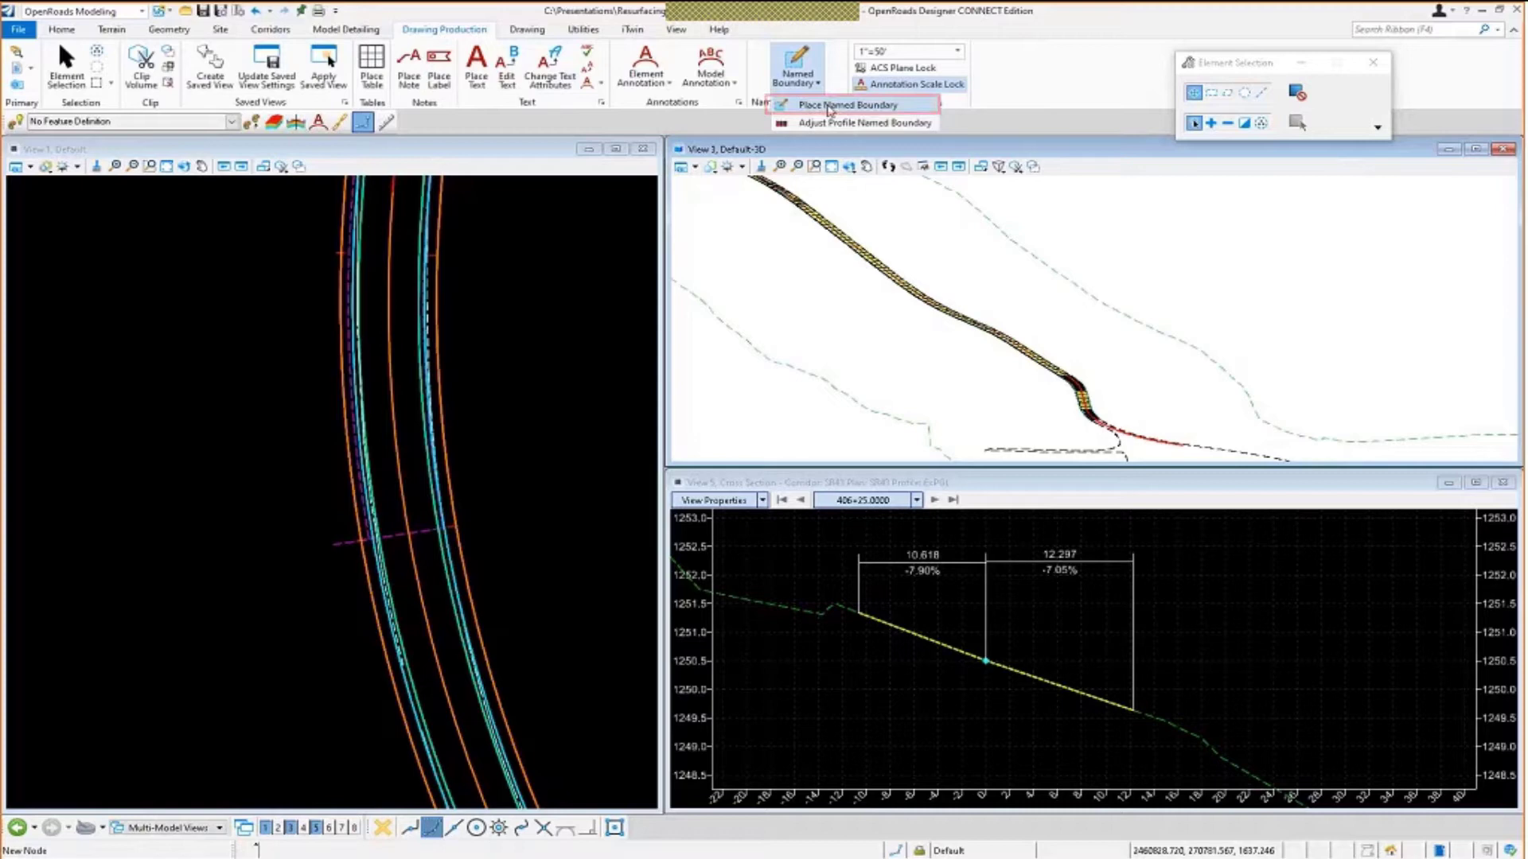
{"action": "left_click", "coordinate": [828, 105]}
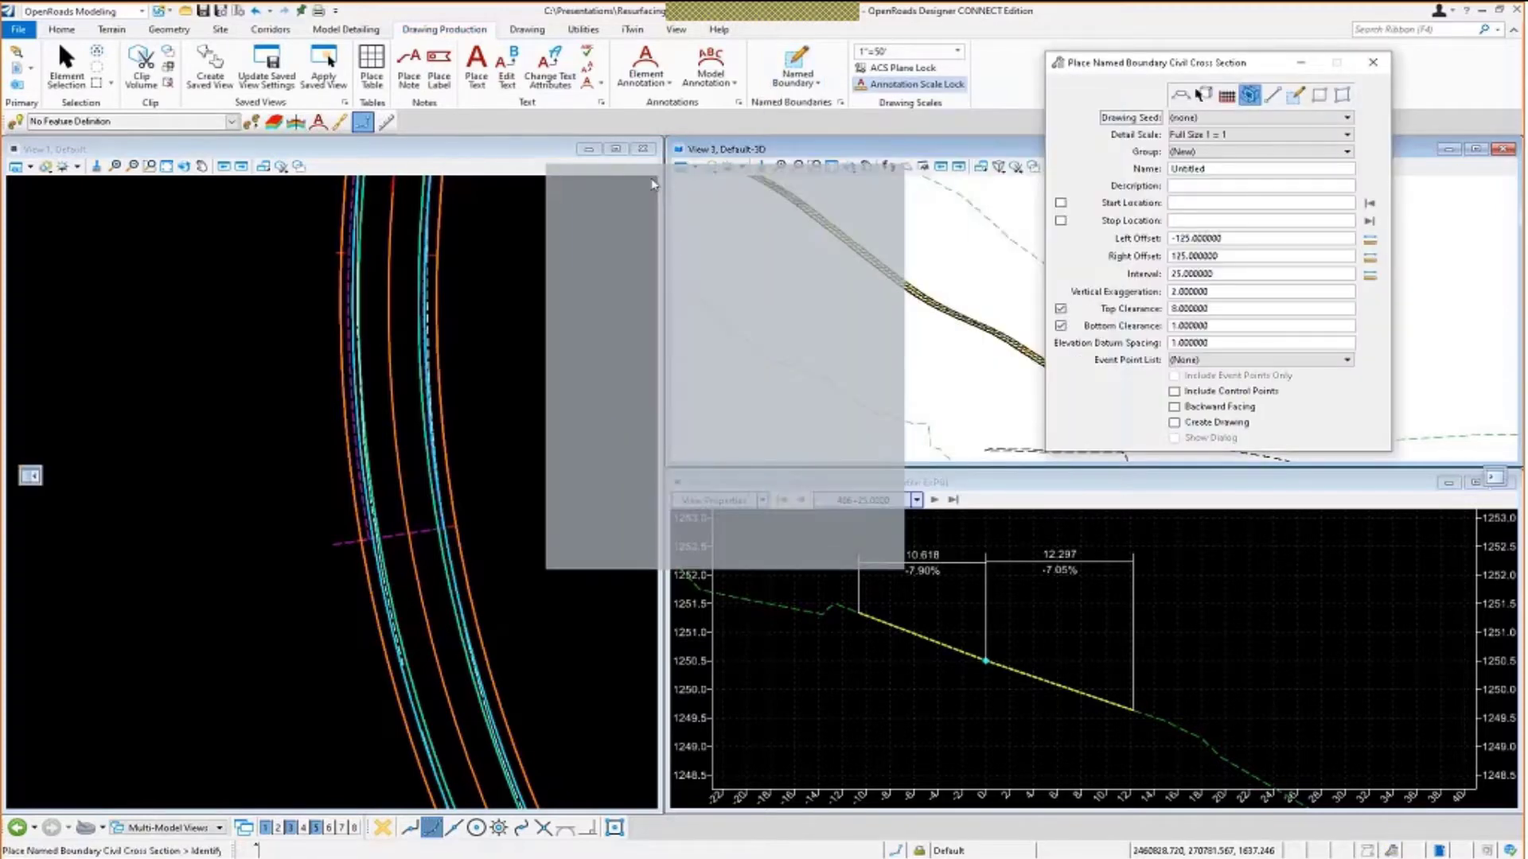
{"action": "left_click_drag", "start_coordinate": [1153, 62], "coordinate": [661, 174]}
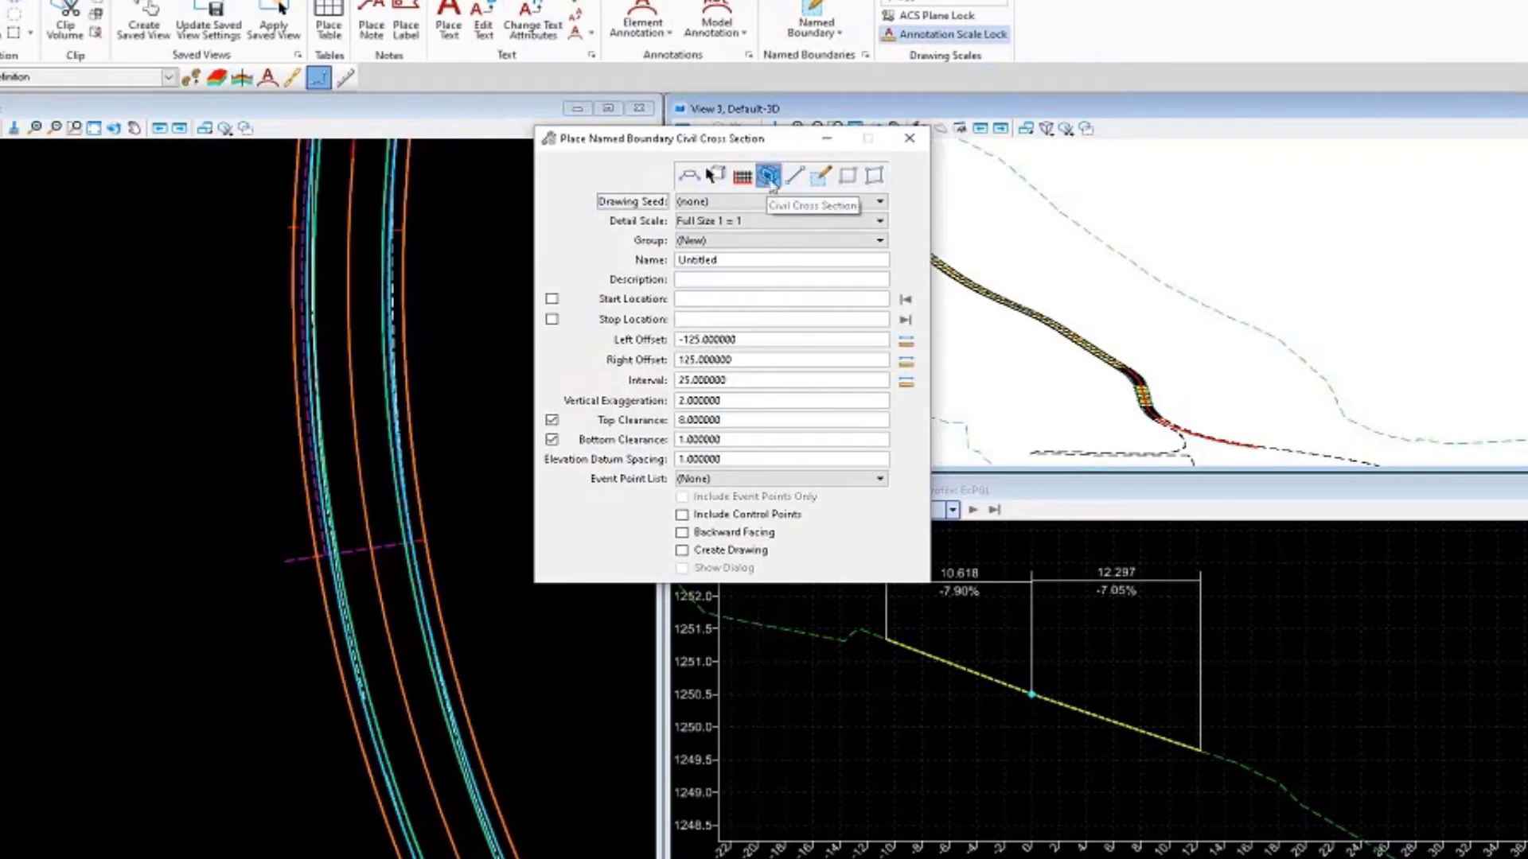
{"action": "left_click", "coordinate": [777, 202]}
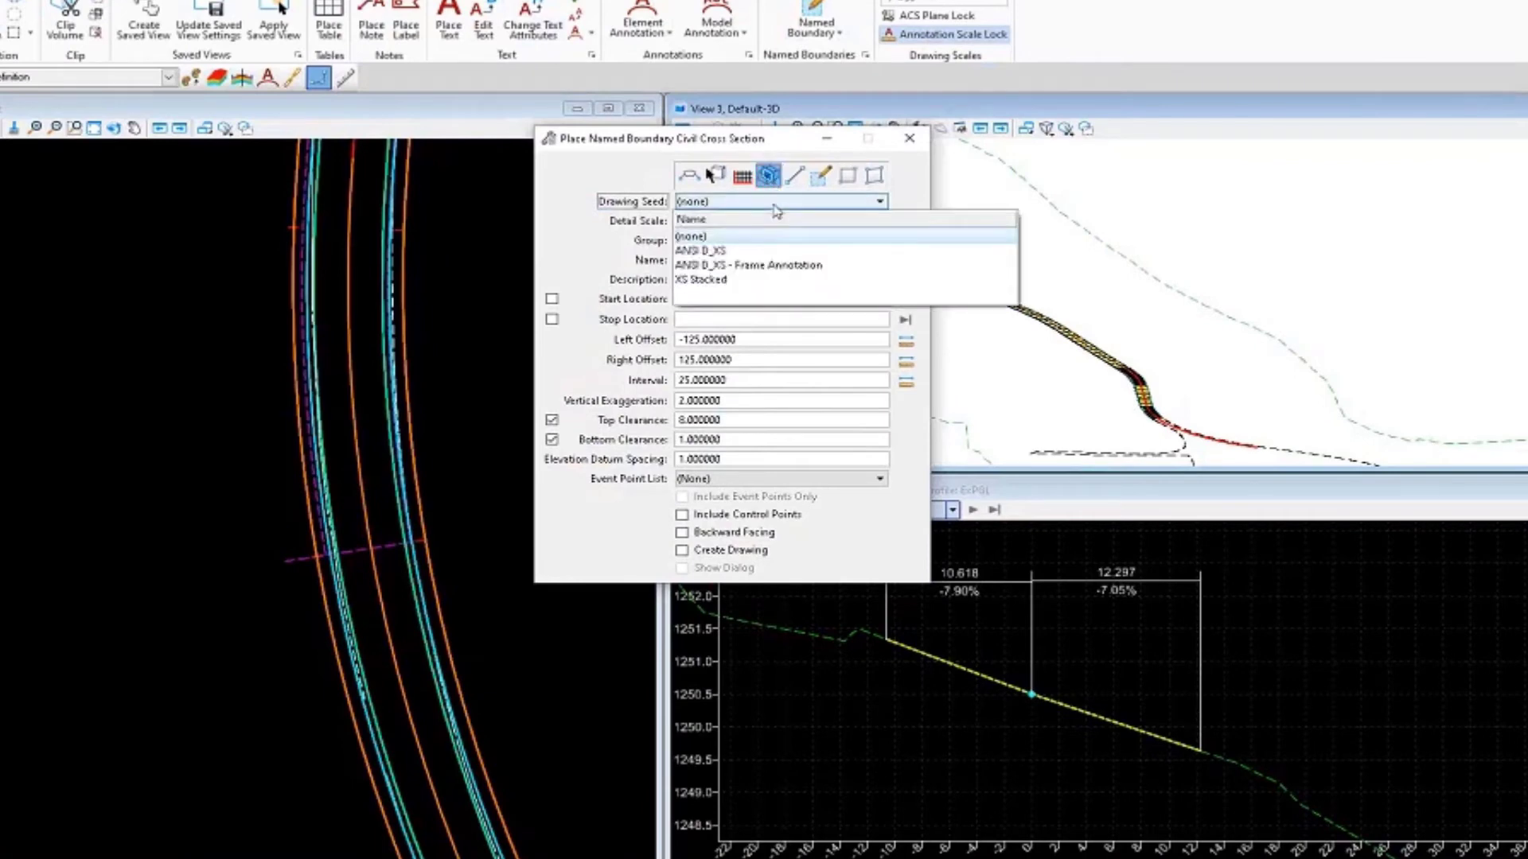
{"action": "left_click", "coordinate": [764, 251]}
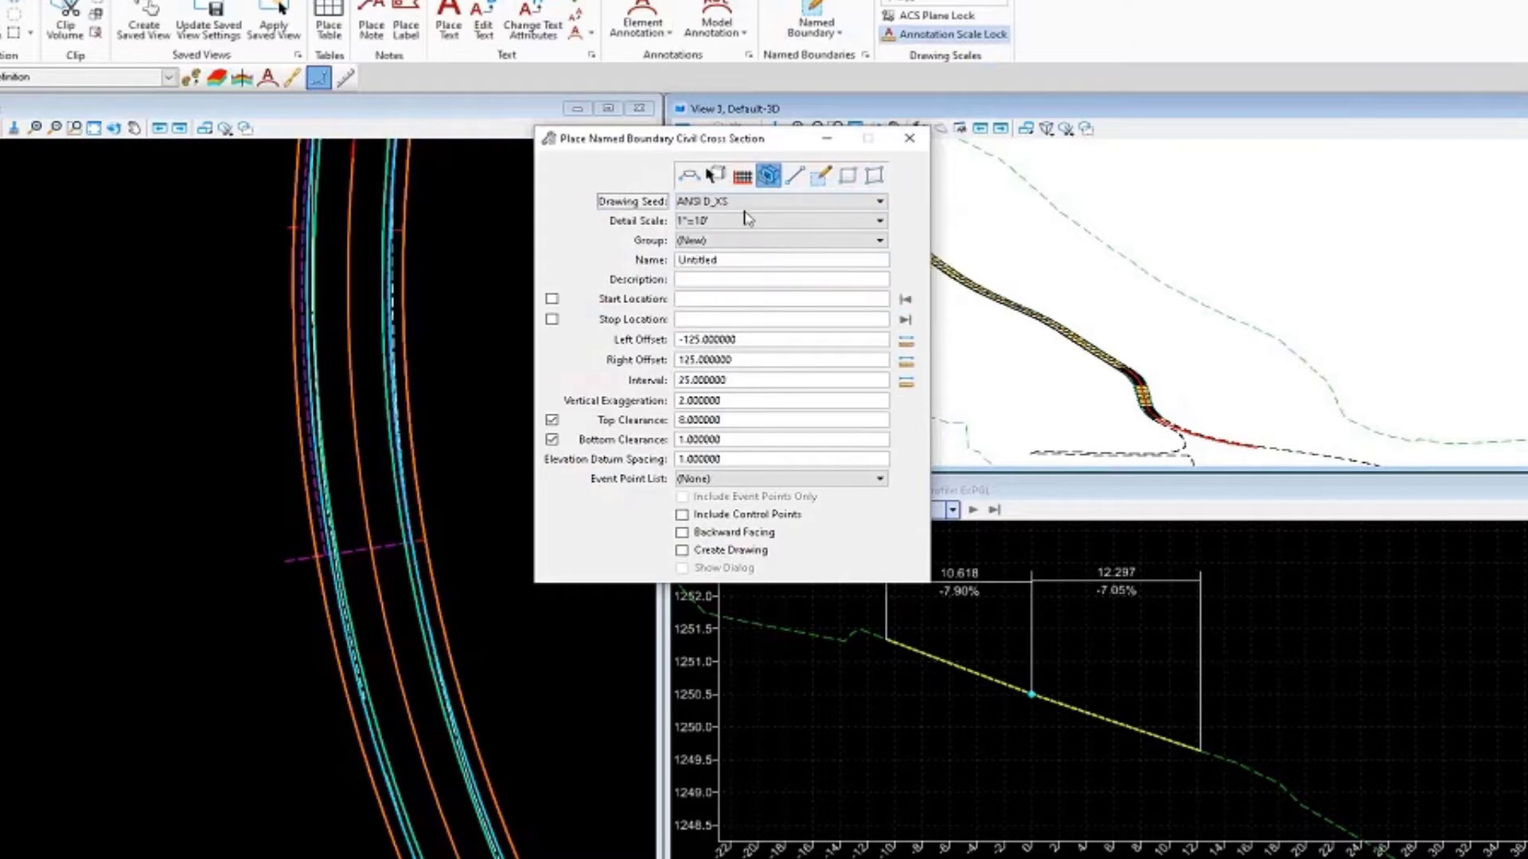
Set the boundary interval to 25 and choose the SR43 baseline as the path element.
{"action": "double_click", "coordinate": [740, 380]}
{"action": "type", "text": "50.000000"}
{"action": "left_click_drag", "start_coordinate": [740, 382], "coordinate": [676, 382]}
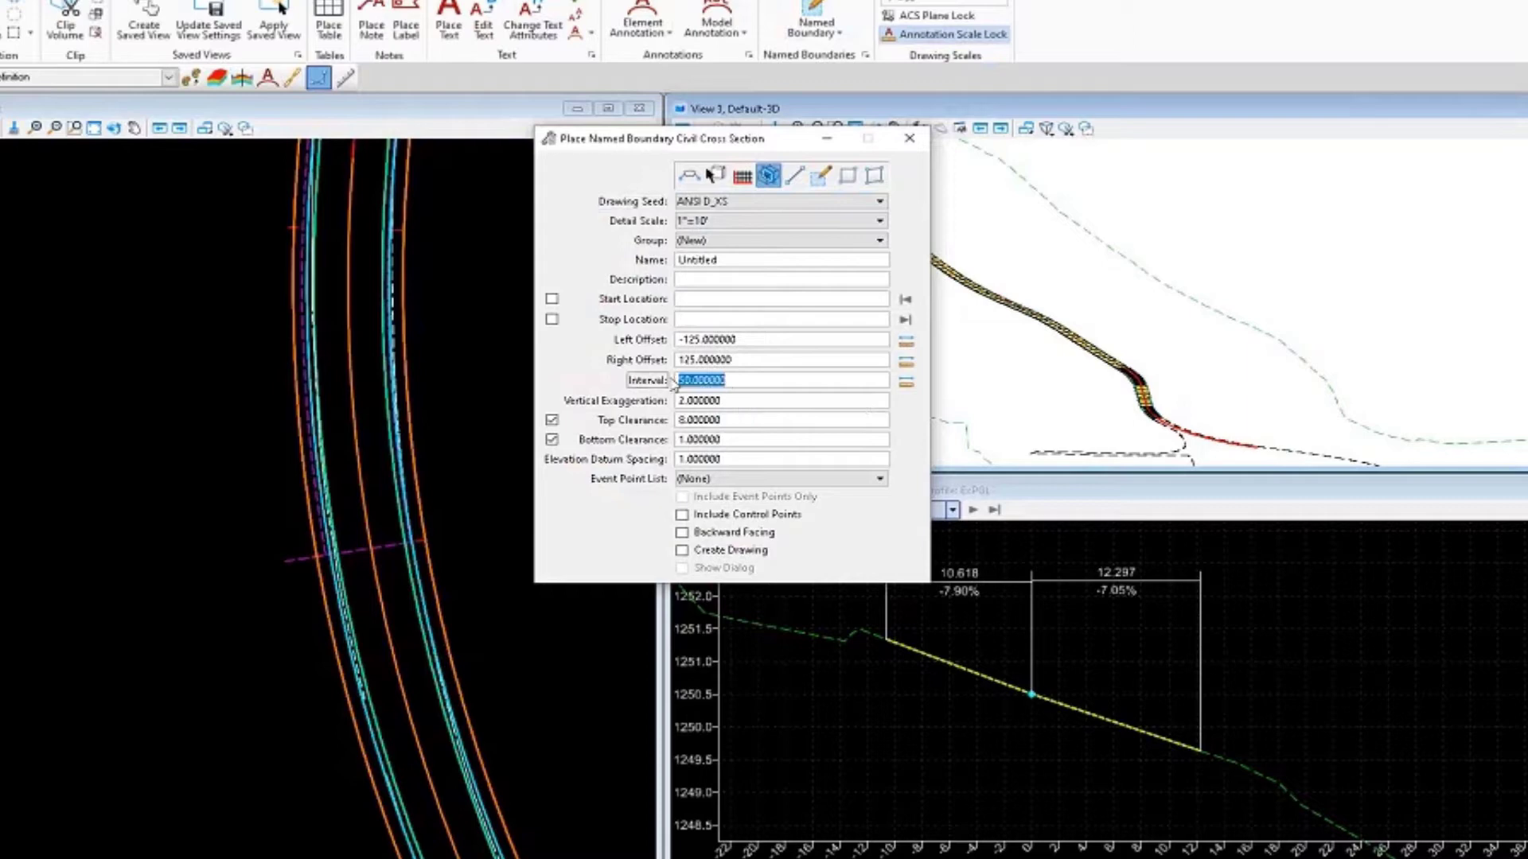
{"action": "type", "text": "25"}
{"action": "key", "text": "Return"}
{"action": "left_click", "coordinate": [401, 679]}
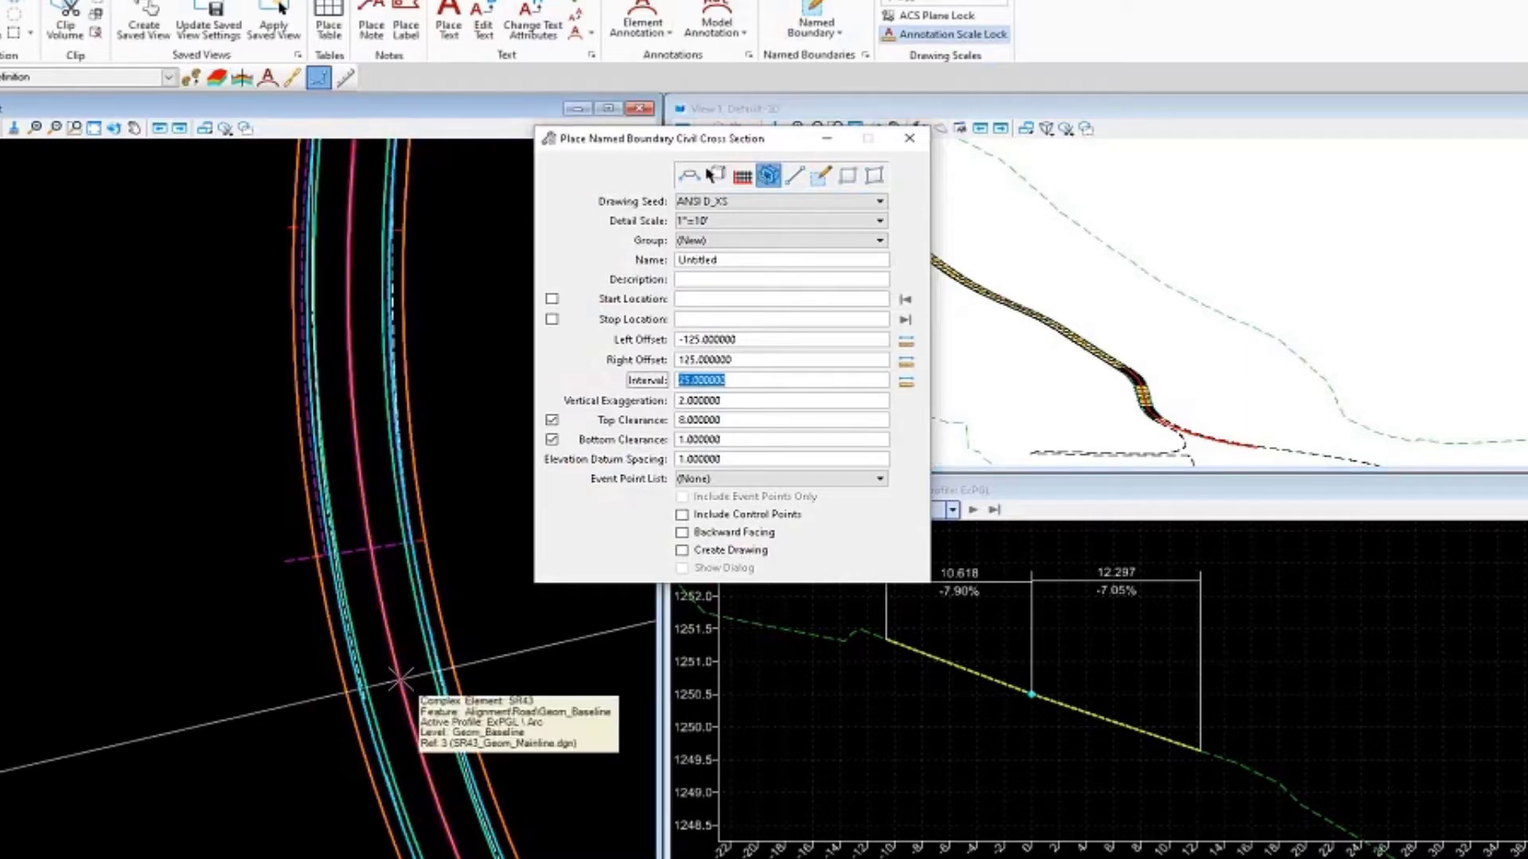
{"action": "left_click", "coordinate": [400, 679]}
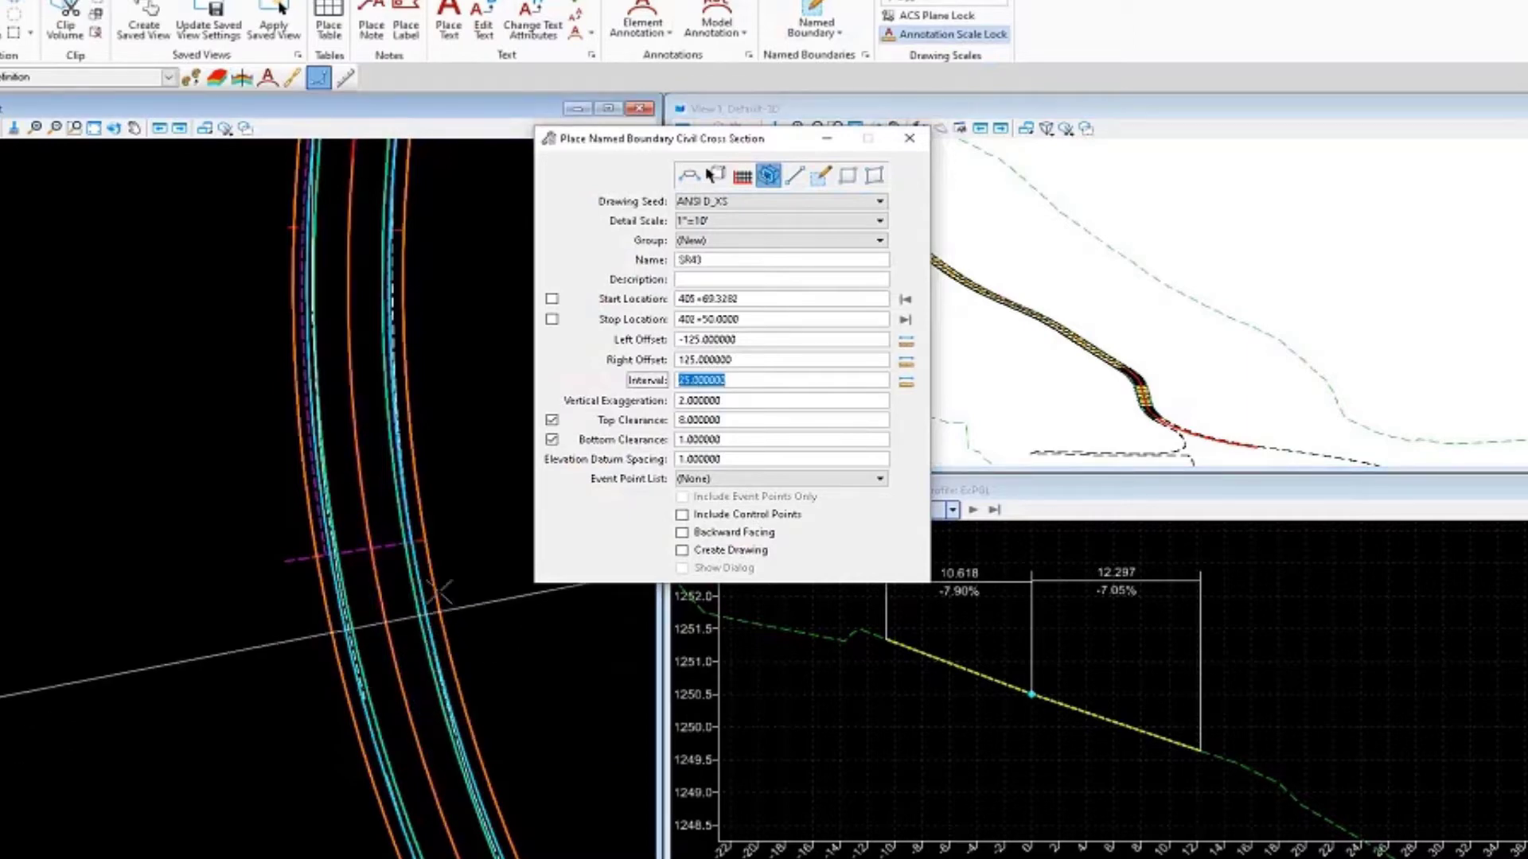
Set the cross section start location to 406+00 and the stop location to 440+00.
{"action": "left_click", "coordinate": [759, 301]}
{"action": "type", "text": "40"}
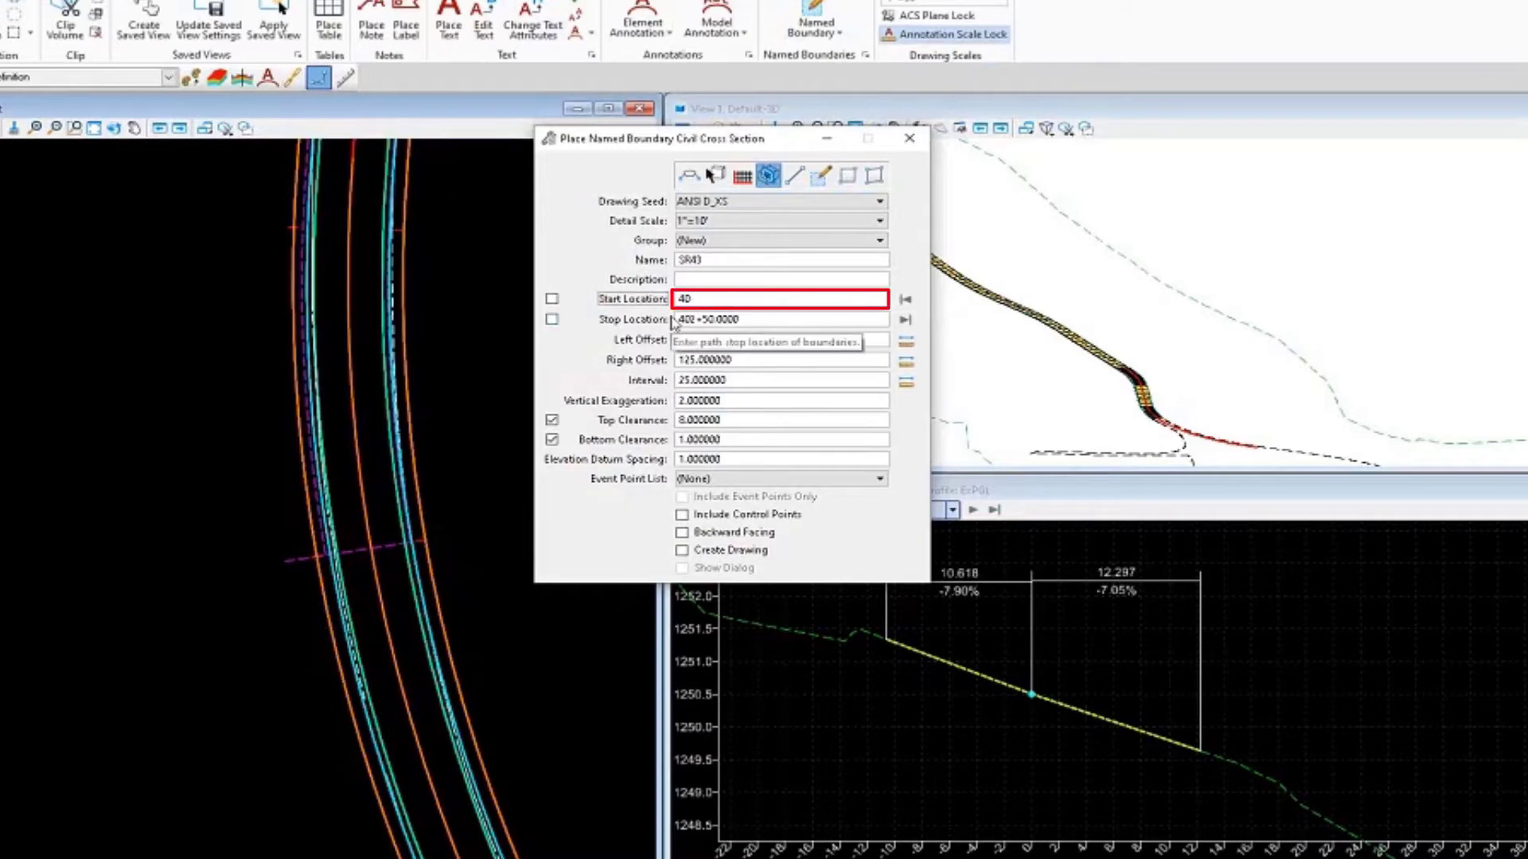
{"action": "type", "text": "6+"}
{"action": "key", "text": "Tab"}
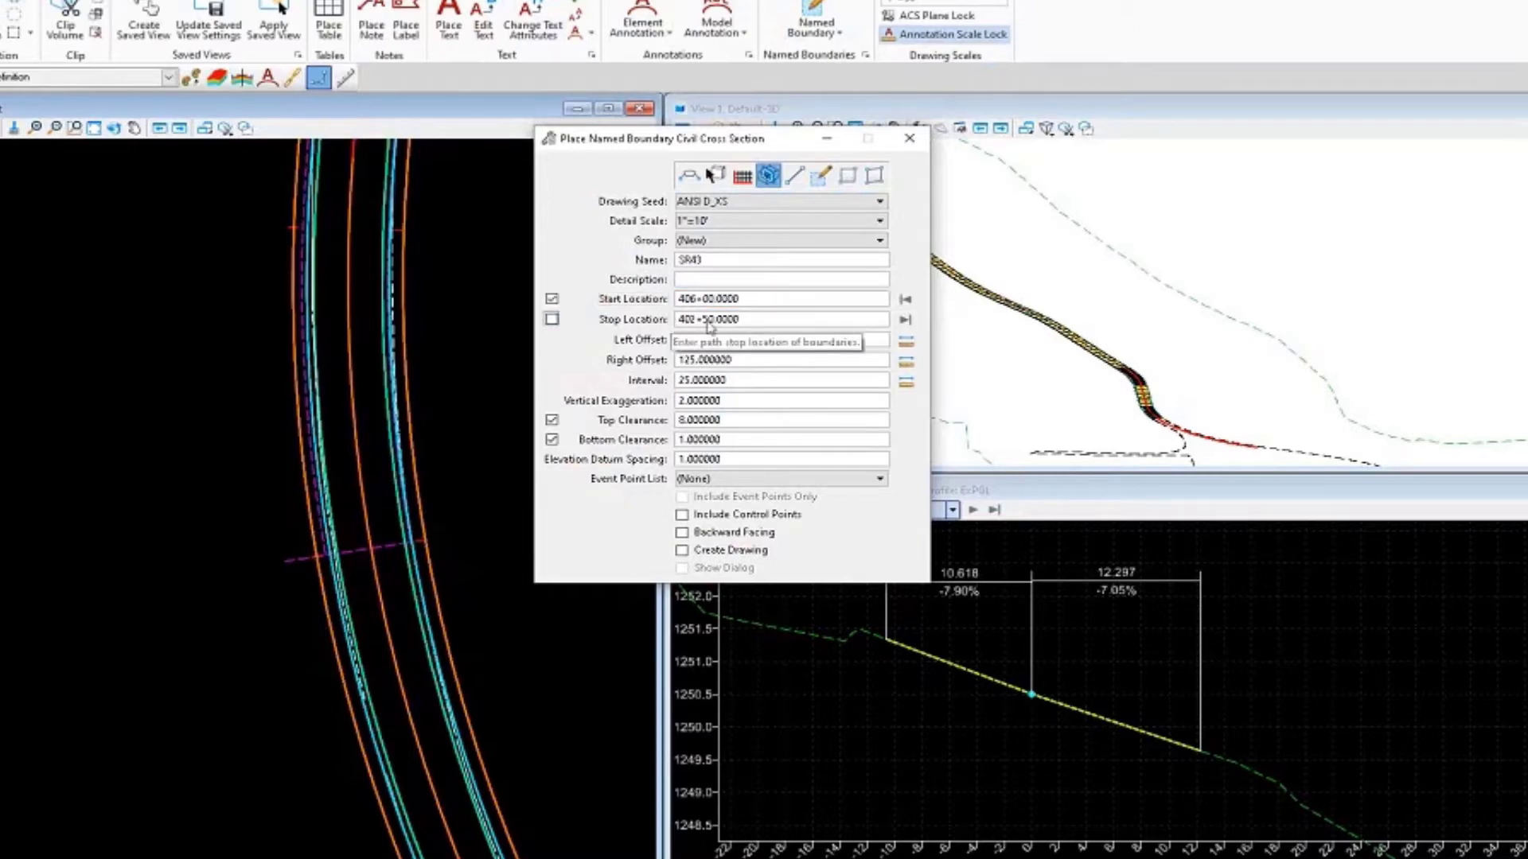
{"action": "left_click", "coordinate": [764, 319]}
{"action": "key", "text": "BackSpace"}
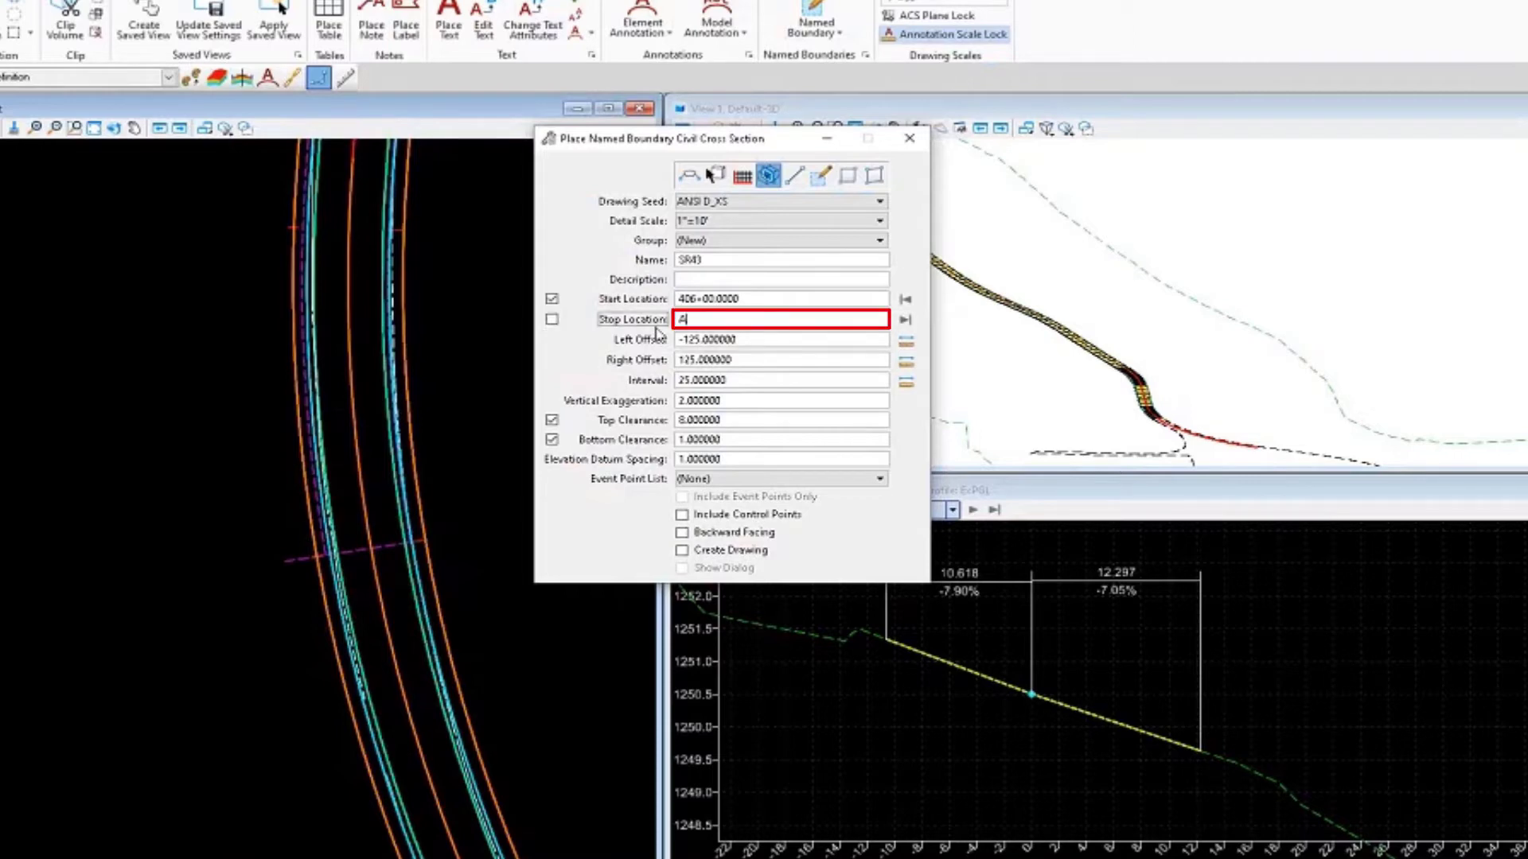
{"action": "type", "text": "440+00"}
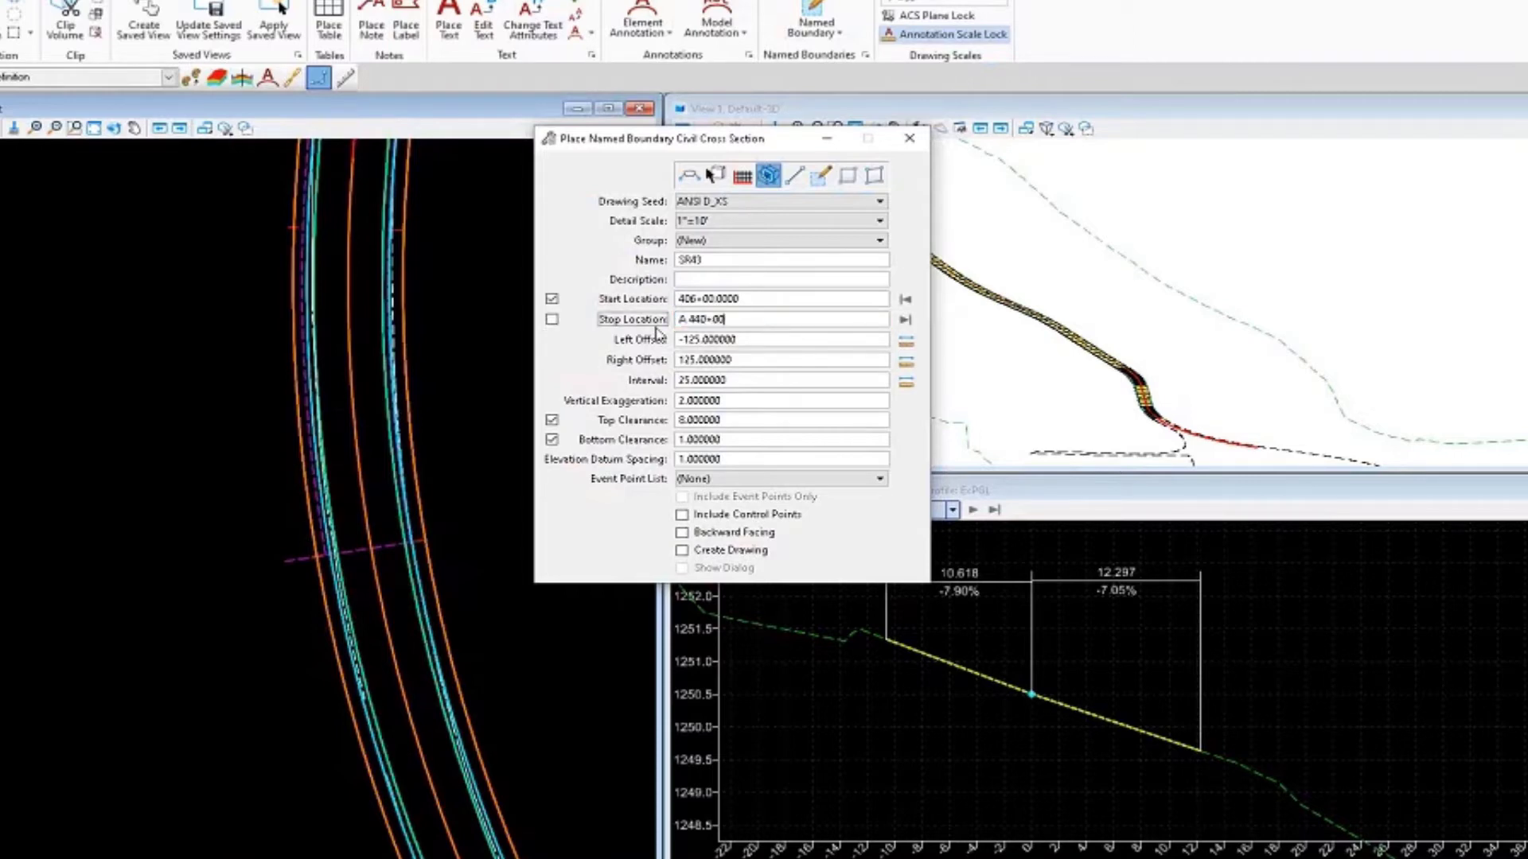
{"action": "key", "text": "Tab"}
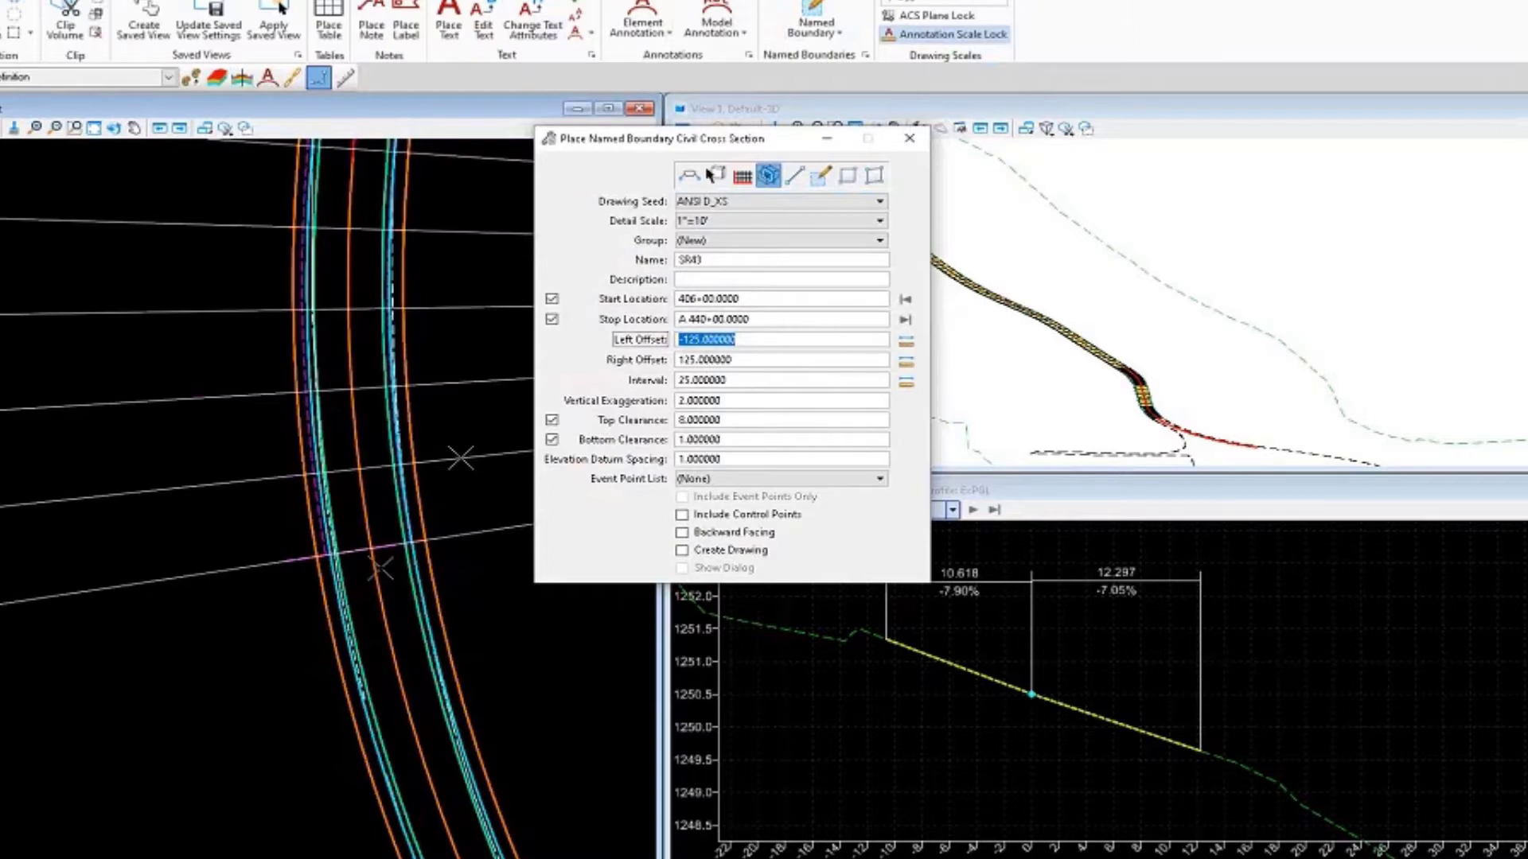
Create the cross section named boundaries along SR43 by accepting their placement in the plan view.
{"action": "scroll", "coordinate": [453, 462], "scroll_direction": "down", "scroll_amount": 2}
{"action": "scroll", "coordinate": [328, 602], "scroll_direction": "down", "scroll_amount": 3}
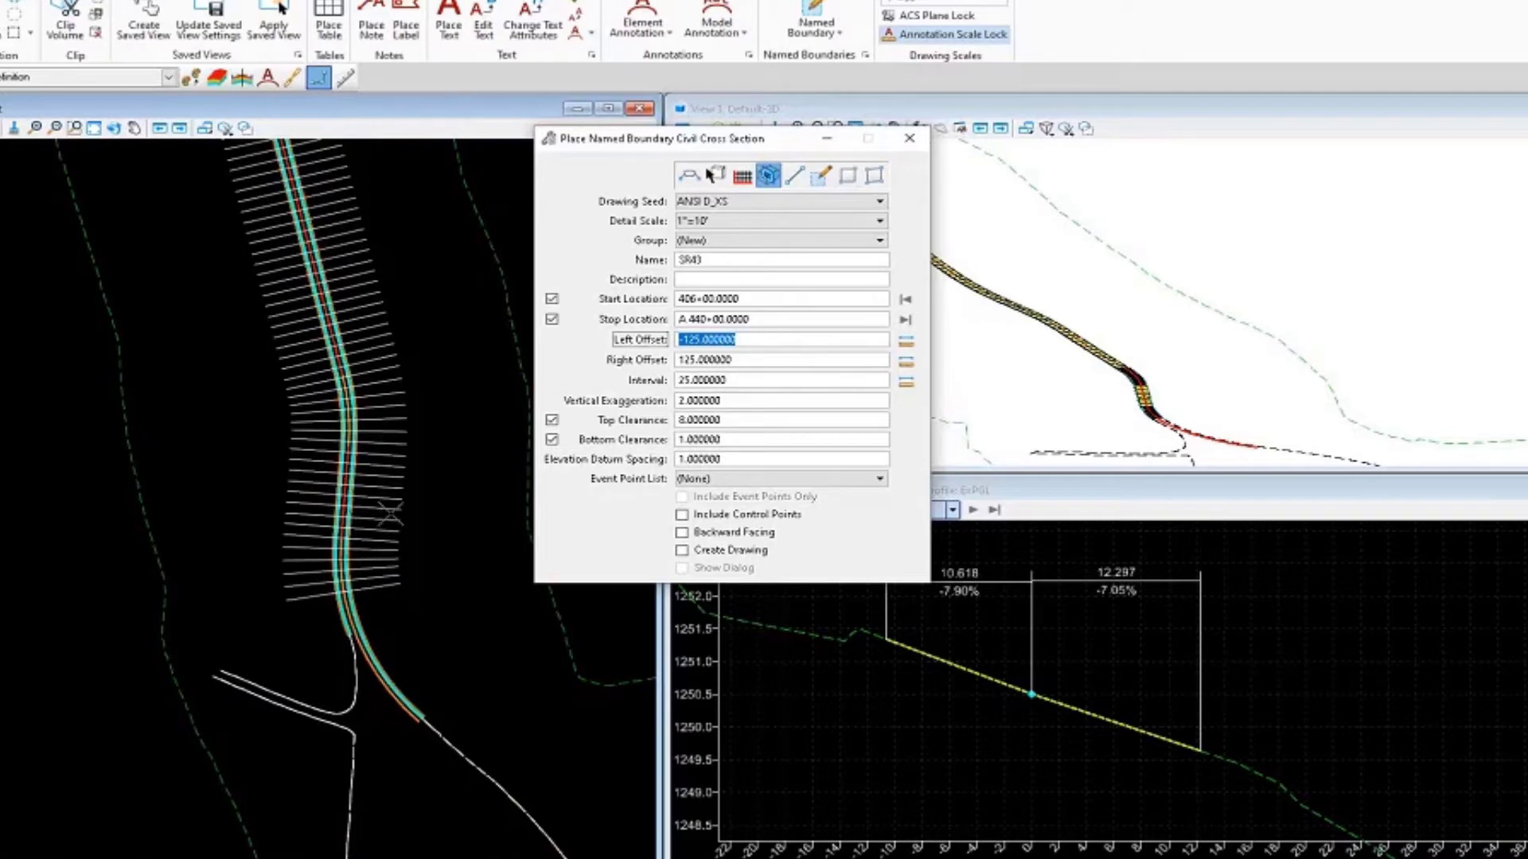
{"action": "left_click", "coordinate": [430, 500]}
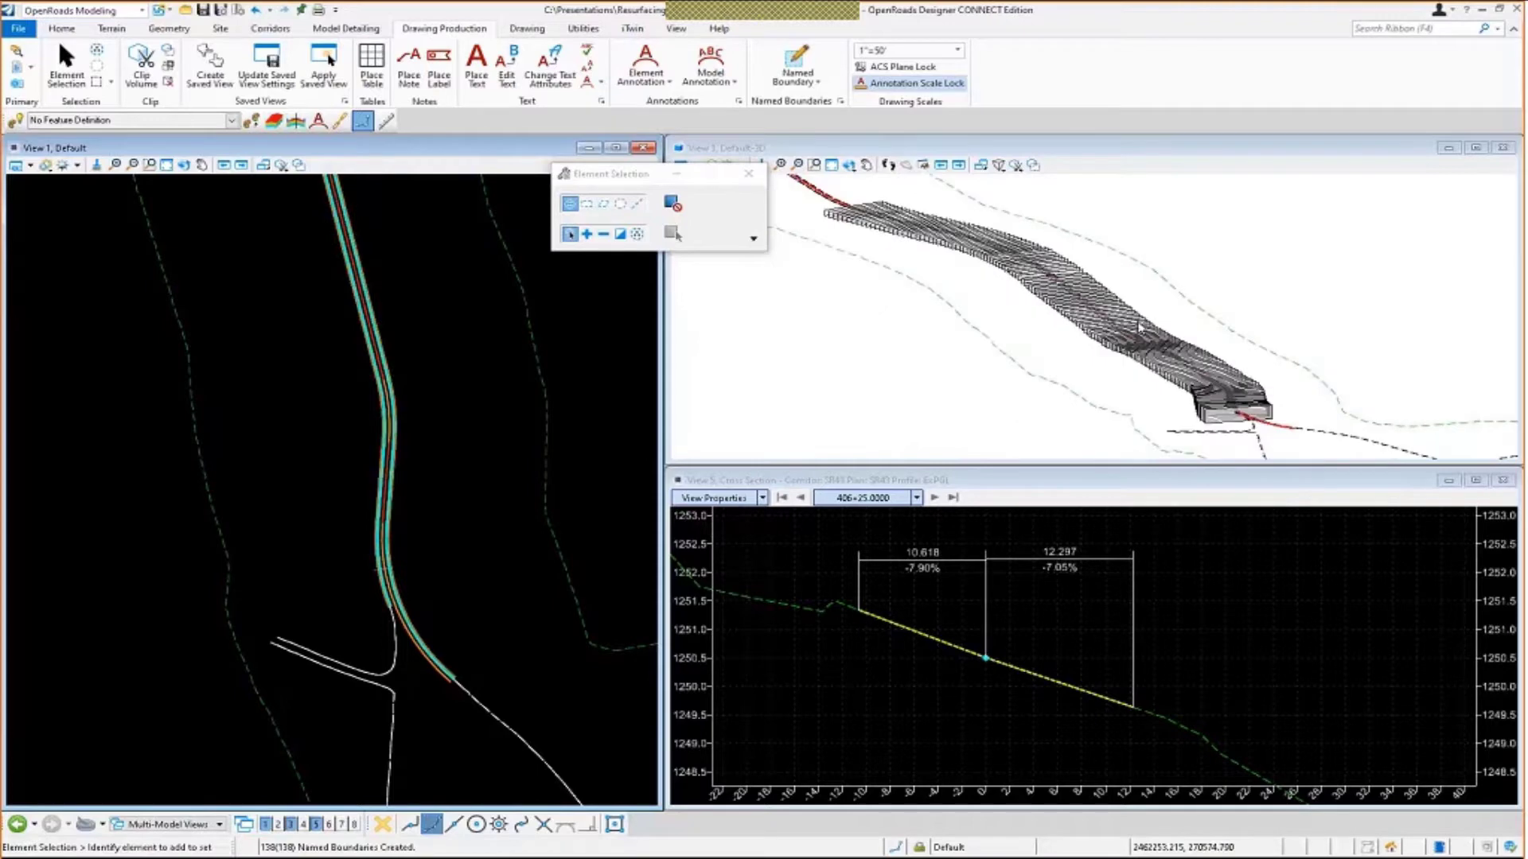
Generate a Cross Section Report for the SR43 named boundary group using only the Top features.
{"action": "left_click", "coordinate": [76, 33]}
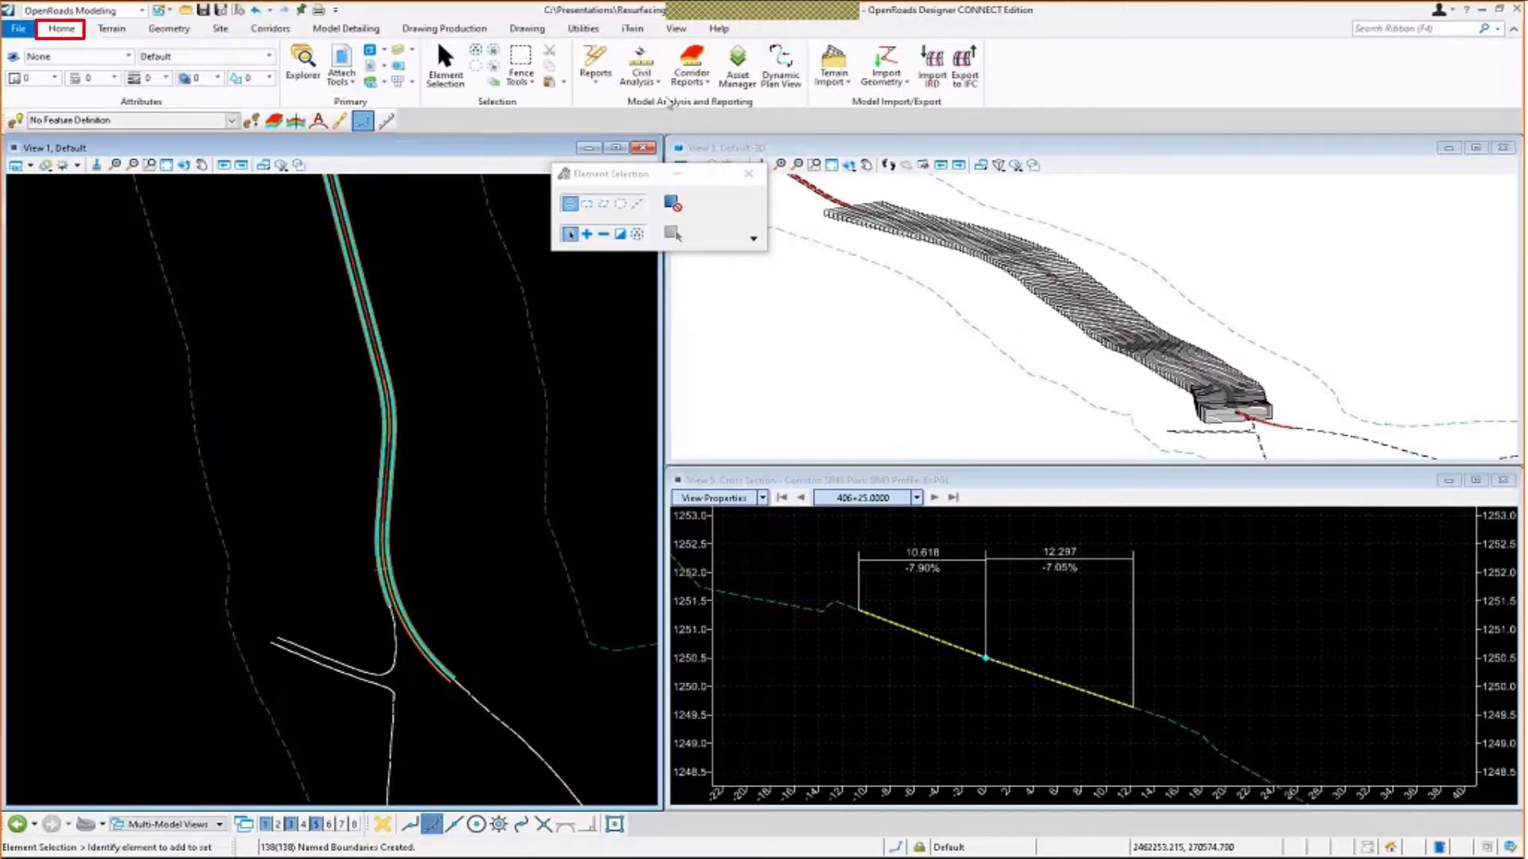
{"action": "left_click", "coordinate": [641, 77]}
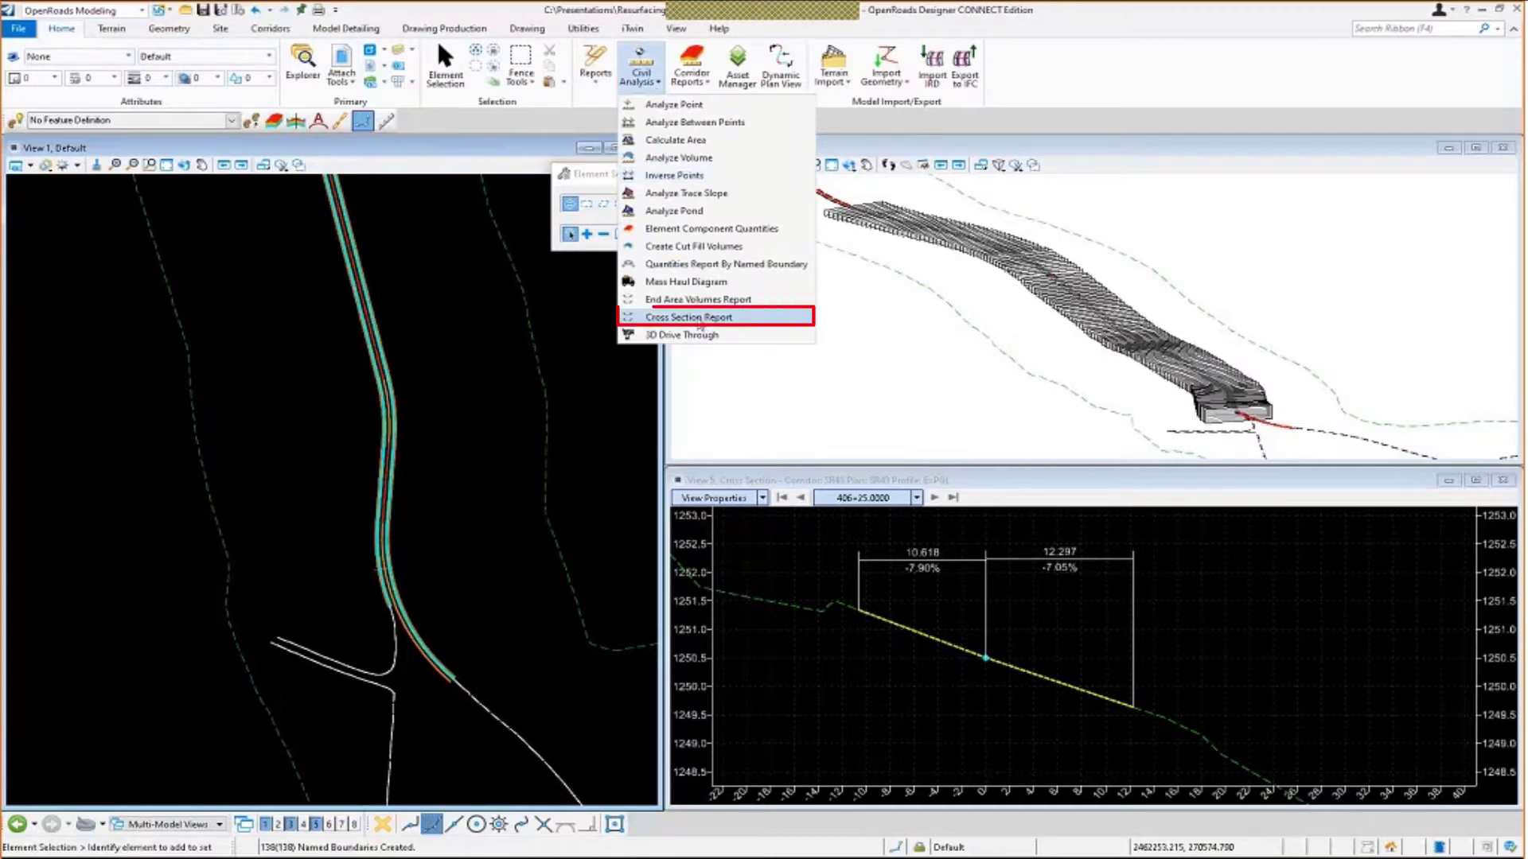
{"action": "left_click", "coordinate": [700, 320]}
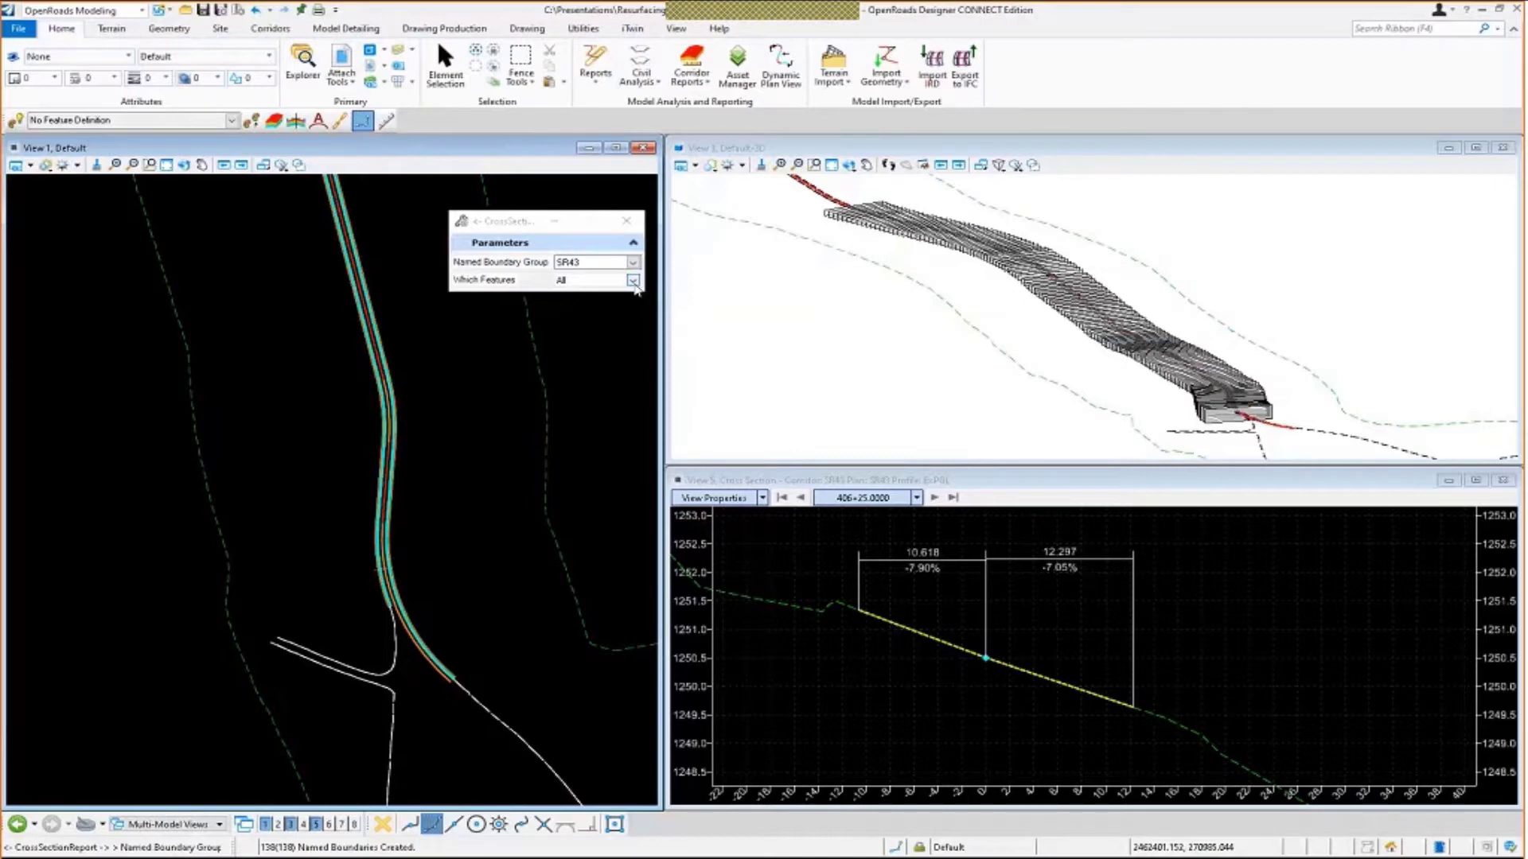
{"action": "left_click", "coordinate": [632, 281]}
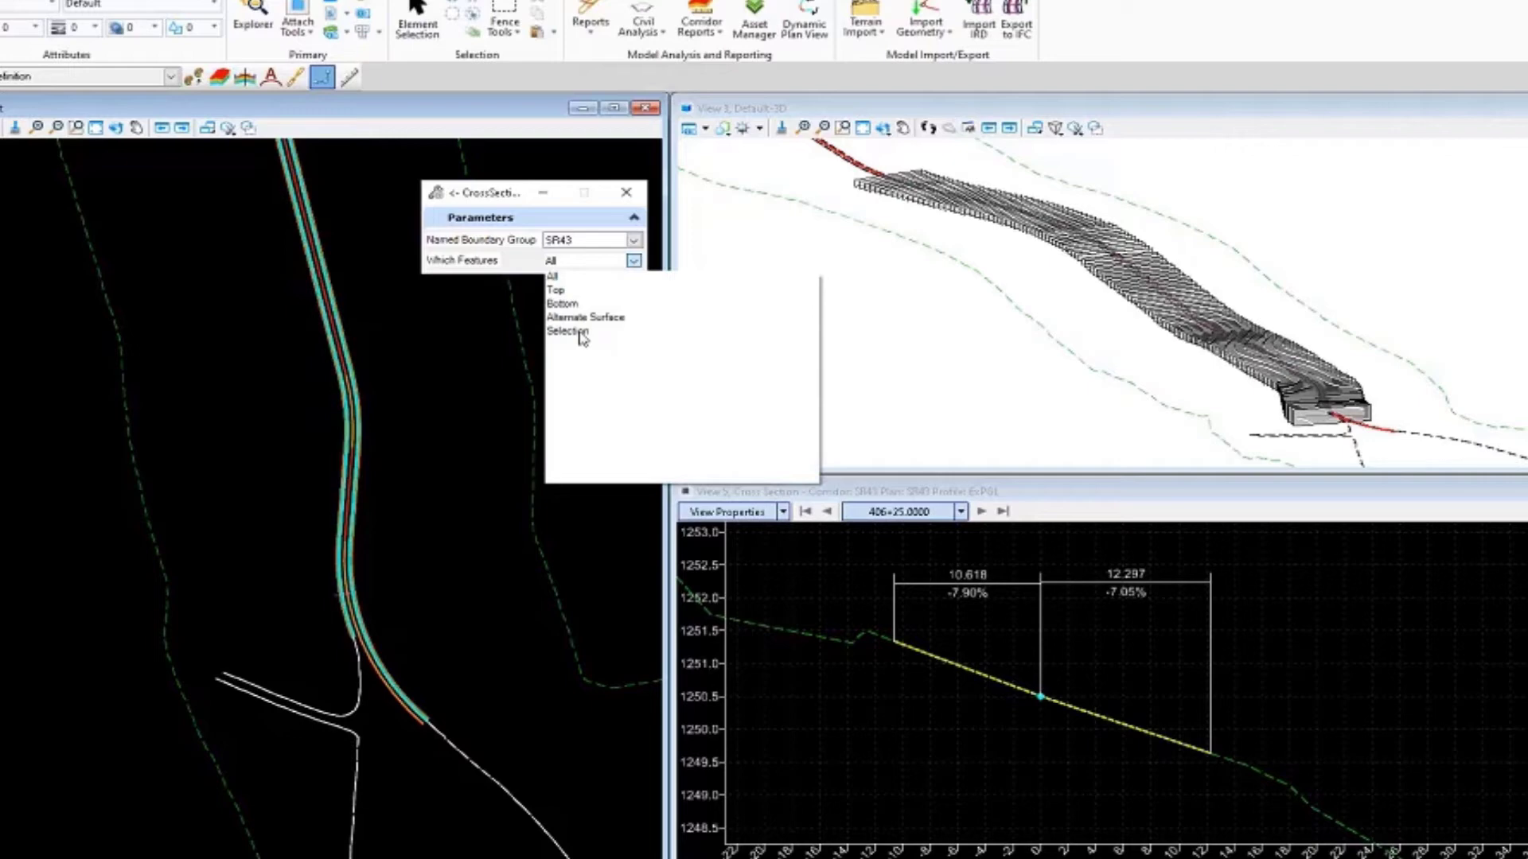
{"action": "left_click", "coordinate": [572, 293]}
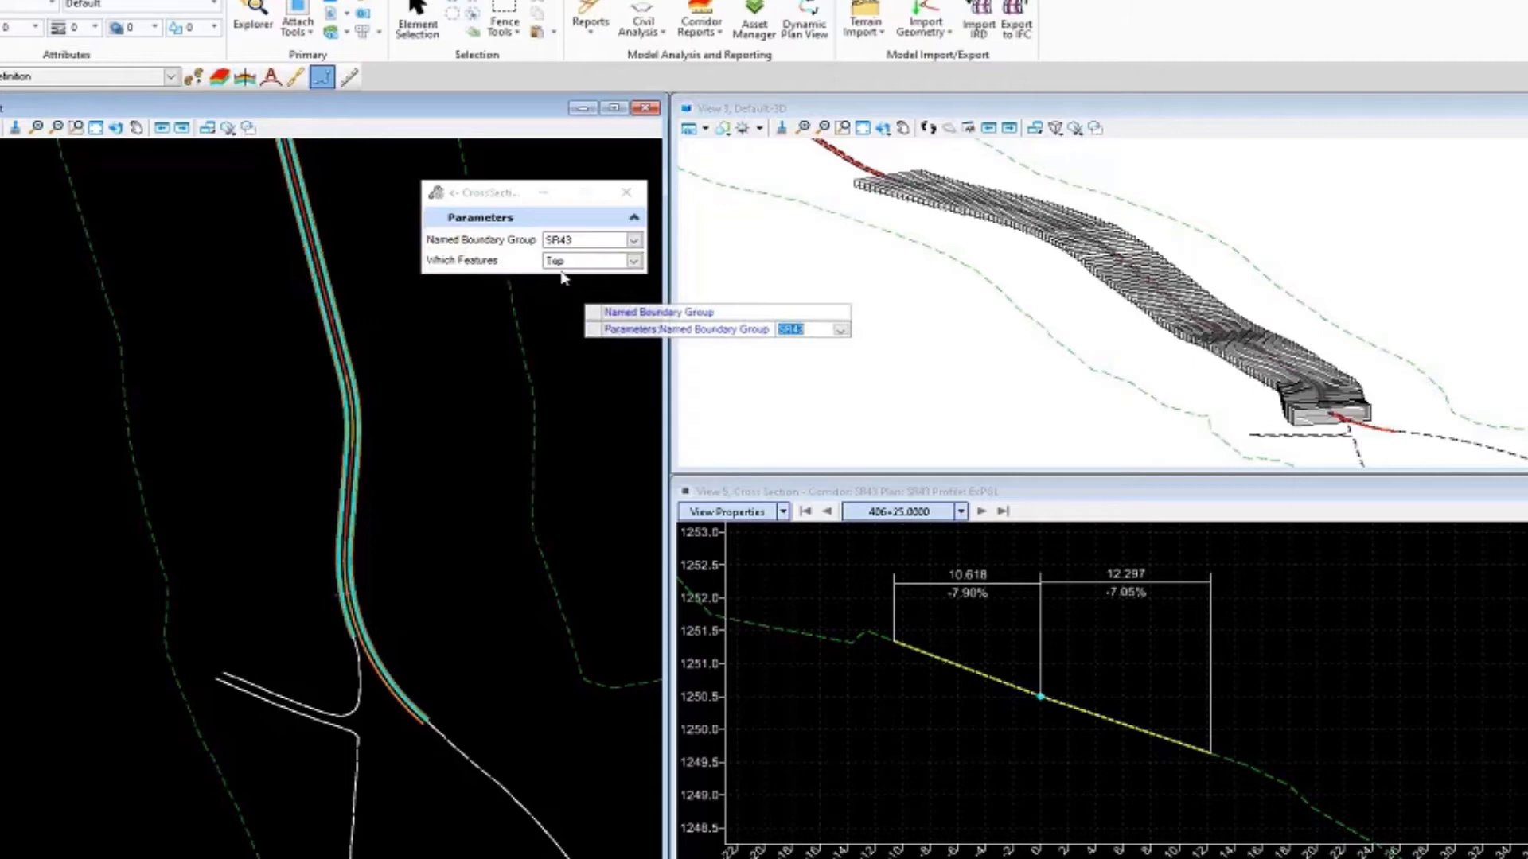
{"action": "left_click", "coordinate": [430, 366]}
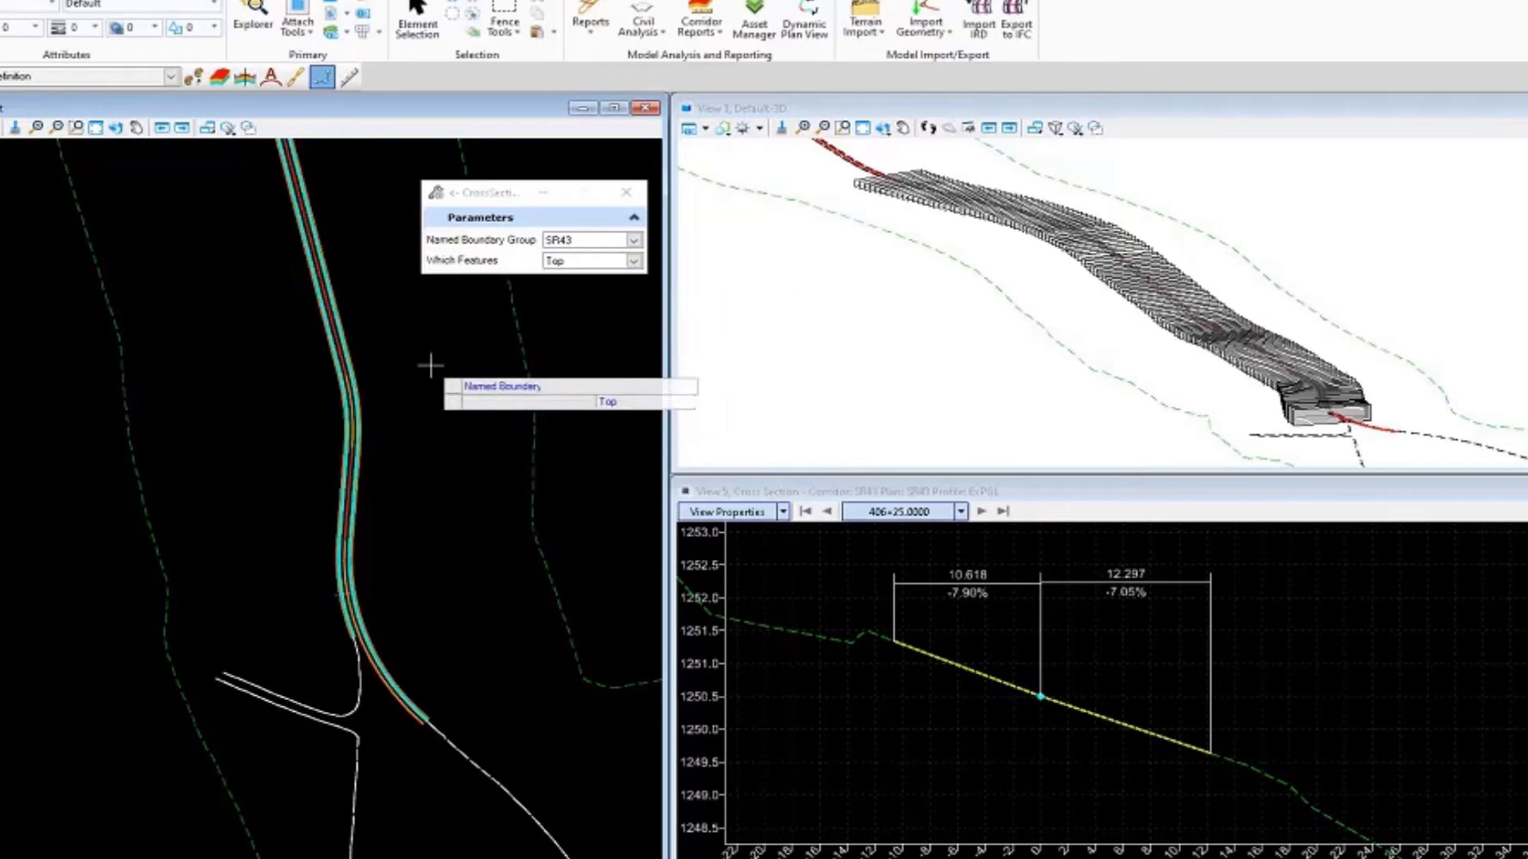
{"action": "left_click", "coordinate": [430, 366]}
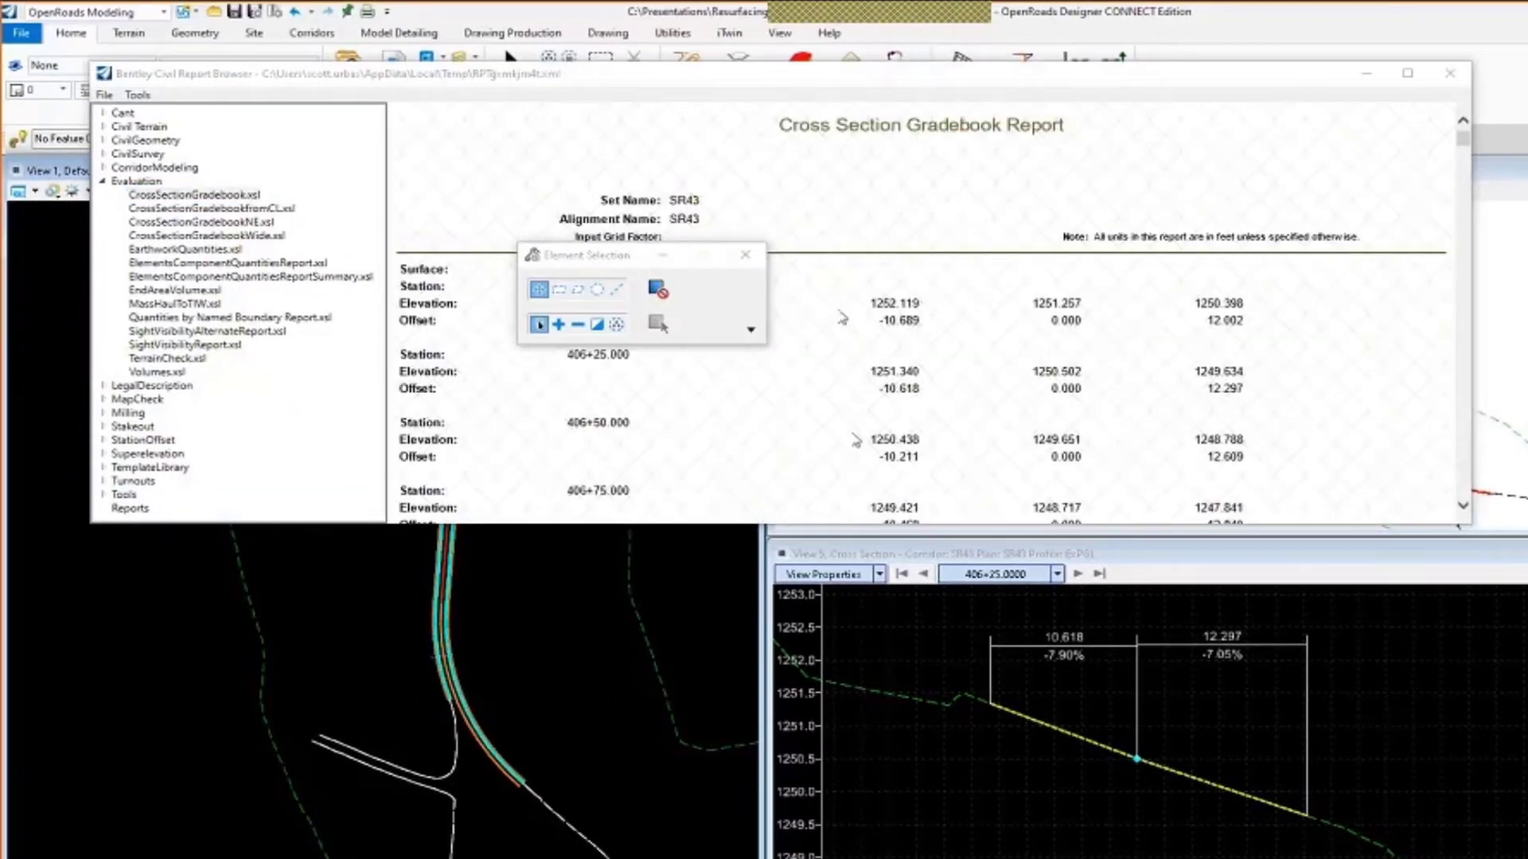
Enlarge the report window and compare the standard, from-centerline, northing/easting and wide cross section gradebook formats.
{"action": "left_click_drag", "start_coordinate": [294, 525], "coordinate": [271, 573]}
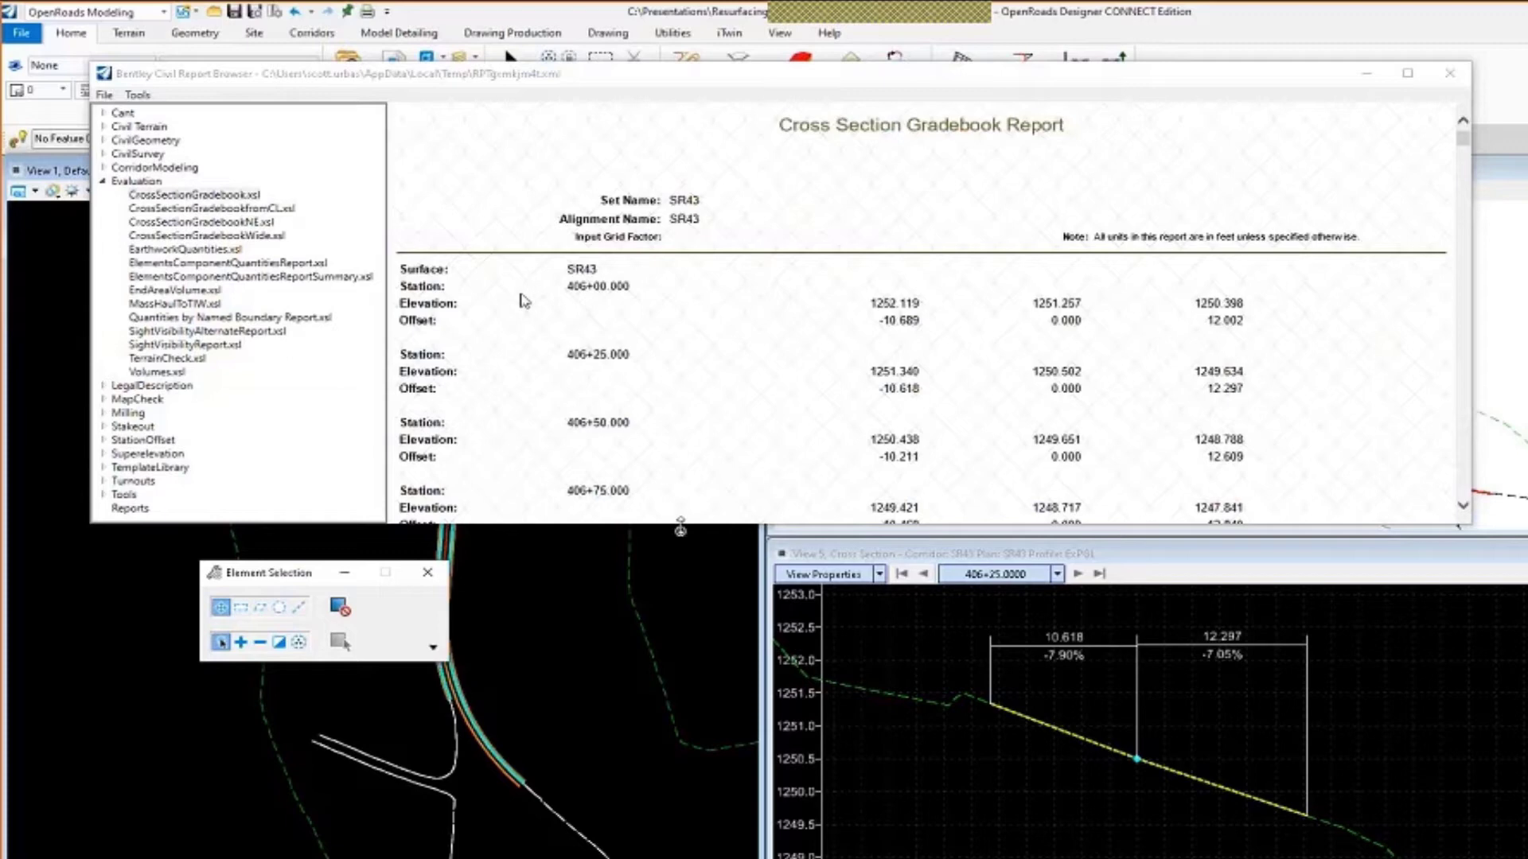
{"action": "left_click_drag", "start_coordinate": [680, 527], "coordinate": [687, 639]}
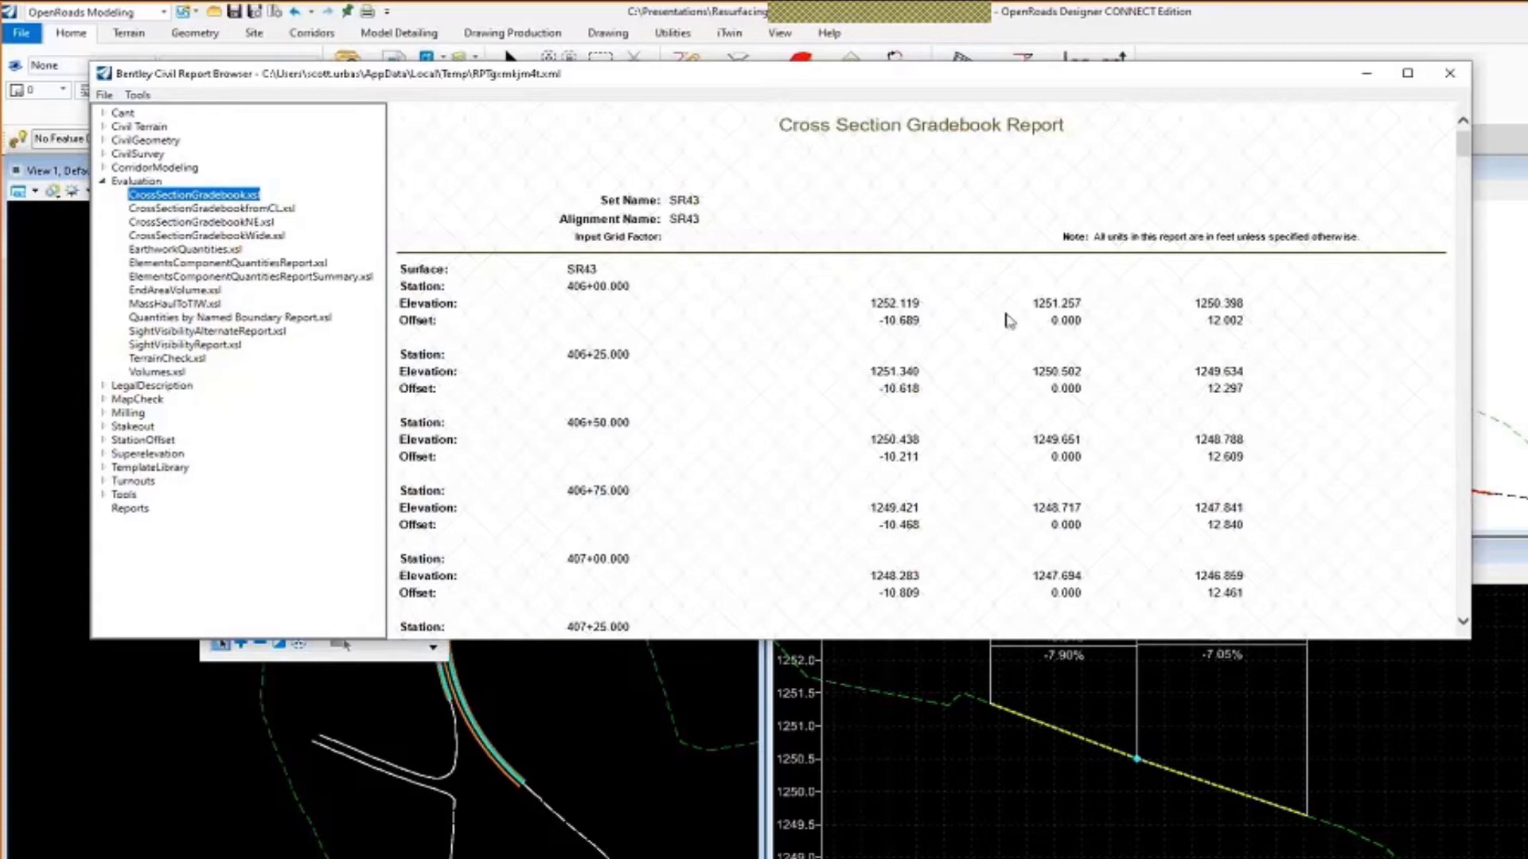
{"action": "left_click", "coordinate": [194, 209]}
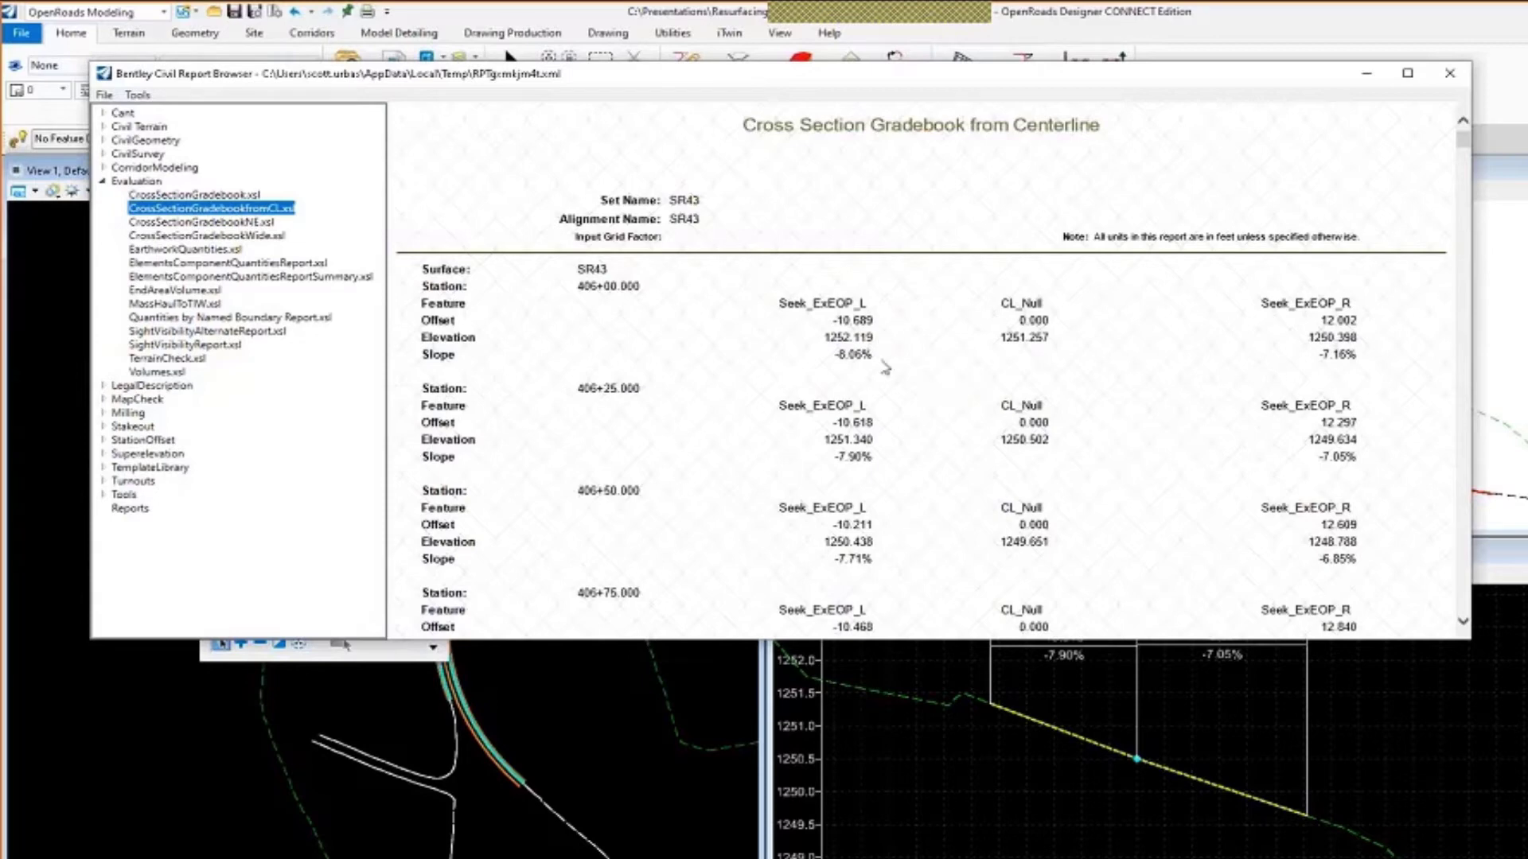
{"action": "scroll", "coordinate": [1014, 485], "scroll_direction": "down", "scroll_amount": 3}
{"action": "scroll", "coordinate": [1013, 482], "scroll_direction": "up", "scroll_amount": 3}
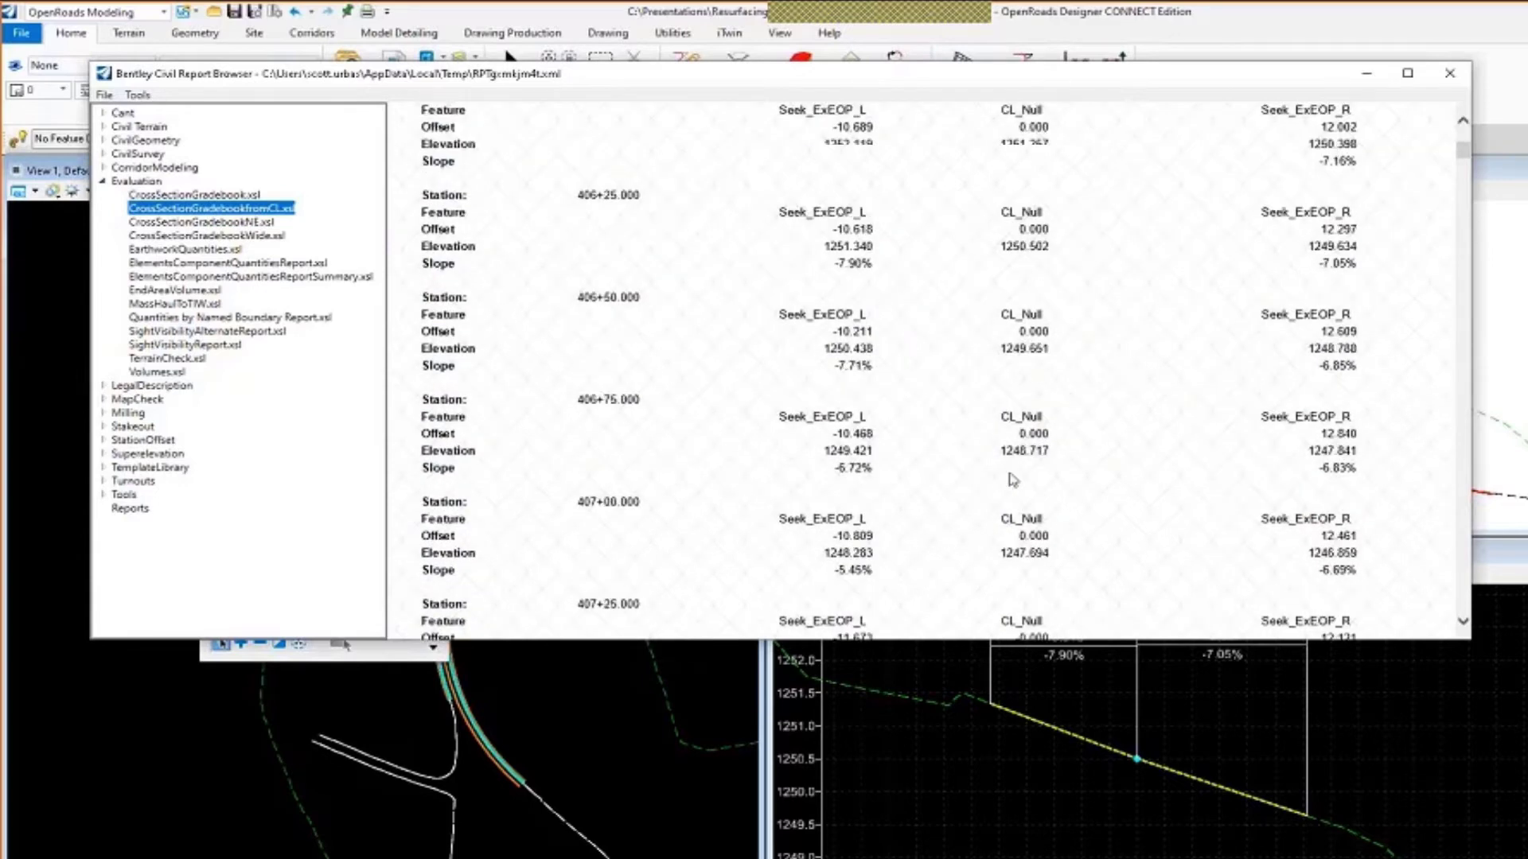
{"action": "left_click", "coordinate": [257, 222]}
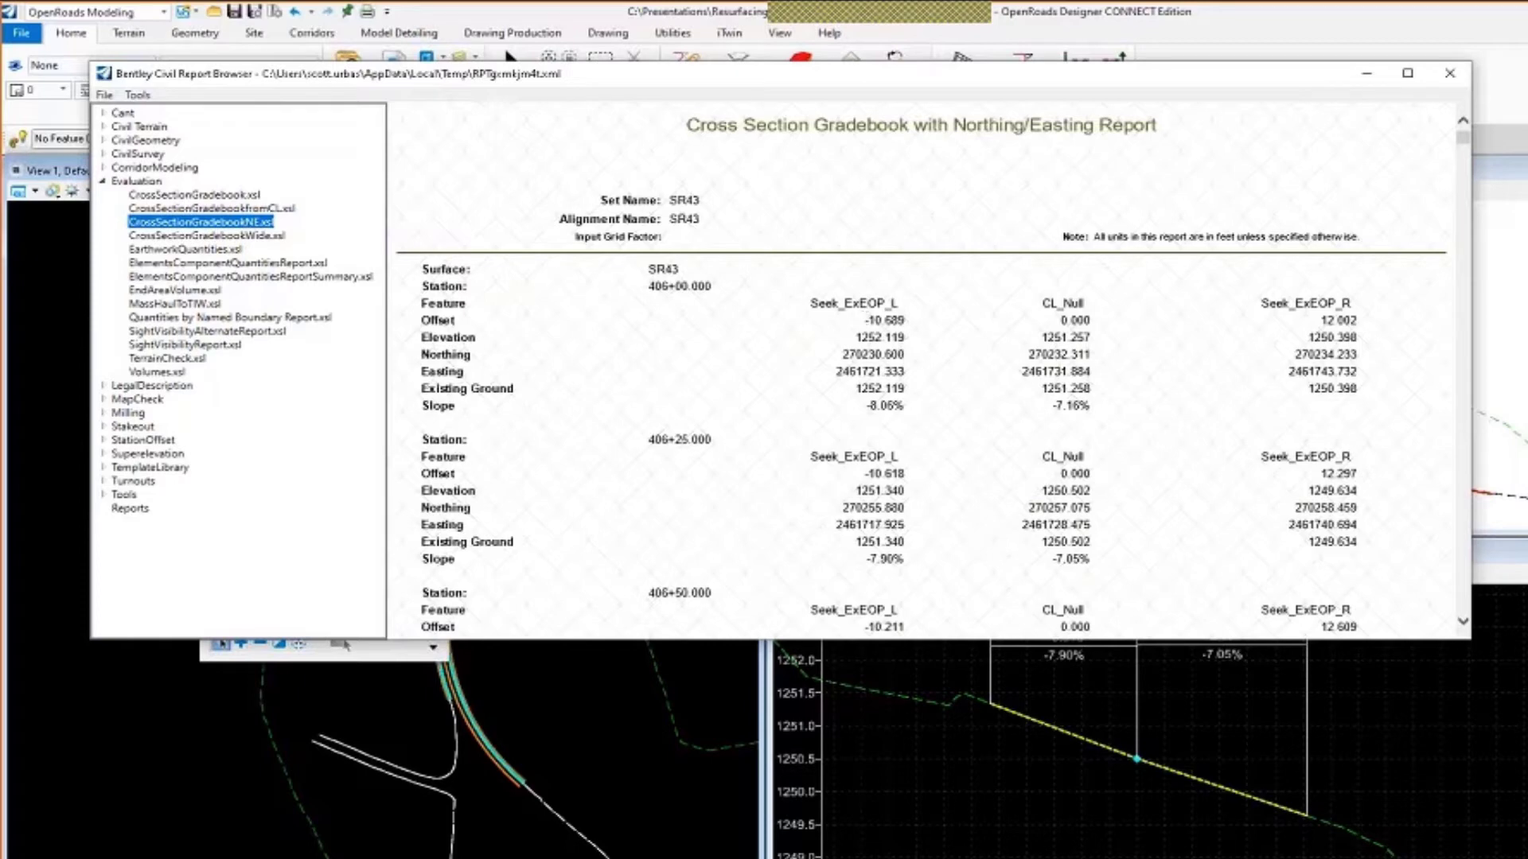
{"action": "left_click", "coordinate": [267, 236]}
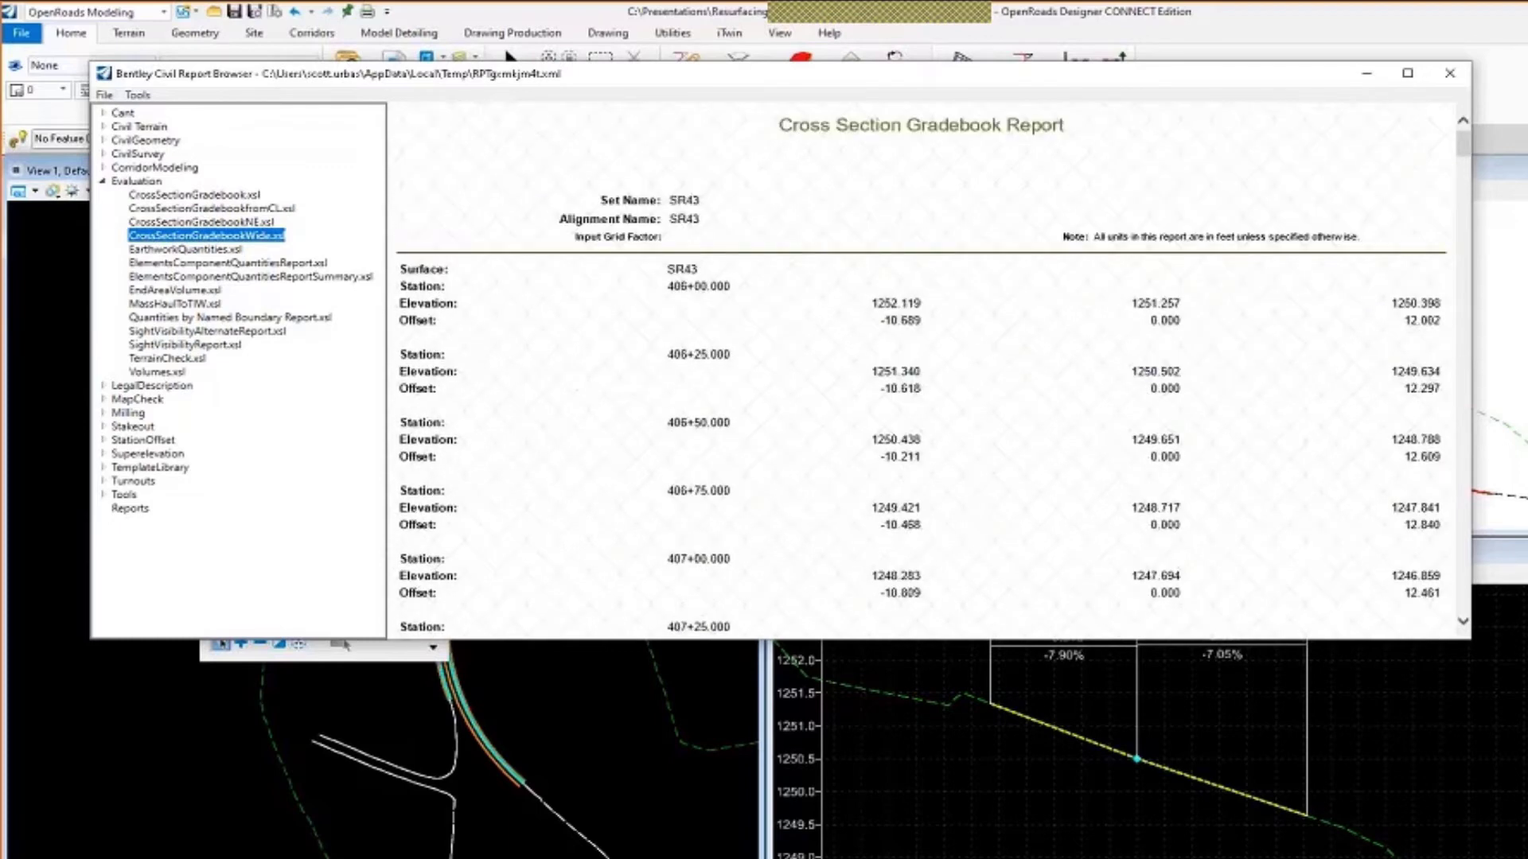
{"action": "key", "text": "Up"}
{"action": "key", "text": "Up"}
{"action": "key", "text": "Up"}
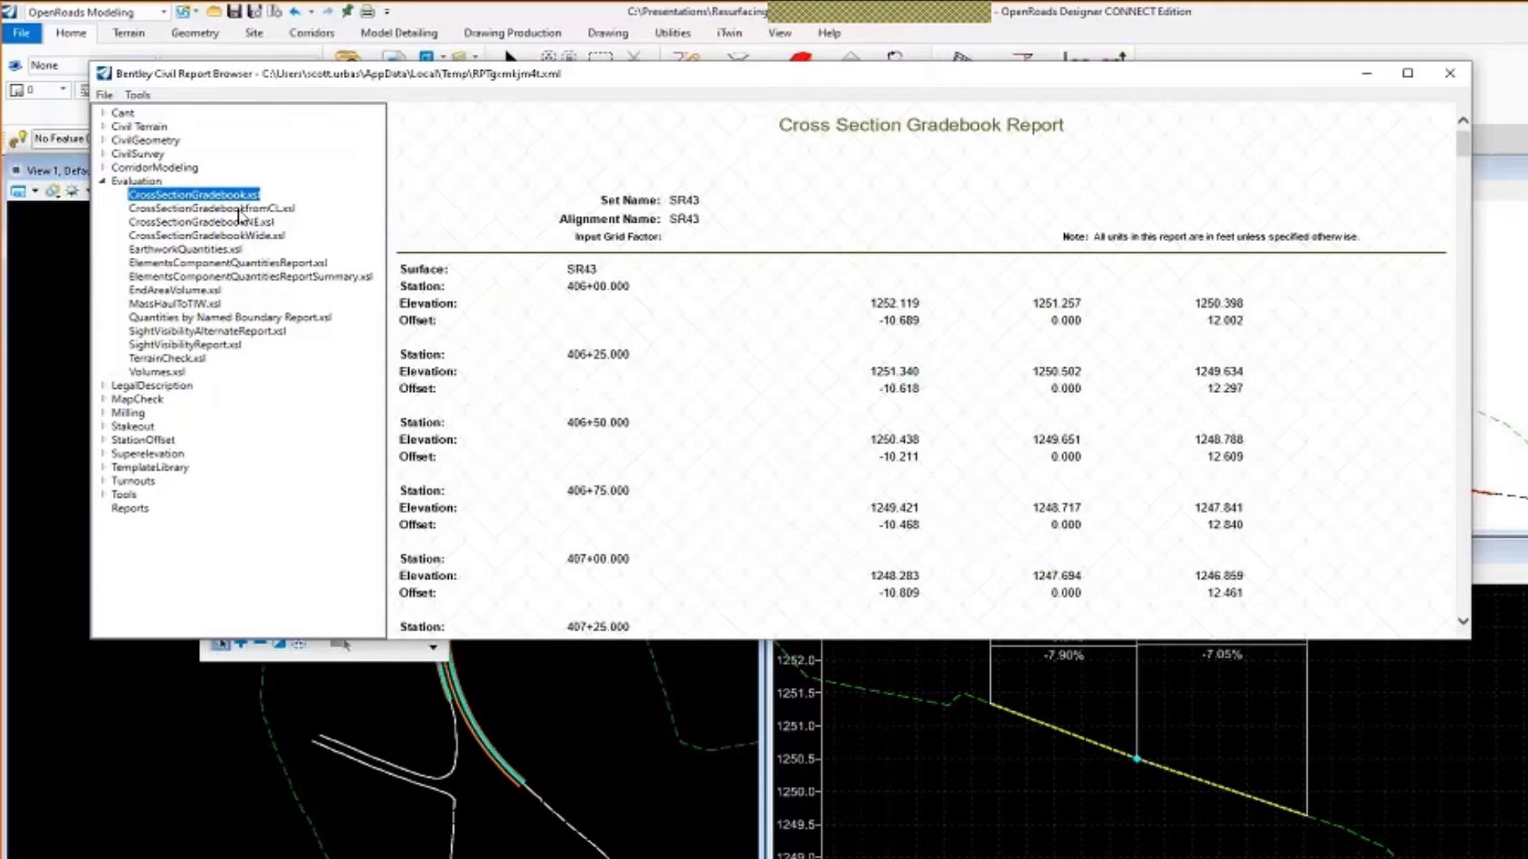
Compare the from-centerline, northing/easting and wide gradebook formats once more, return to the standard report, and close the report browser.
{"action": "left_click", "coordinate": [237, 209]}
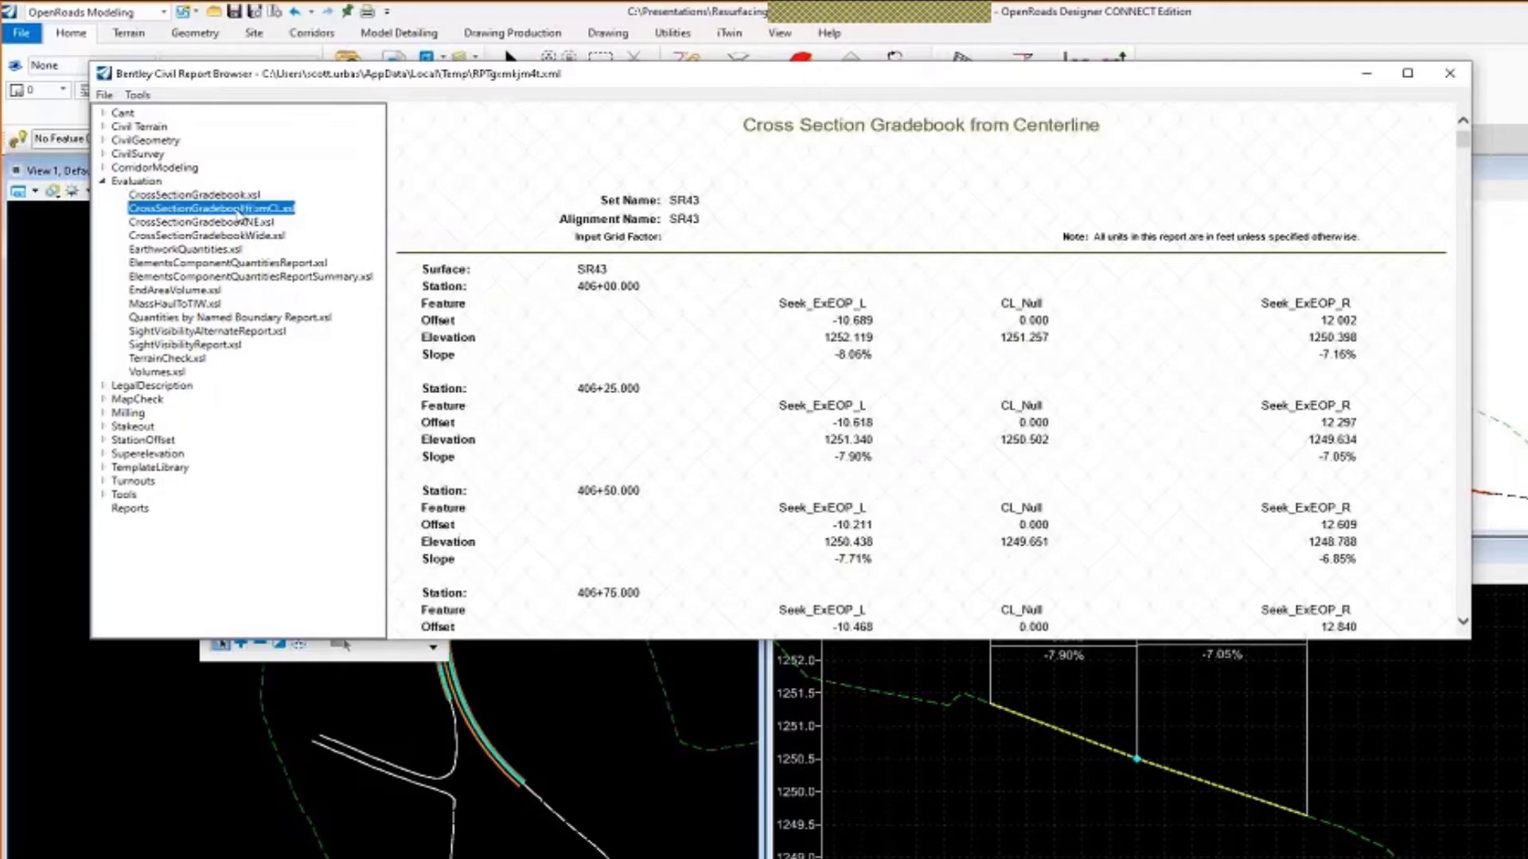
{"action": "left_click", "coordinate": [243, 222]}
{"action": "left_click", "coordinate": [249, 235]}
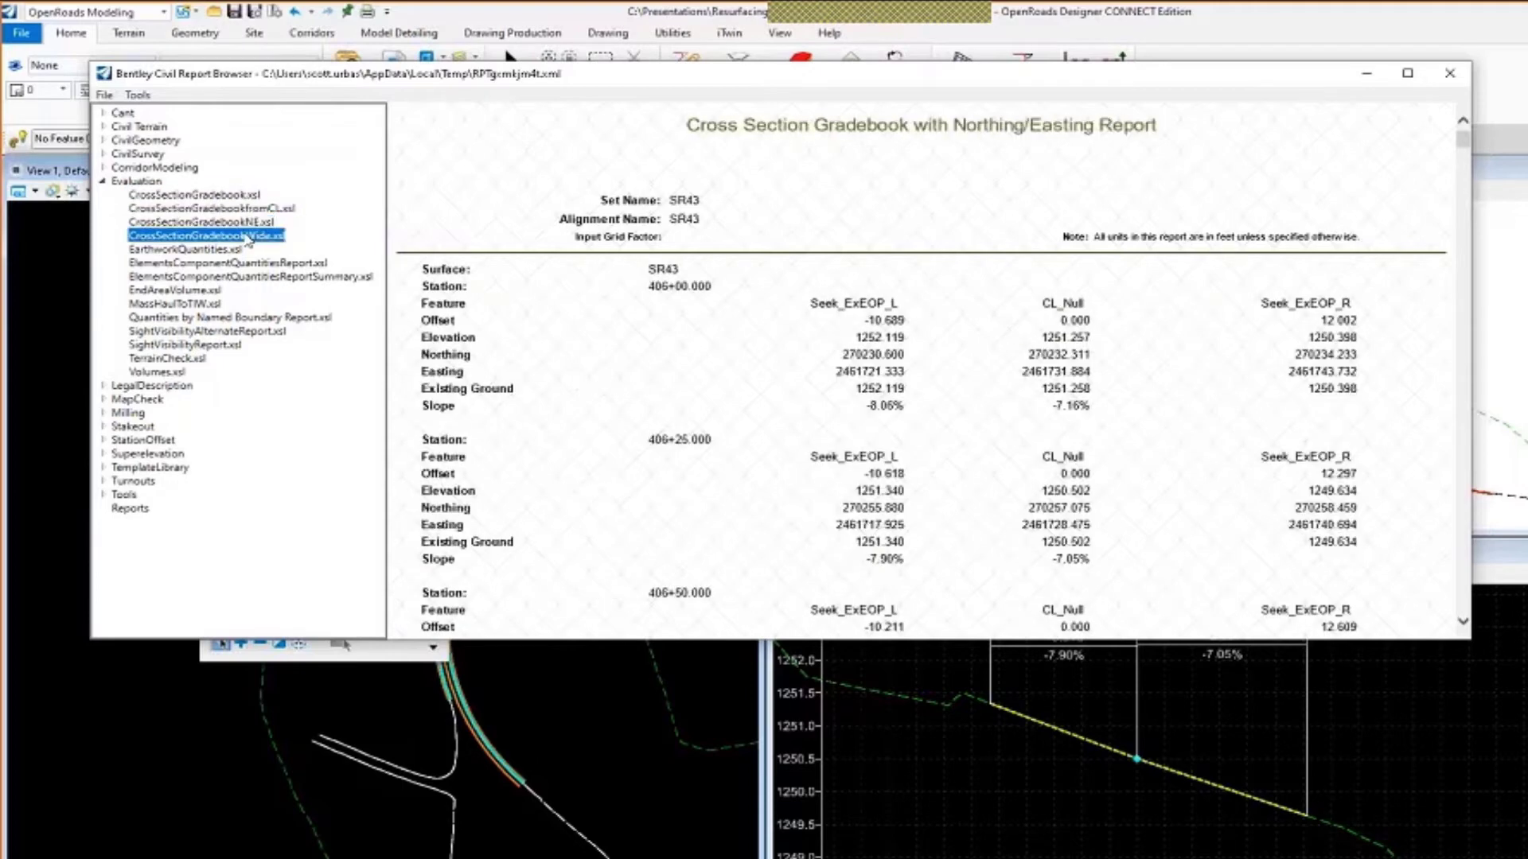
{"action": "left_click", "coordinate": [248, 222]}
{"action": "left_click", "coordinate": [243, 208]}
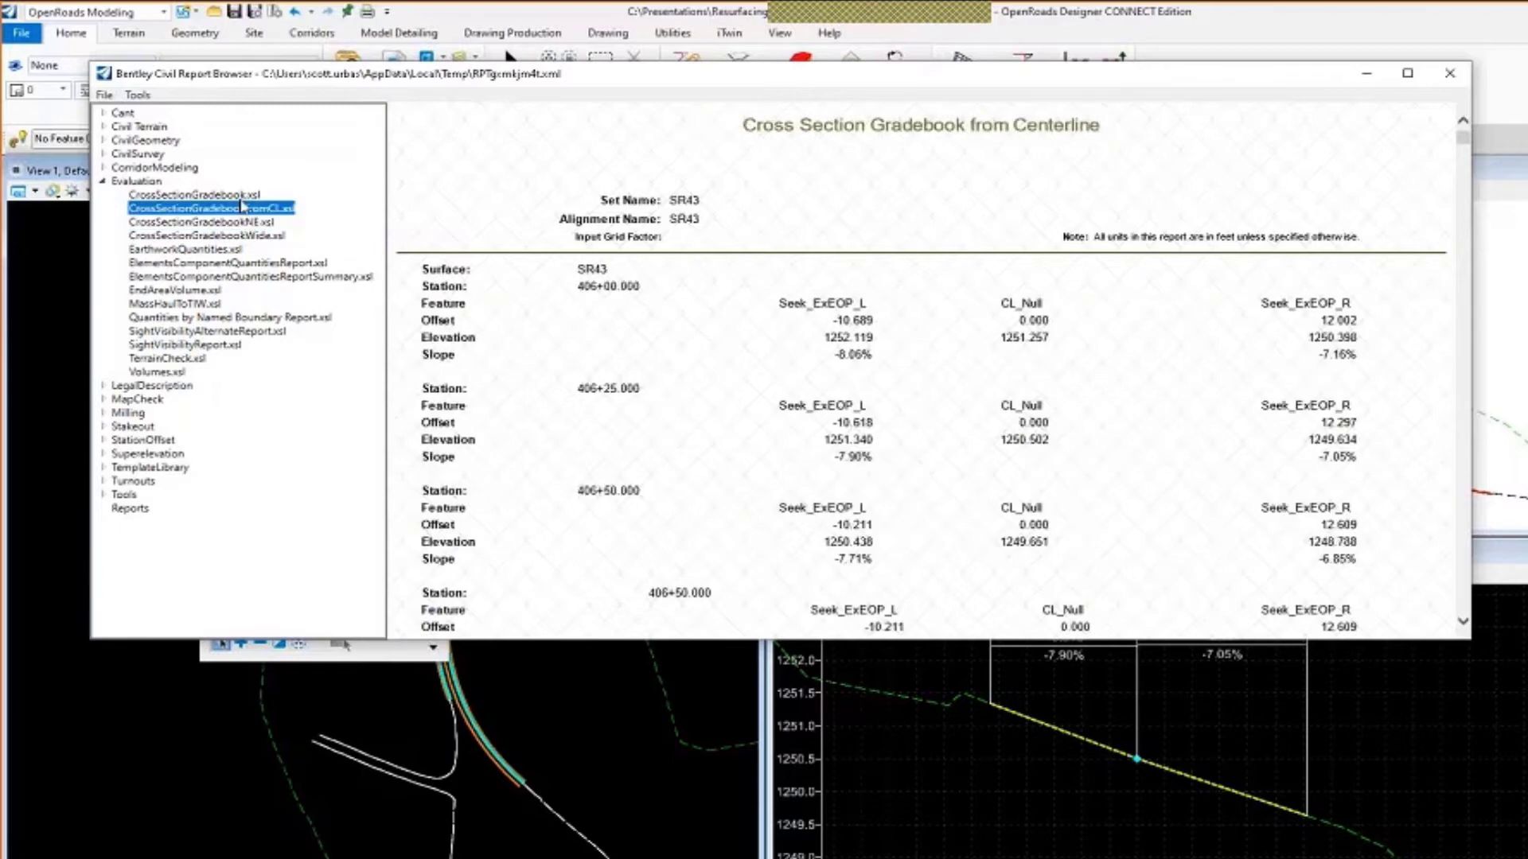
{"action": "left_click", "coordinate": [242, 198]}
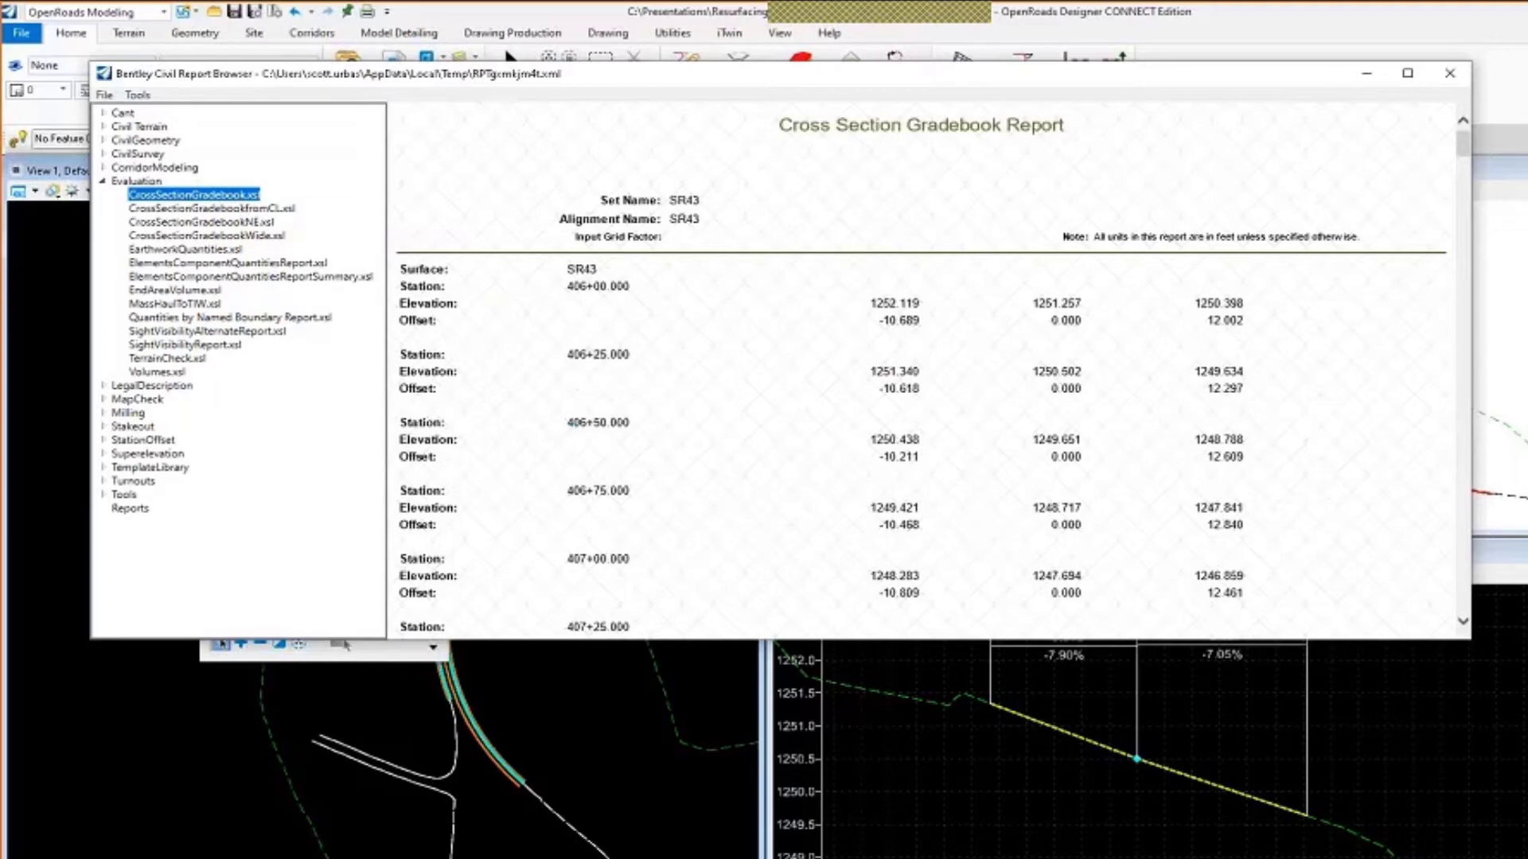
{"action": "key", "text": "alt+F4"}
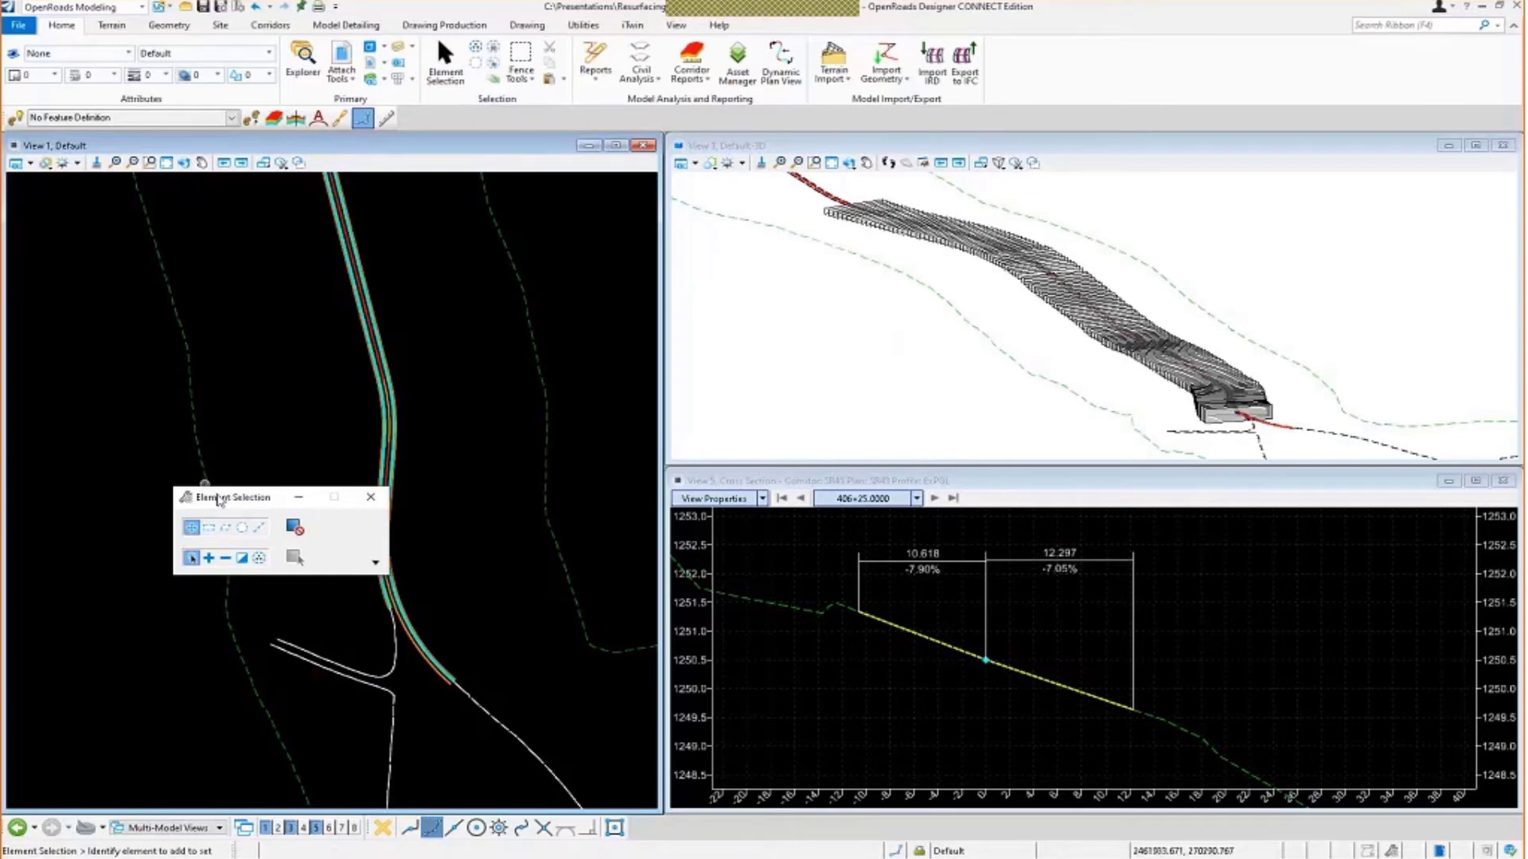
Open the template editor and inspect the left and right existing pavement components of the Exist Pavt Cross Slope Evaluation_EC_TA template.
{"action": "left_click_drag", "start_coordinate": [221, 499], "coordinate": [146, 350]}
{"action": "scroll", "coordinate": [382, 549], "scroll_direction": "up", "scroll_amount": 3}
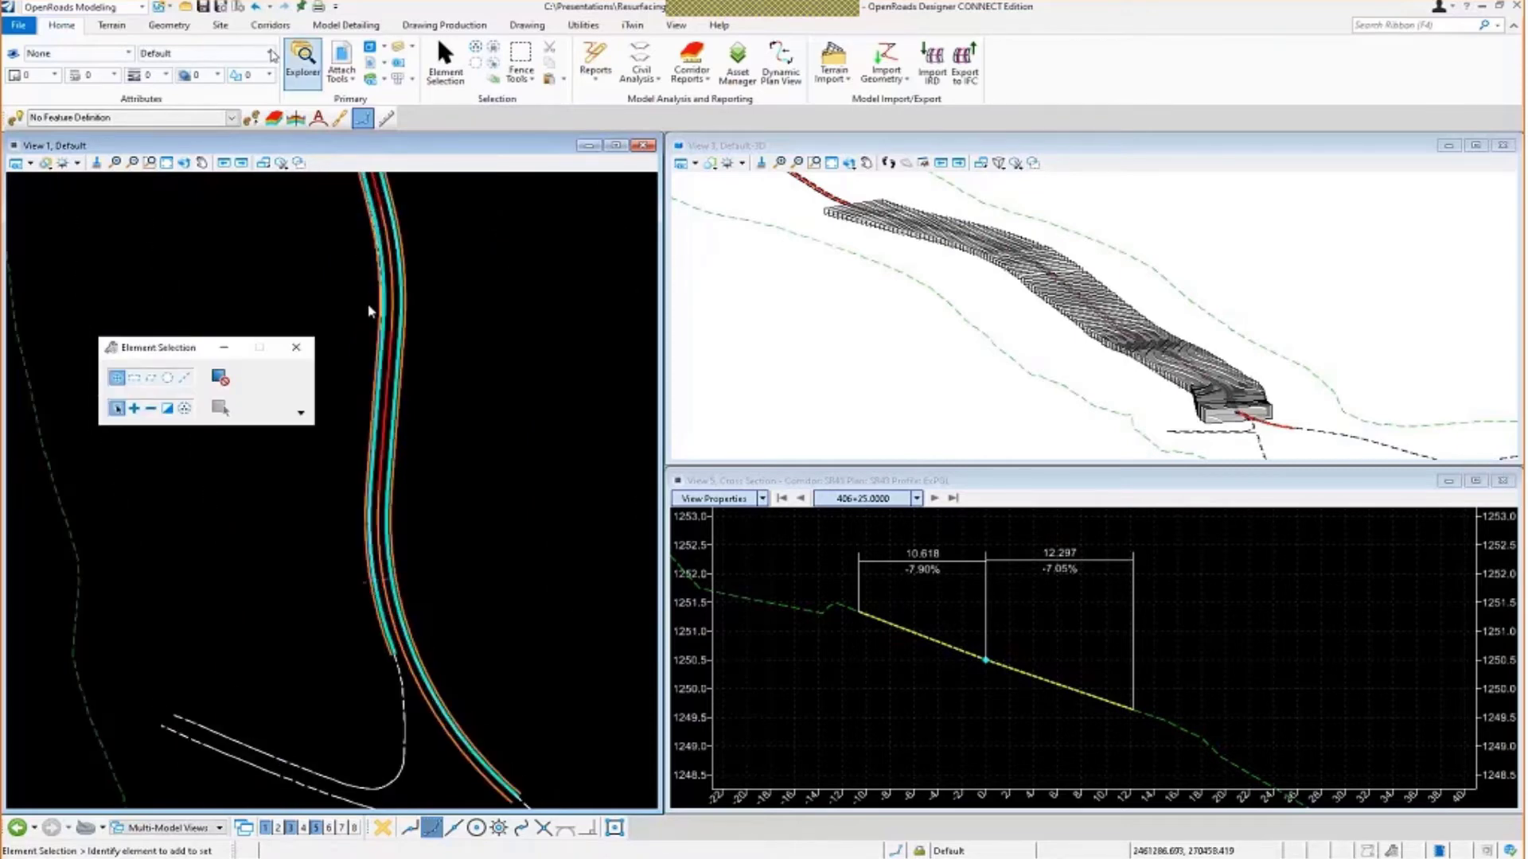
{"action": "left_click", "coordinate": [270, 24]}
{"action": "left_click", "coordinate": [359, 72]}
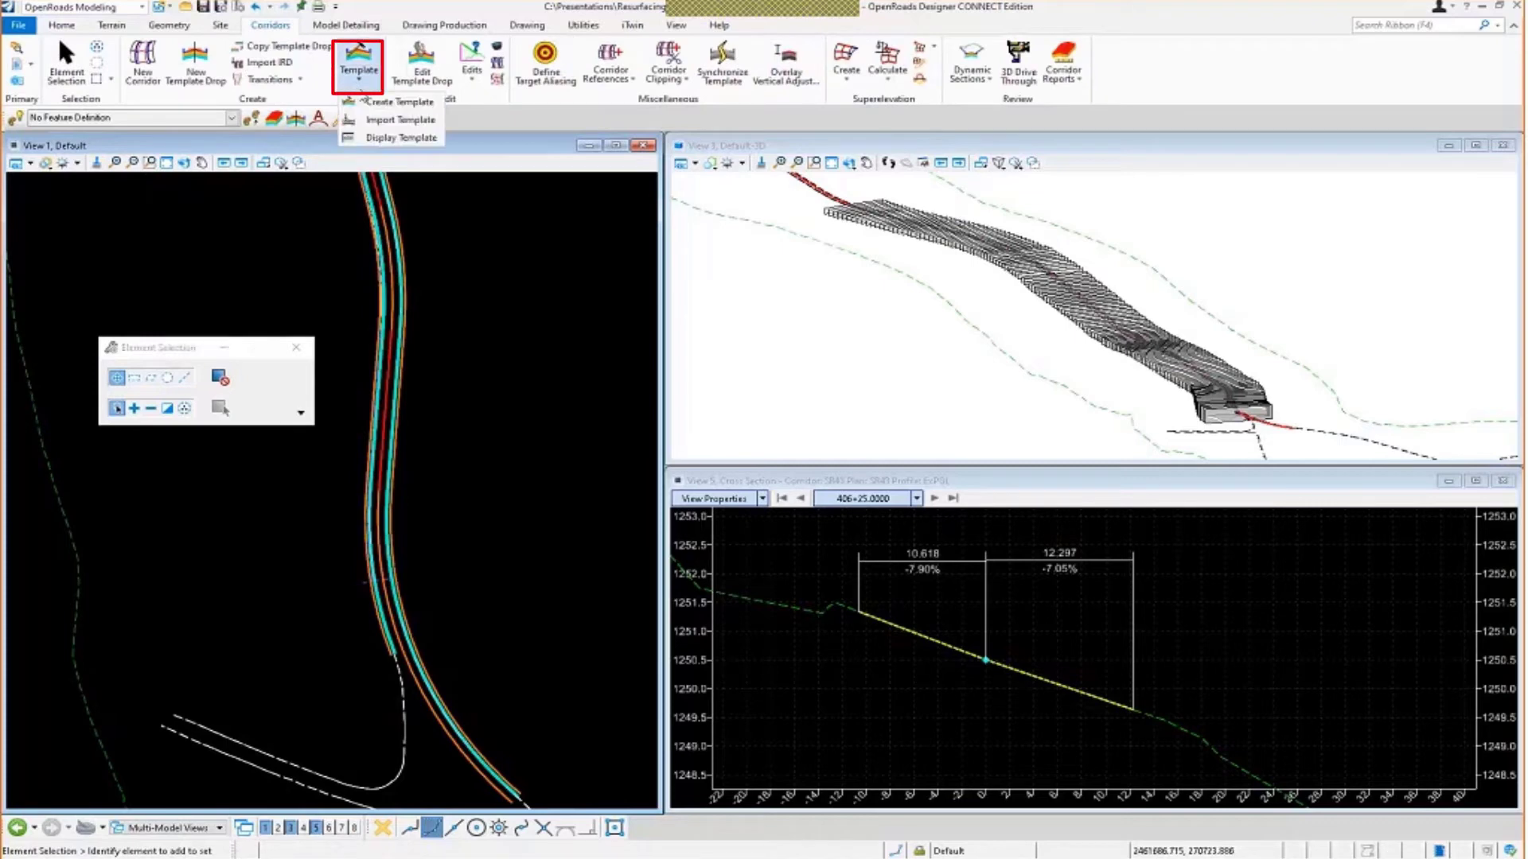
{"action": "left_click", "coordinate": [390, 102]}
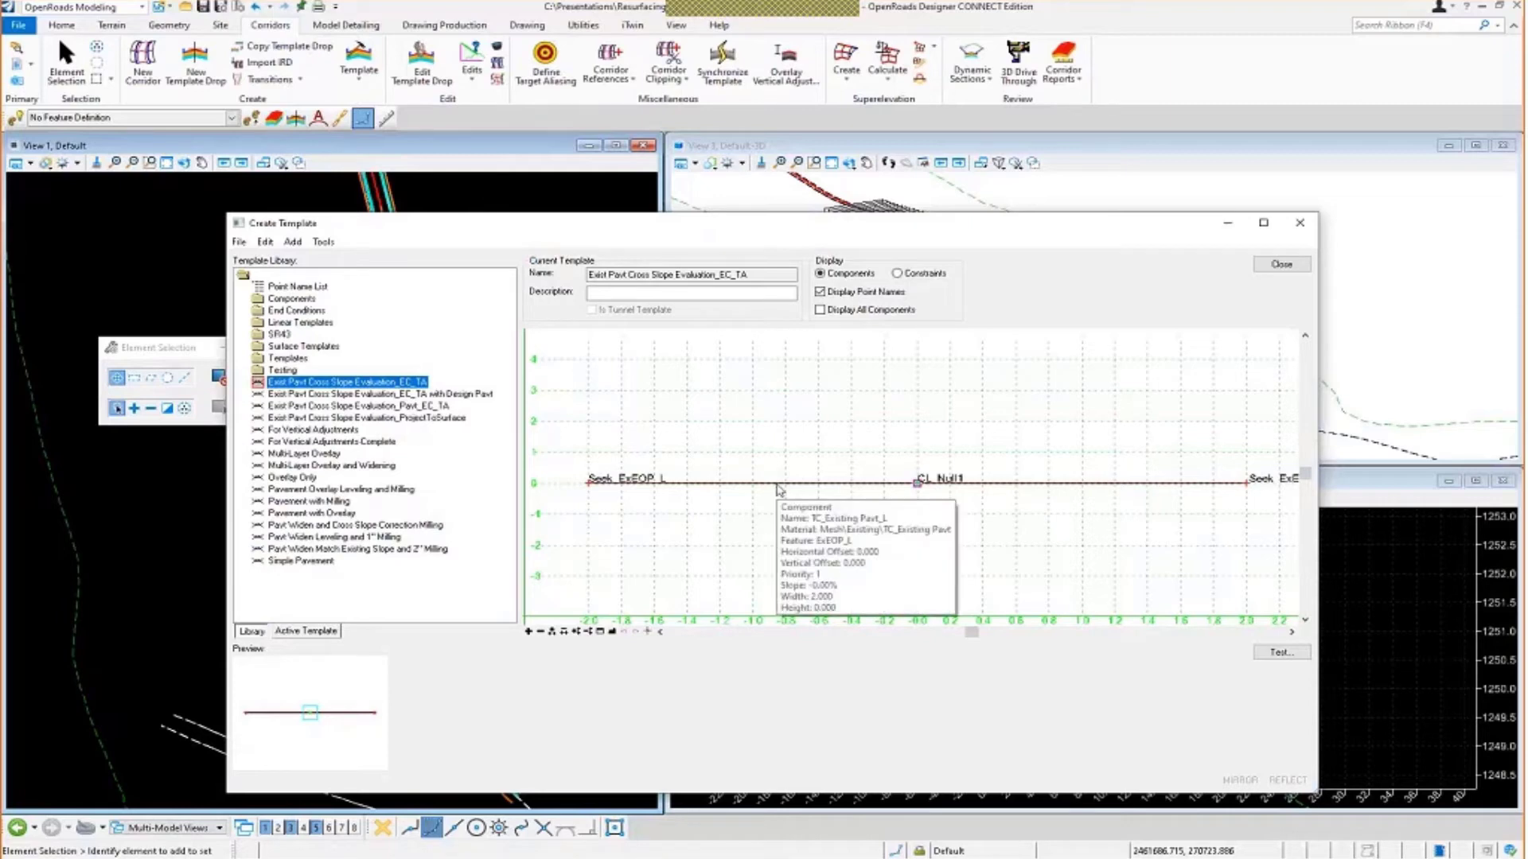
{"action": "left_click", "coordinate": [780, 487]}
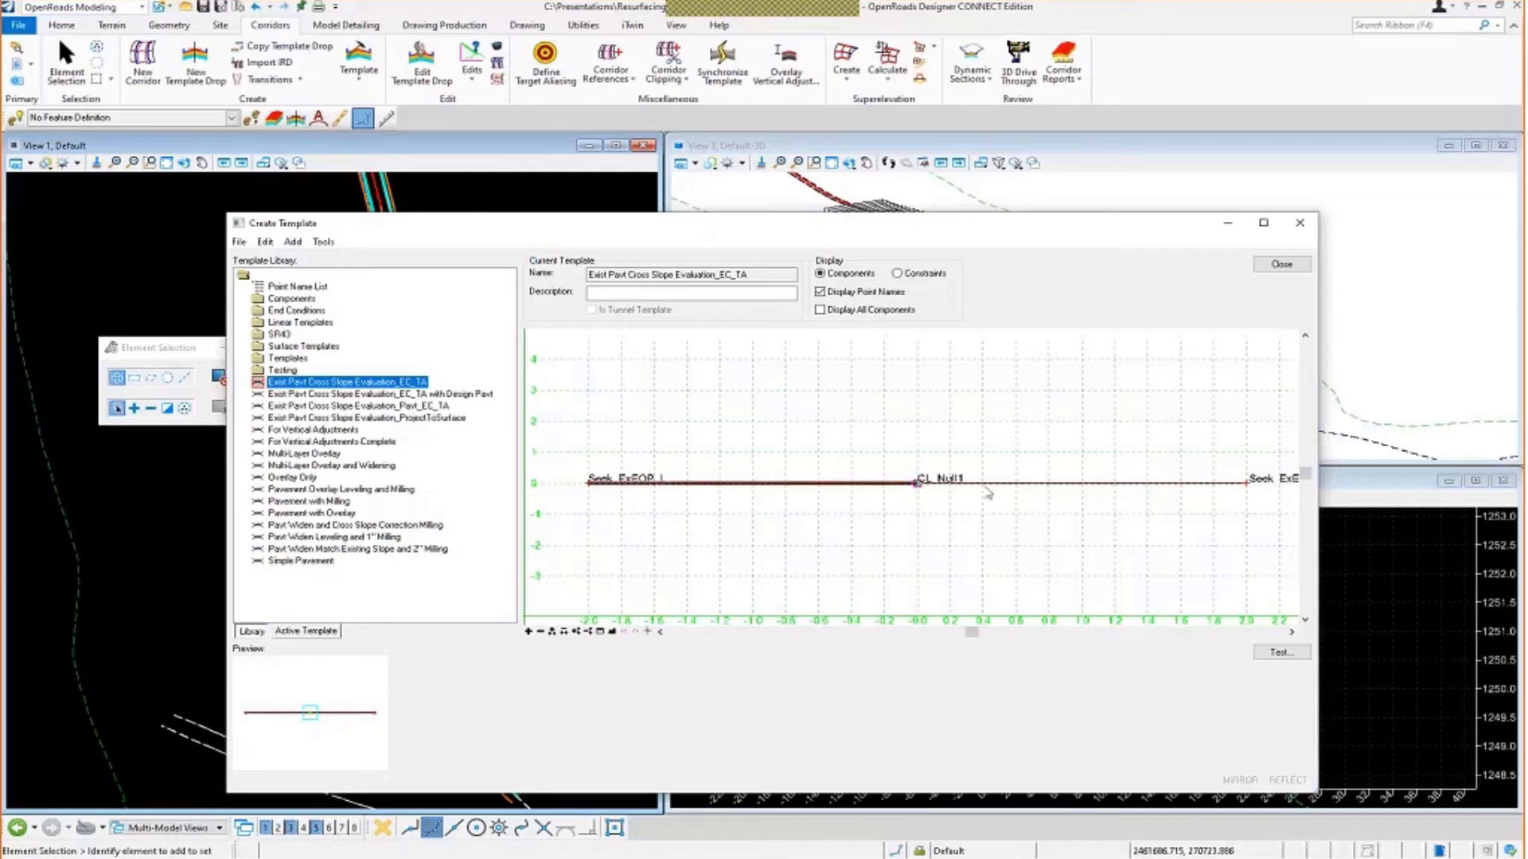
{"action": "left_click", "coordinate": [986, 490]}
{"action": "left_click", "coordinate": [879, 483]}
Examine the left and right asphalt components in the Exist Pavt Cross Slope Evaluation_EC_TA with Design Pavt template, then close the template editor.
{"action": "double_click", "coordinate": [451, 395]}
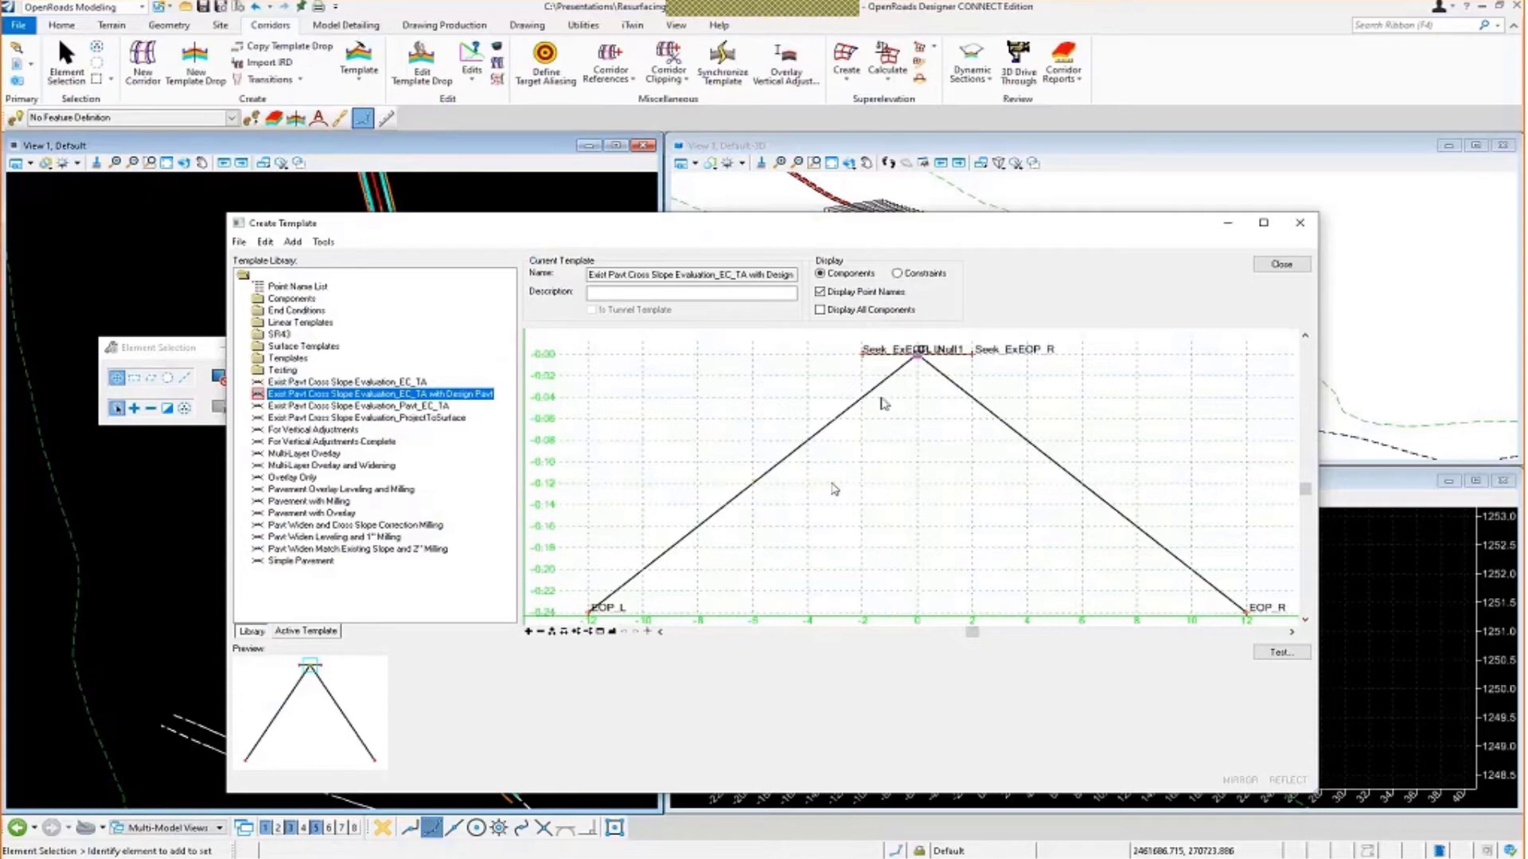
{"action": "scroll", "coordinate": [865, 458], "scroll_direction": "down", "scroll_amount": 1}
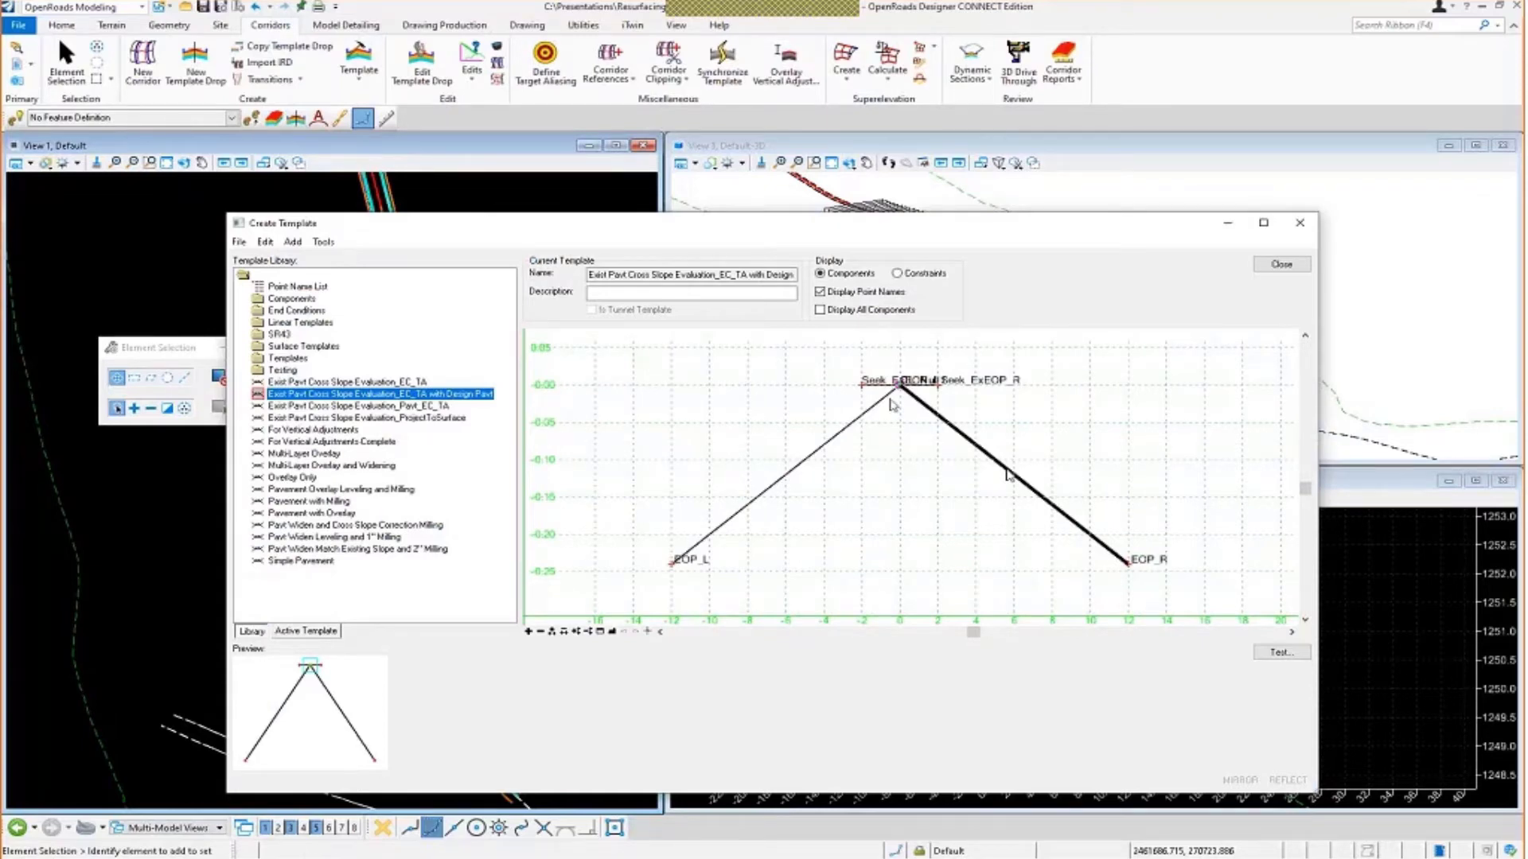
{"action": "scroll", "coordinate": [893, 471], "scroll_direction": "up", "scroll_amount": 3}
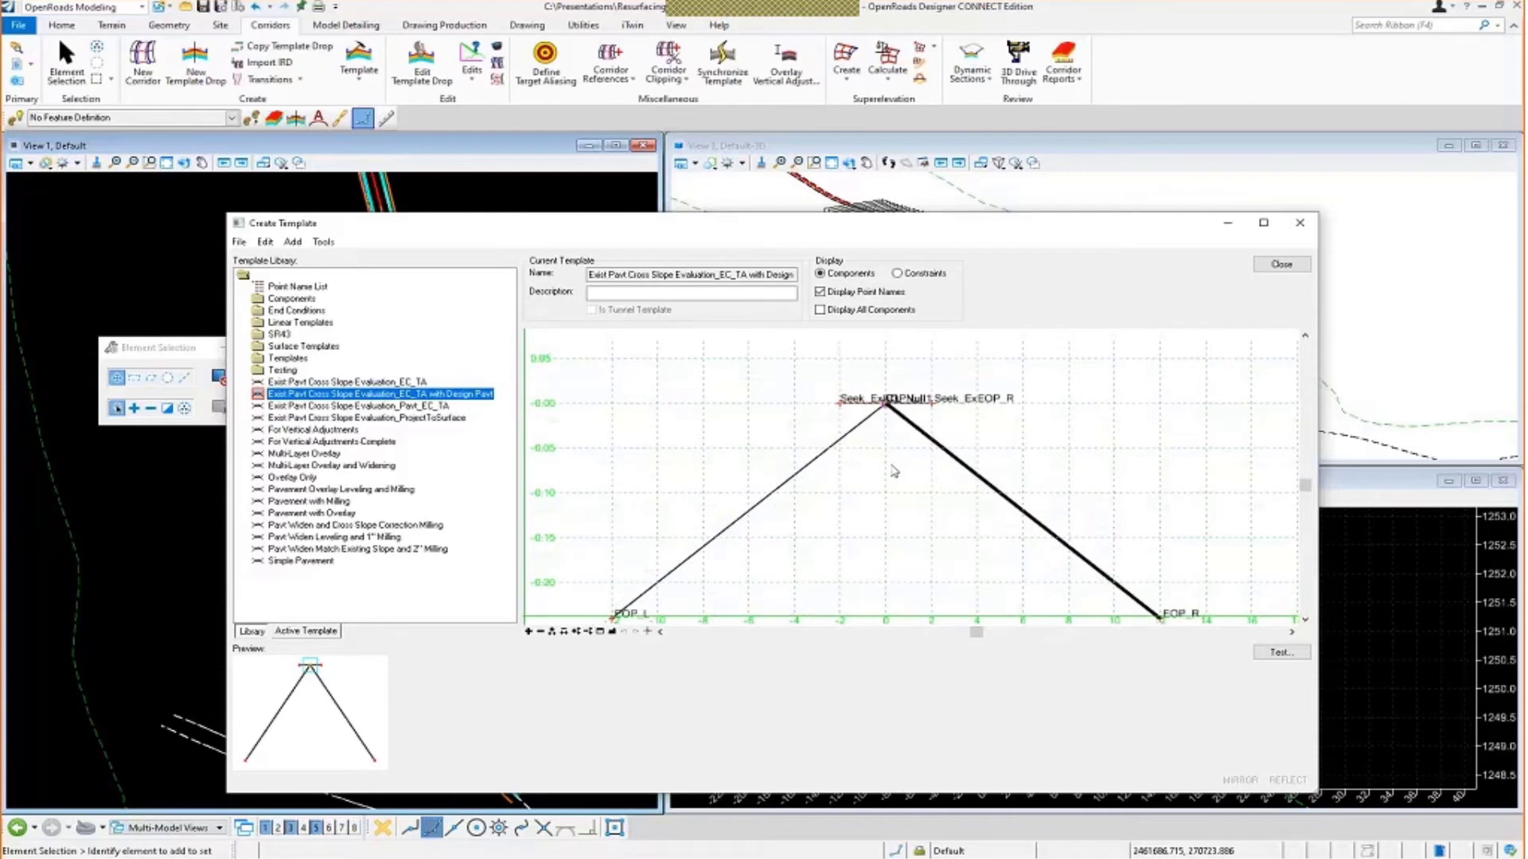
{"action": "mouse_move", "coordinate": [832, 453]}
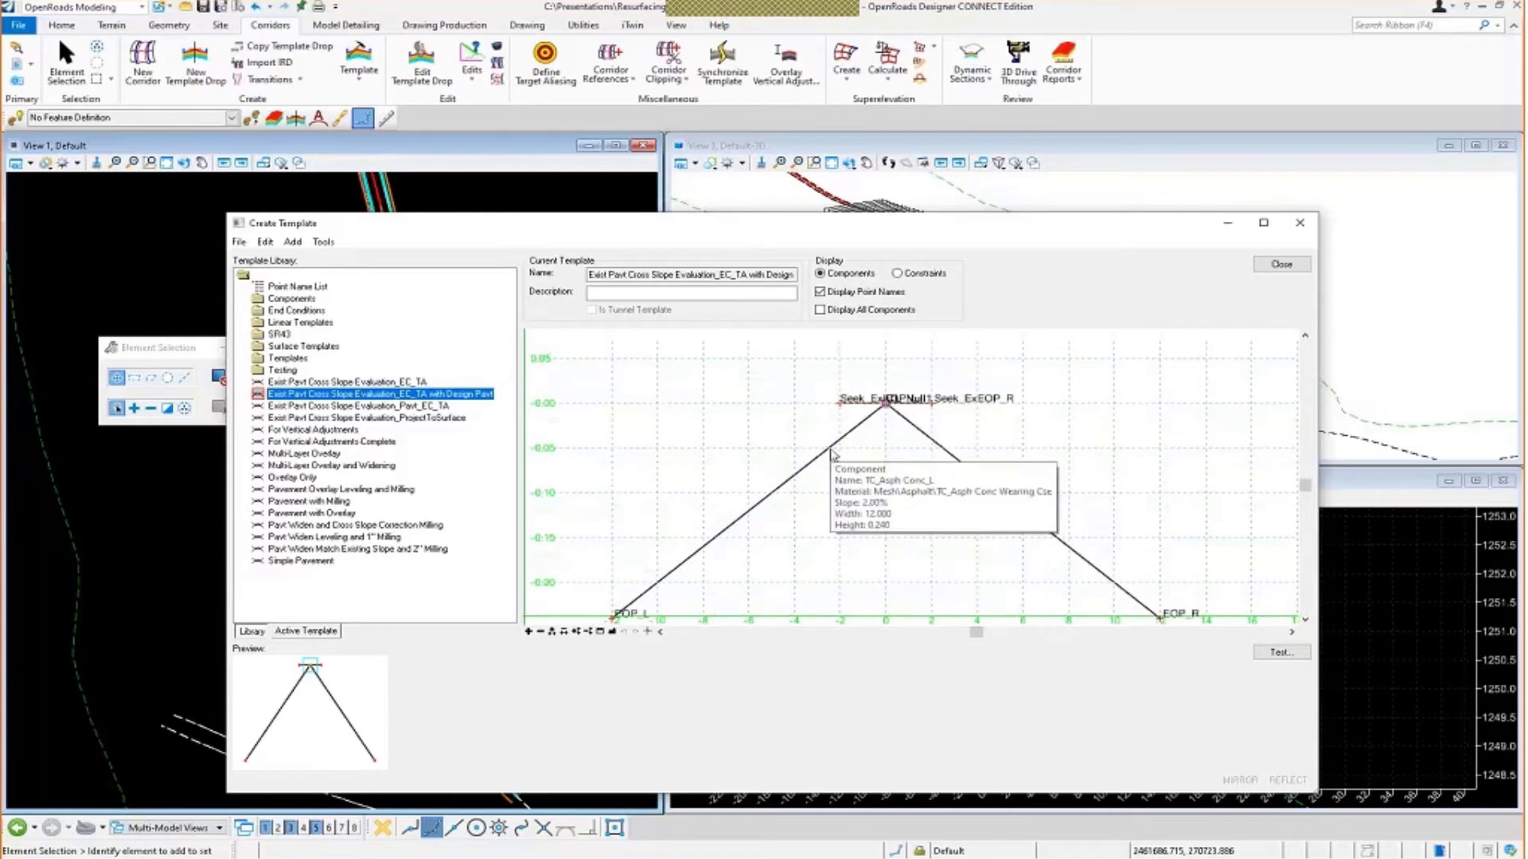
{"action": "mouse_move", "coordinate": [943, 453]}
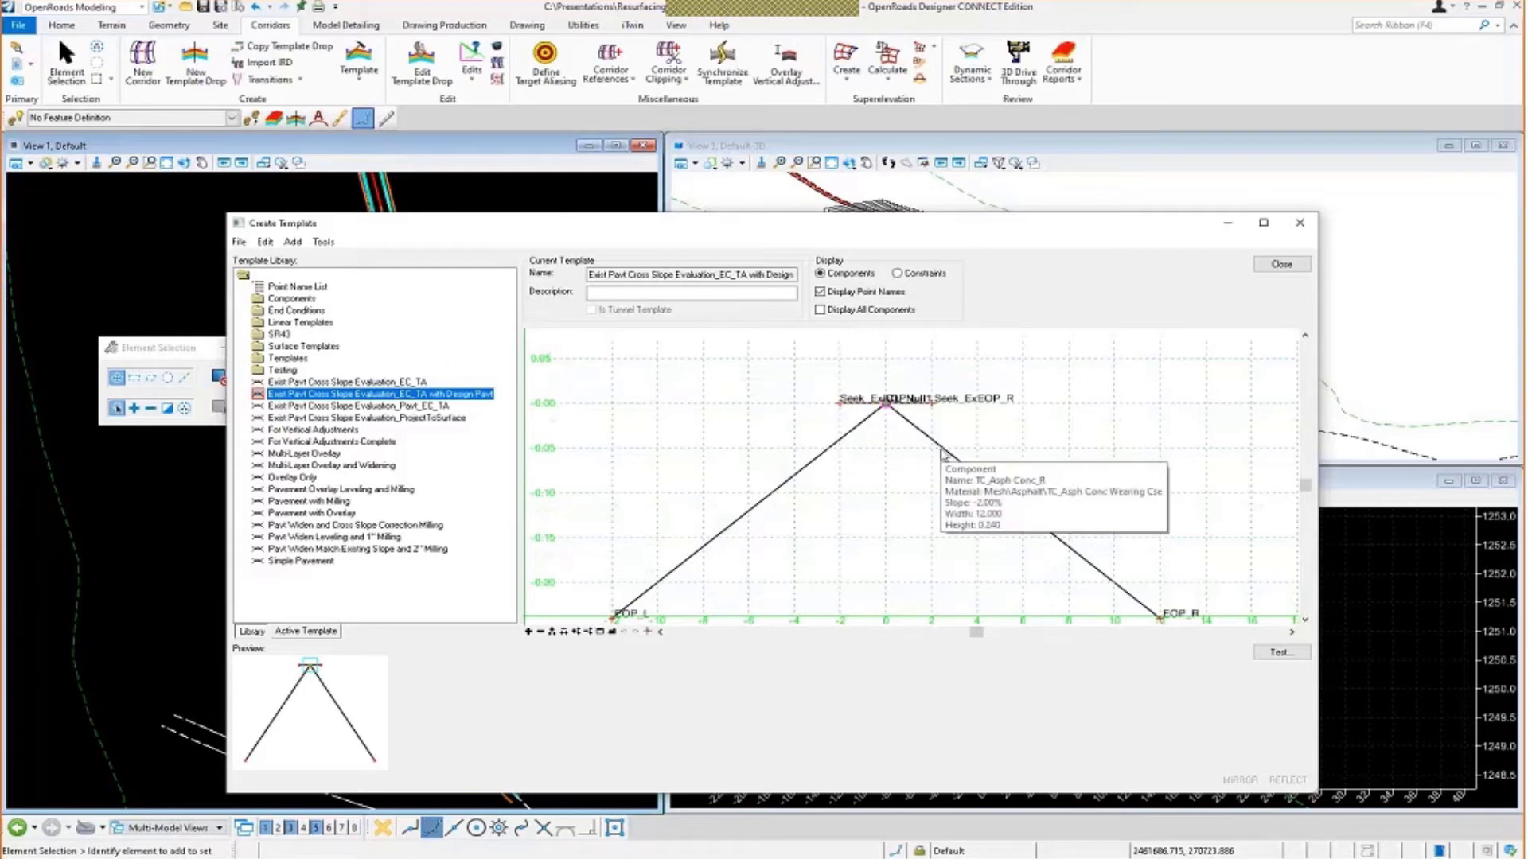
{"action": "scroll", "coordinate": [882, 450], "scroll_direction": "down", "scroll_amount": 1}
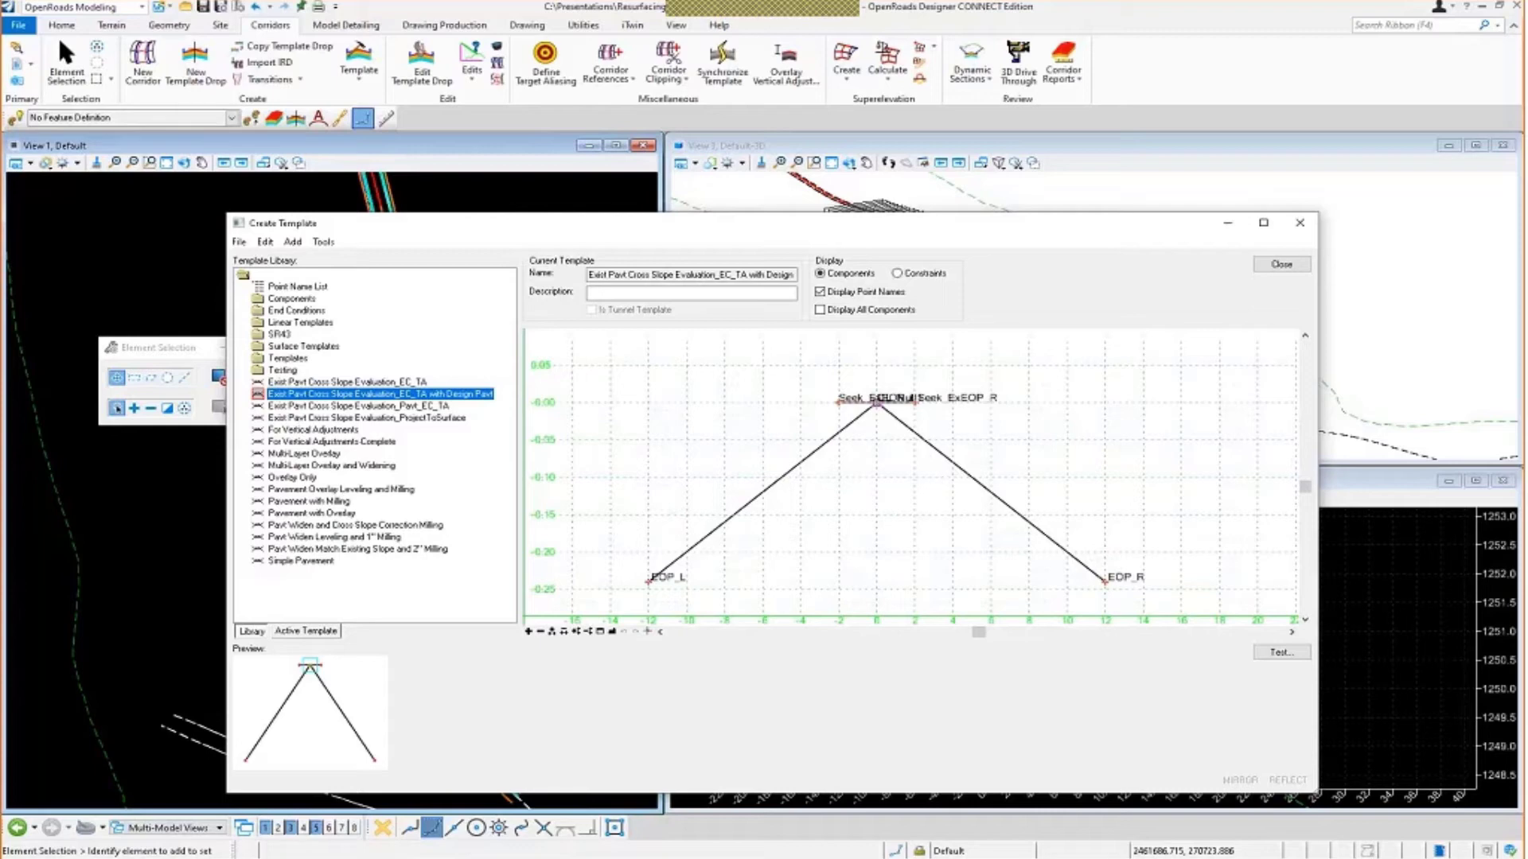
{"action": "left_click", "coordinate": [239, 242]}
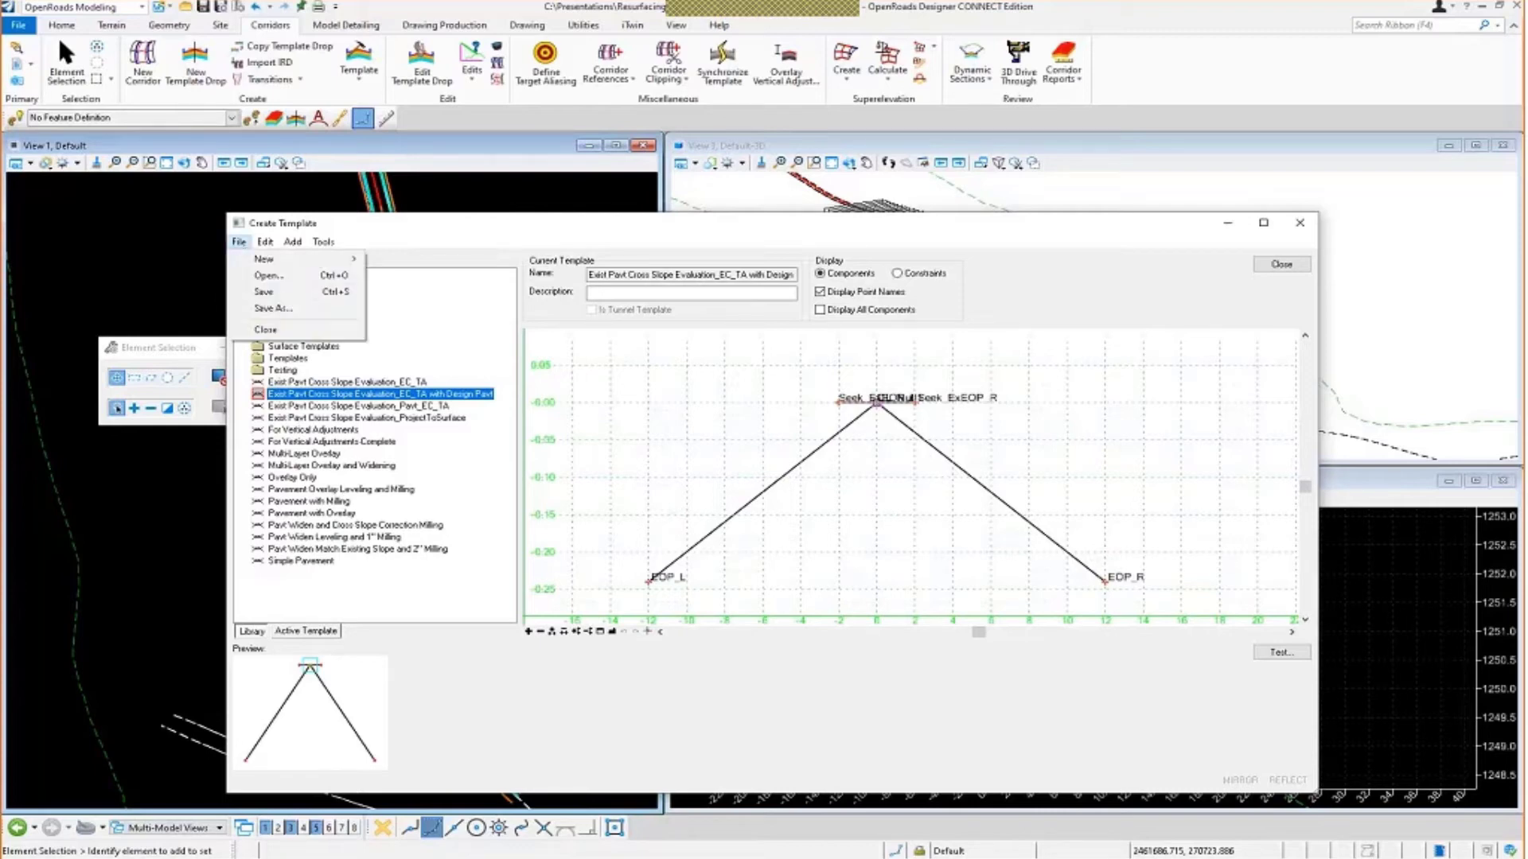
{"action": "left_click", "coordinate": [1272, 278]}
{"action": "left_click", "coordinate": [1279, 265]}
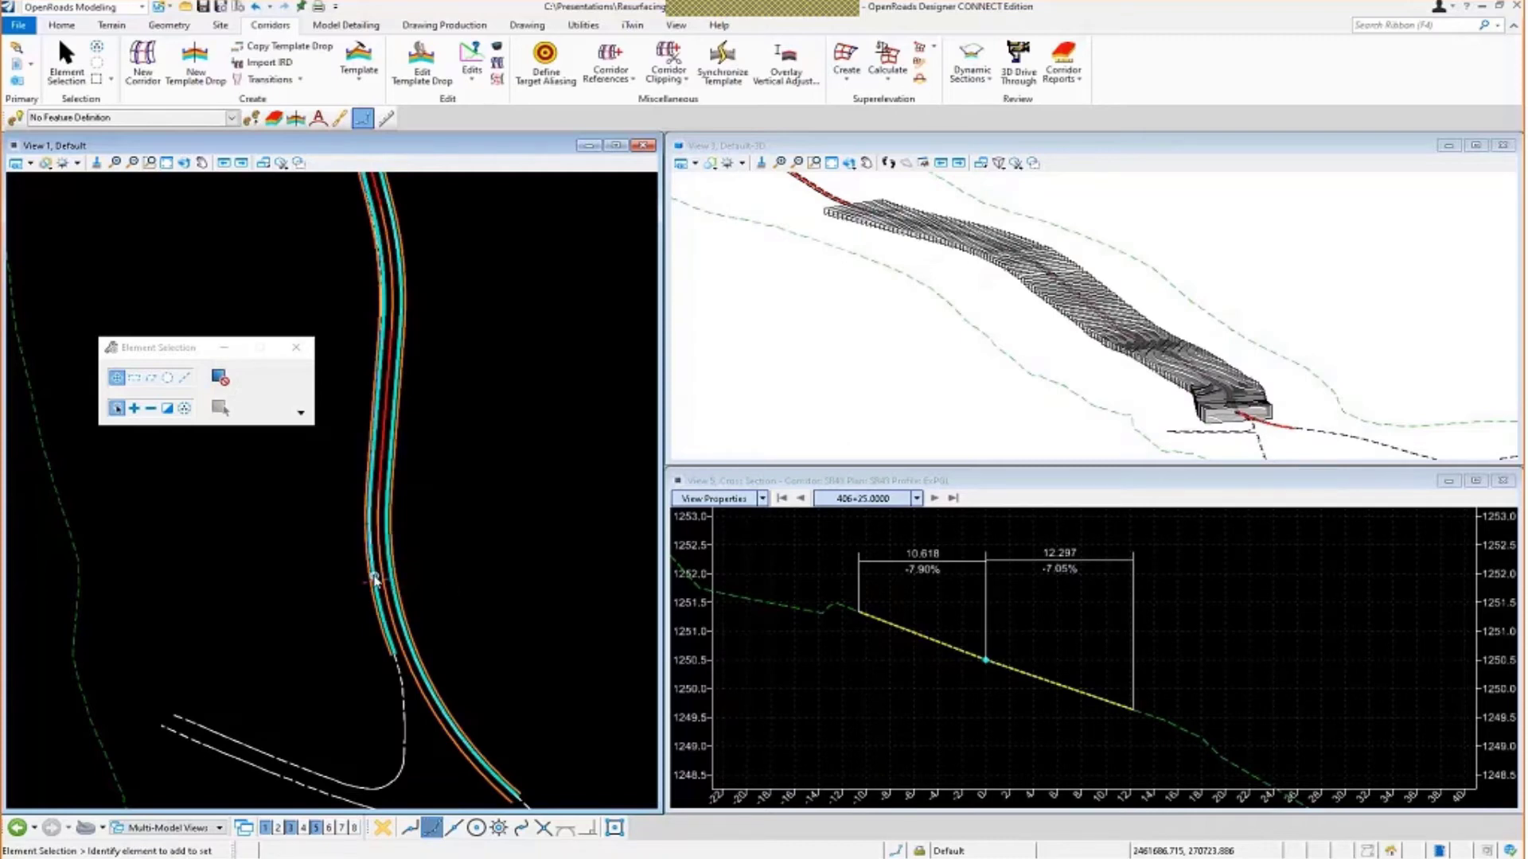
Change the SR43 corridor's template drop to the Exist Pavt Cross Slope Evaluation_EC_TA with Design Pavt template and deselect it.
{"action": "scroll", "coordinate": [386, 586], "scroll_direction": "up", "scroll_amount": 2}
{"action": "scroll", "coordinate": [387, 587], "scroll_direction": "up", "scroll_amount": 2}
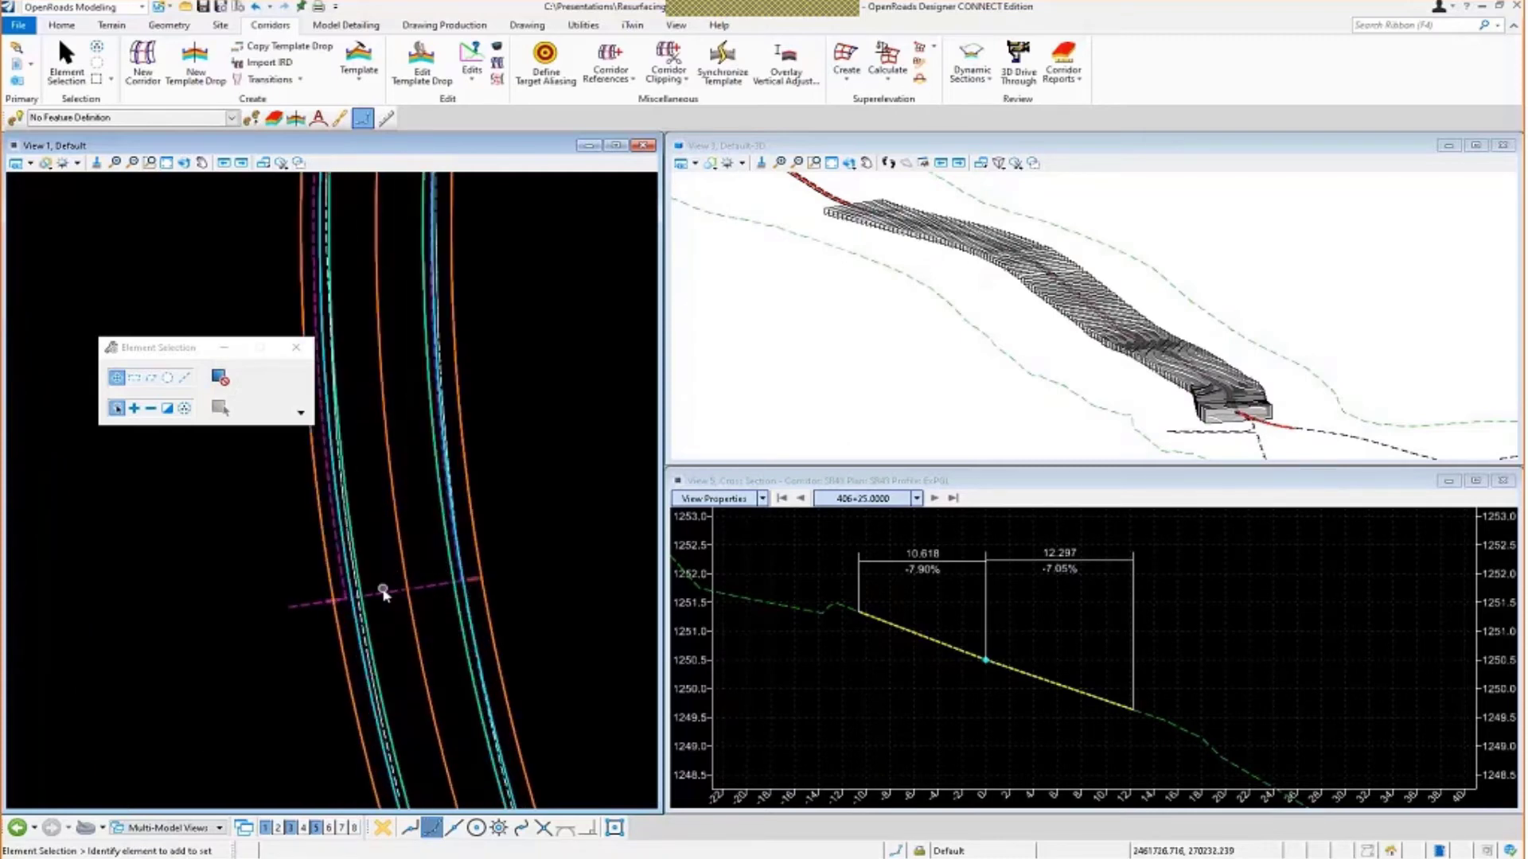
{"action": "left_click", "coordinate": [301, 608]}
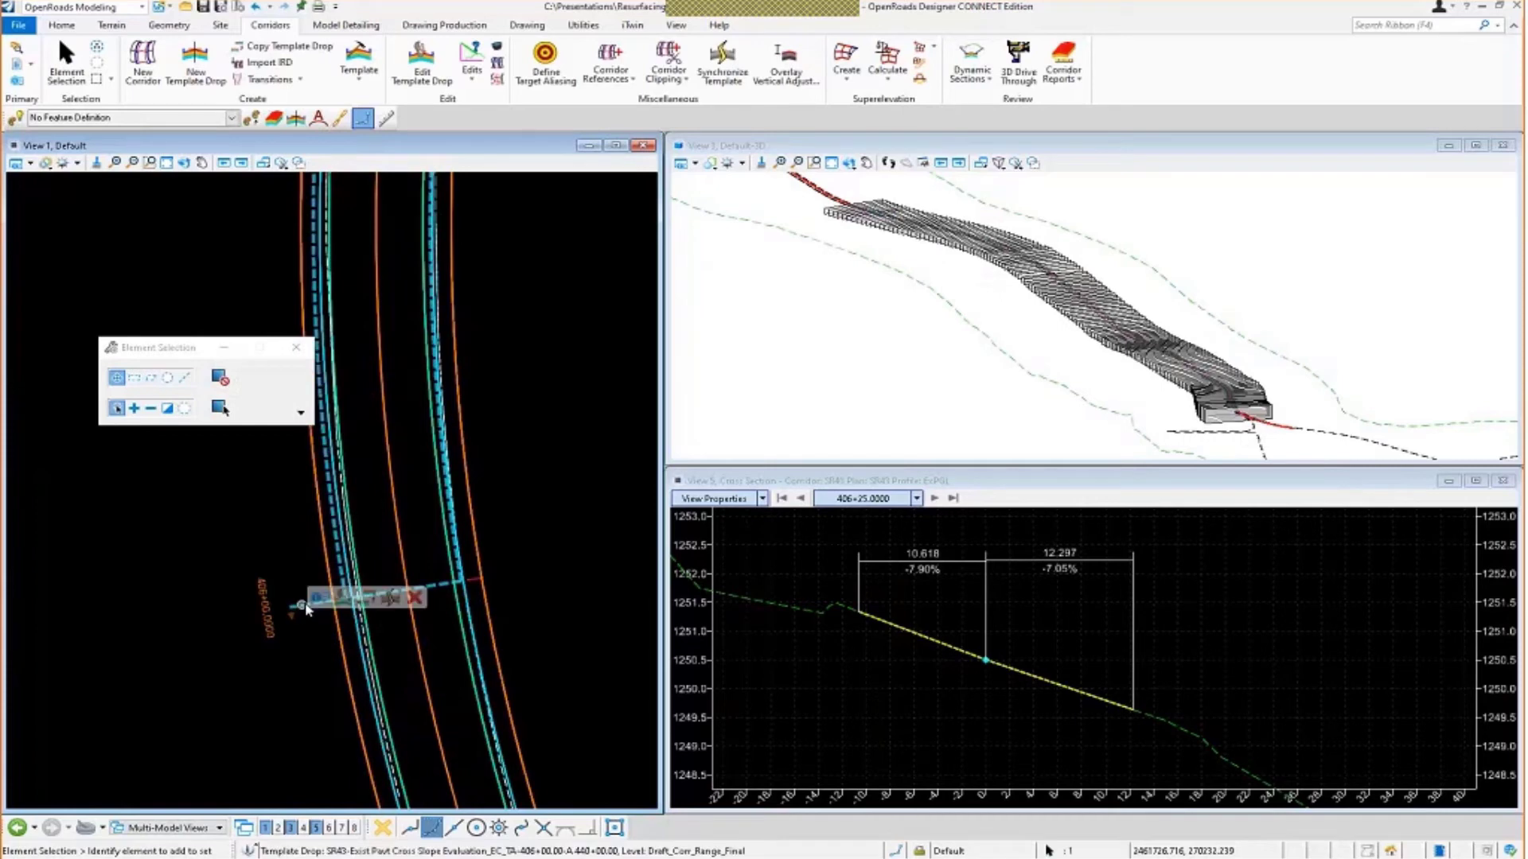
{"action": "mouse_move", "coordinate": [307, 608]}
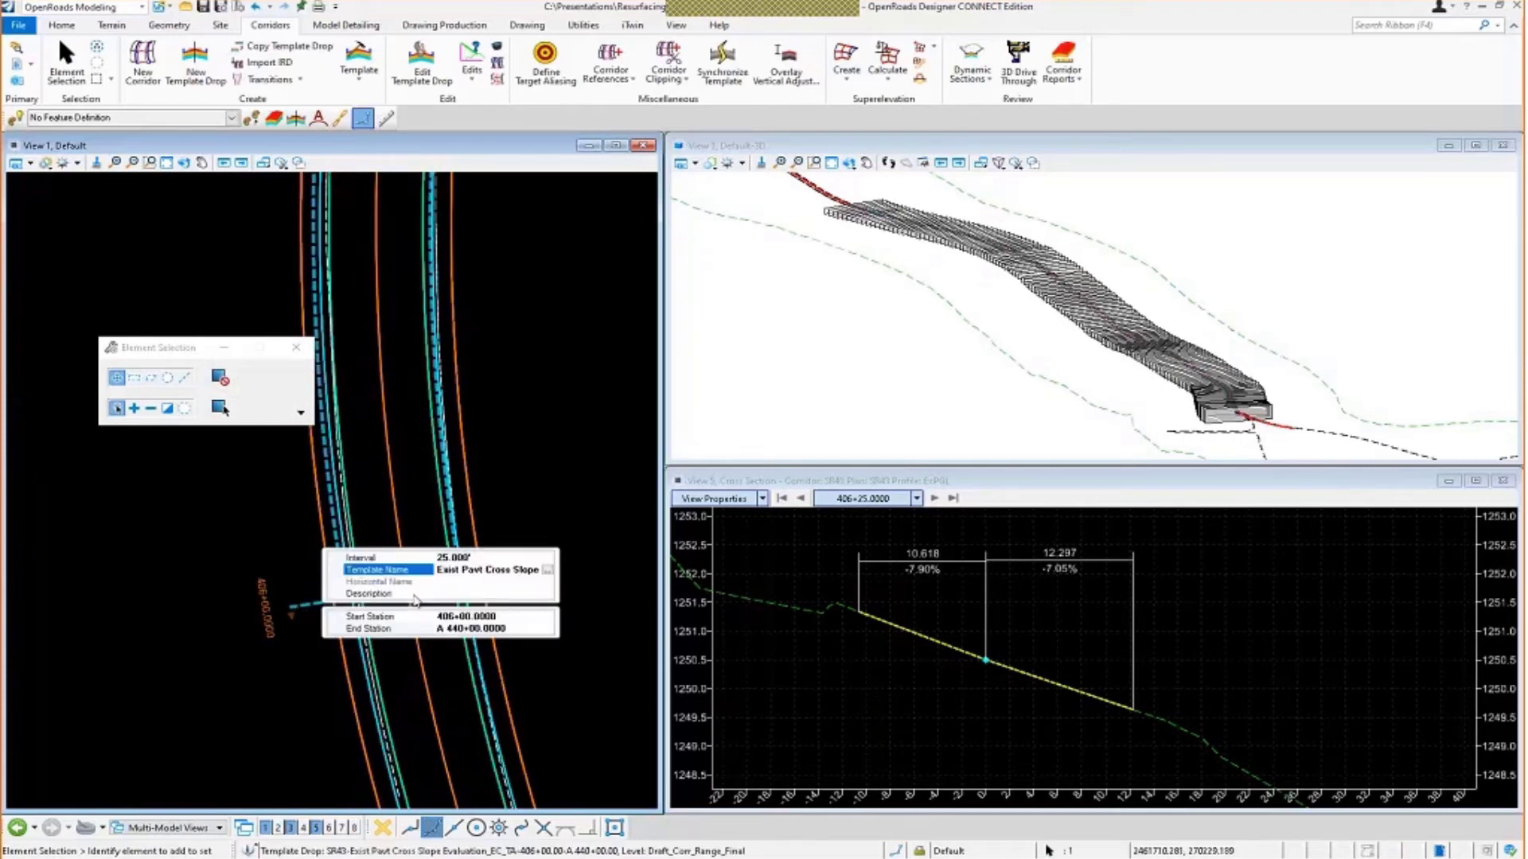
{"action": "left_click", "coordinate": [546, 573]}
{"action": "left_click", "coordinate": [548, 570]}
{"action": "left_click", "coordinate": [597, 398]}
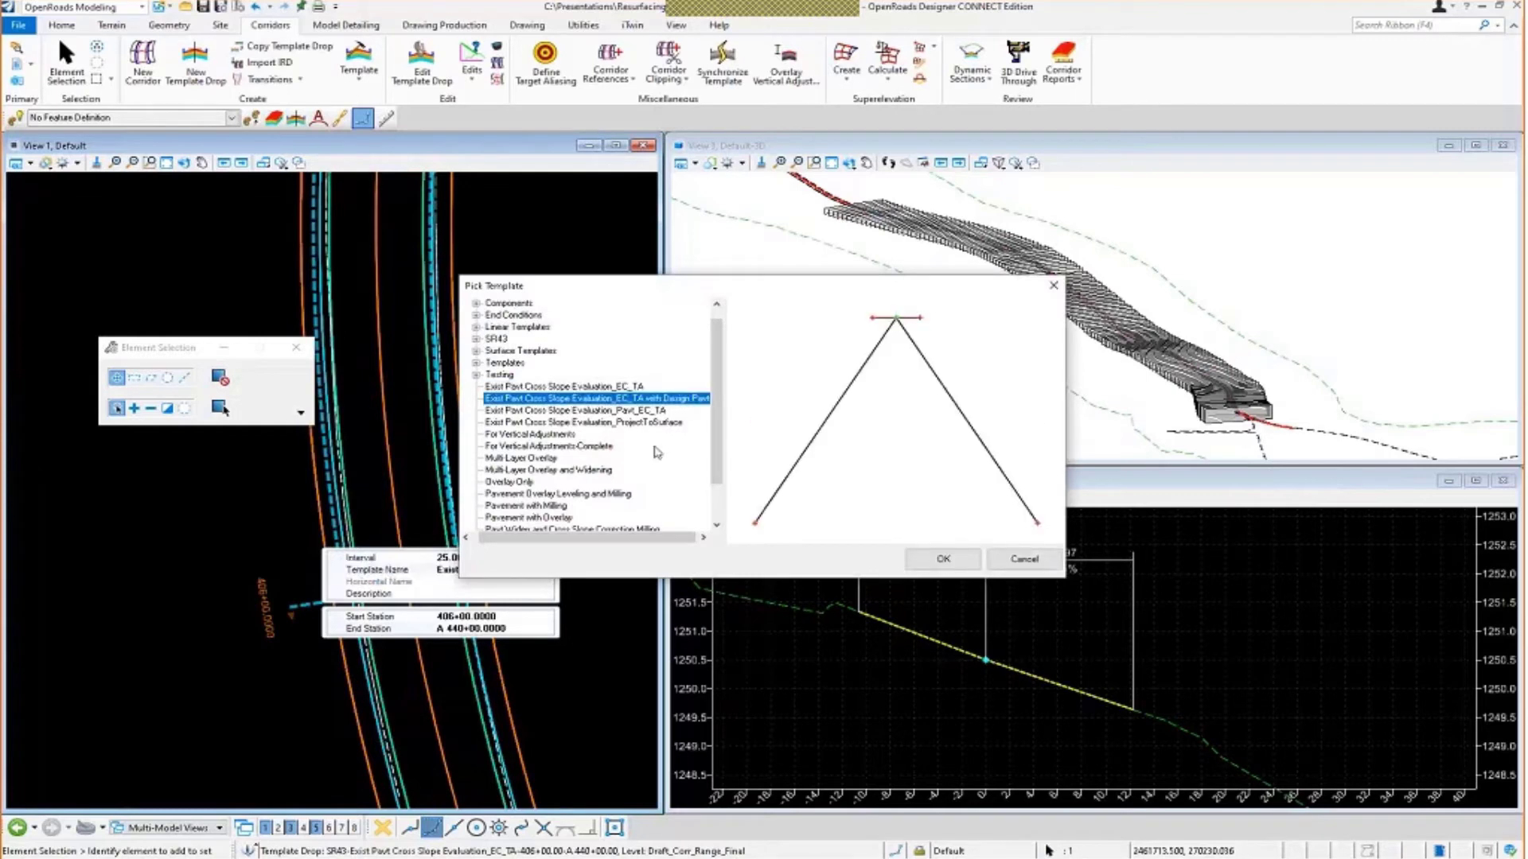
{"action": "left_click", "coordinate": [939, 558]}
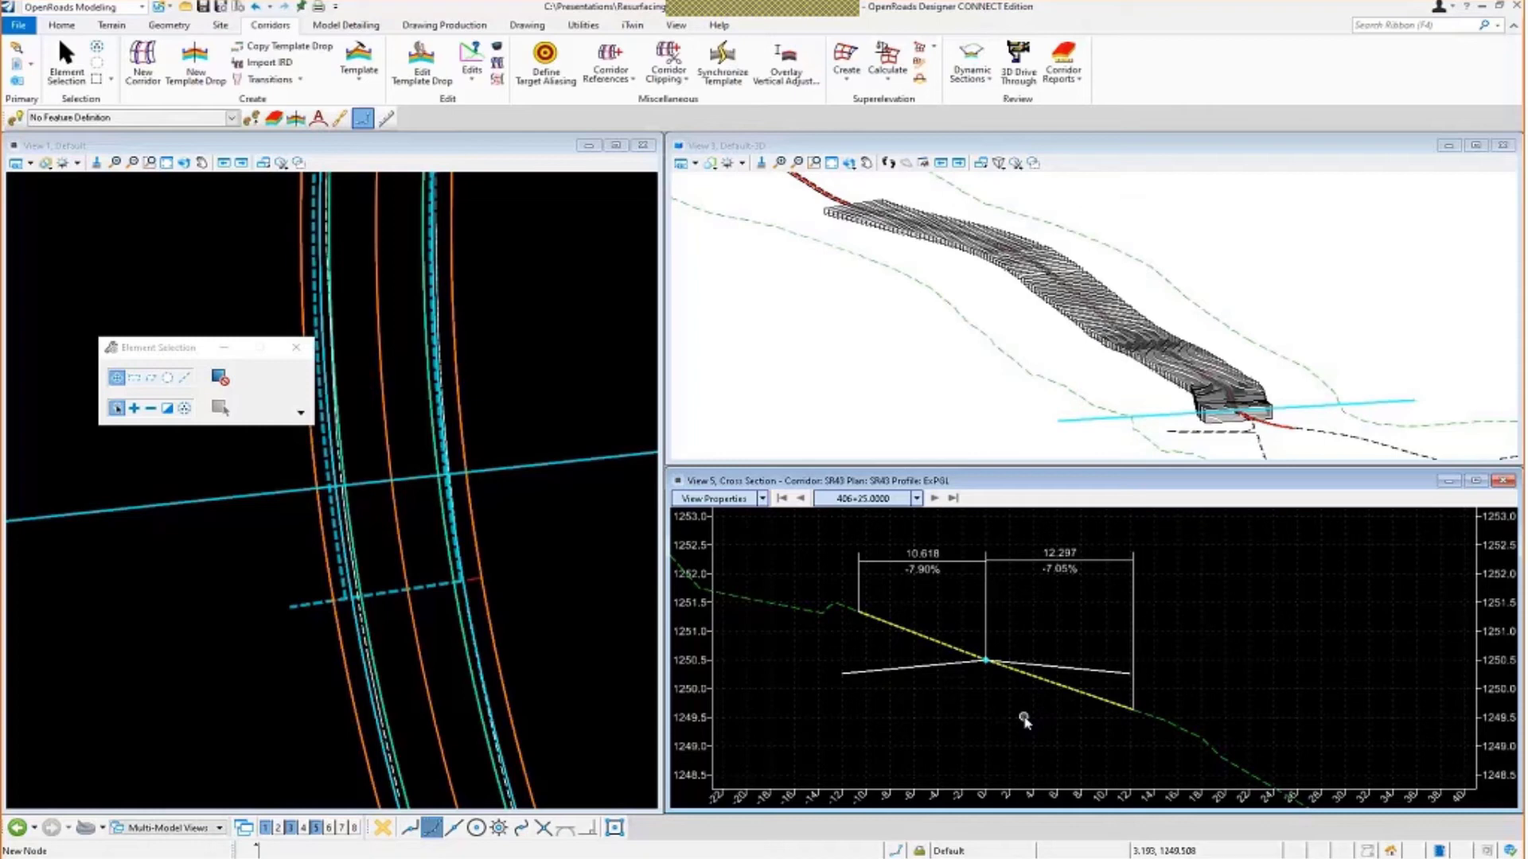
{"action": "left_click", "coordinate": [497, 436]}
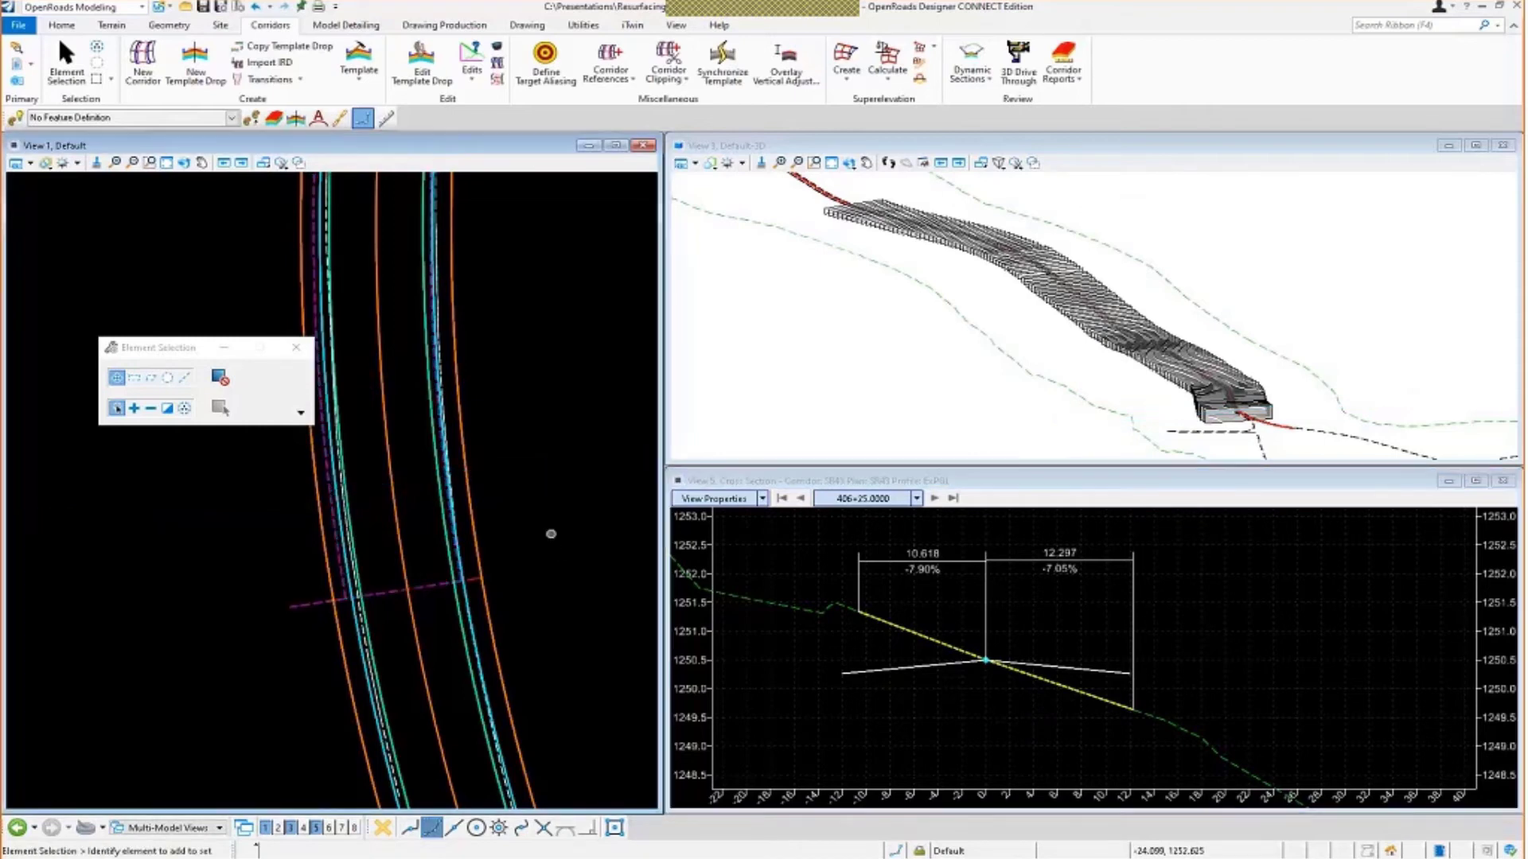
Turn on the display of the SR43_Sup_Mainline.dgn reference and close the references list.
{"action": "left_click", "coordinate": [61, 25]}
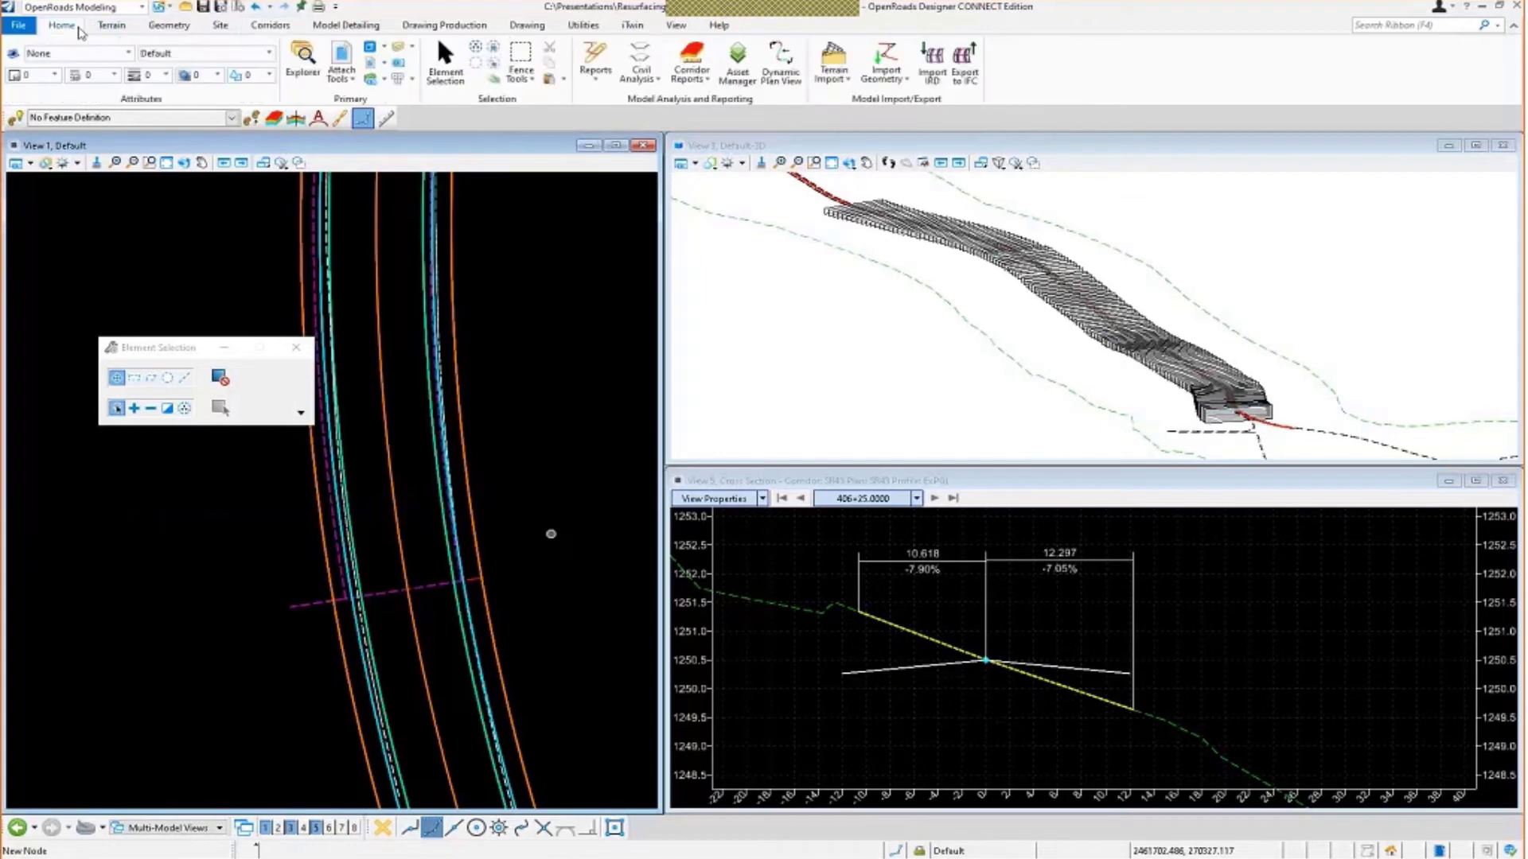
{"action": "left_click", "coordinate": [347, 80]}
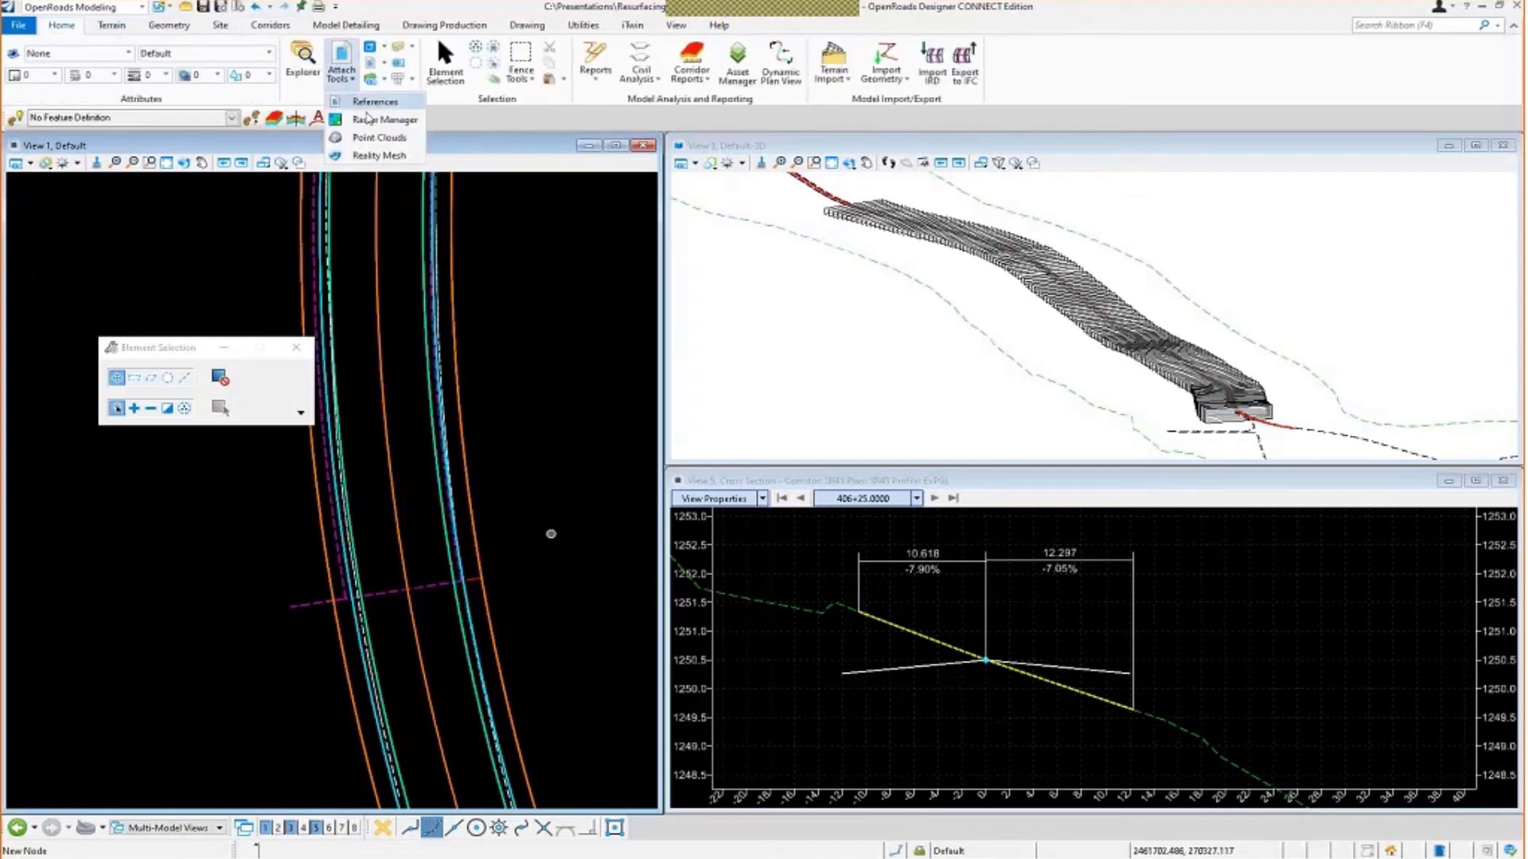
{"action": "left_click", "coordinate": [368, 102]}
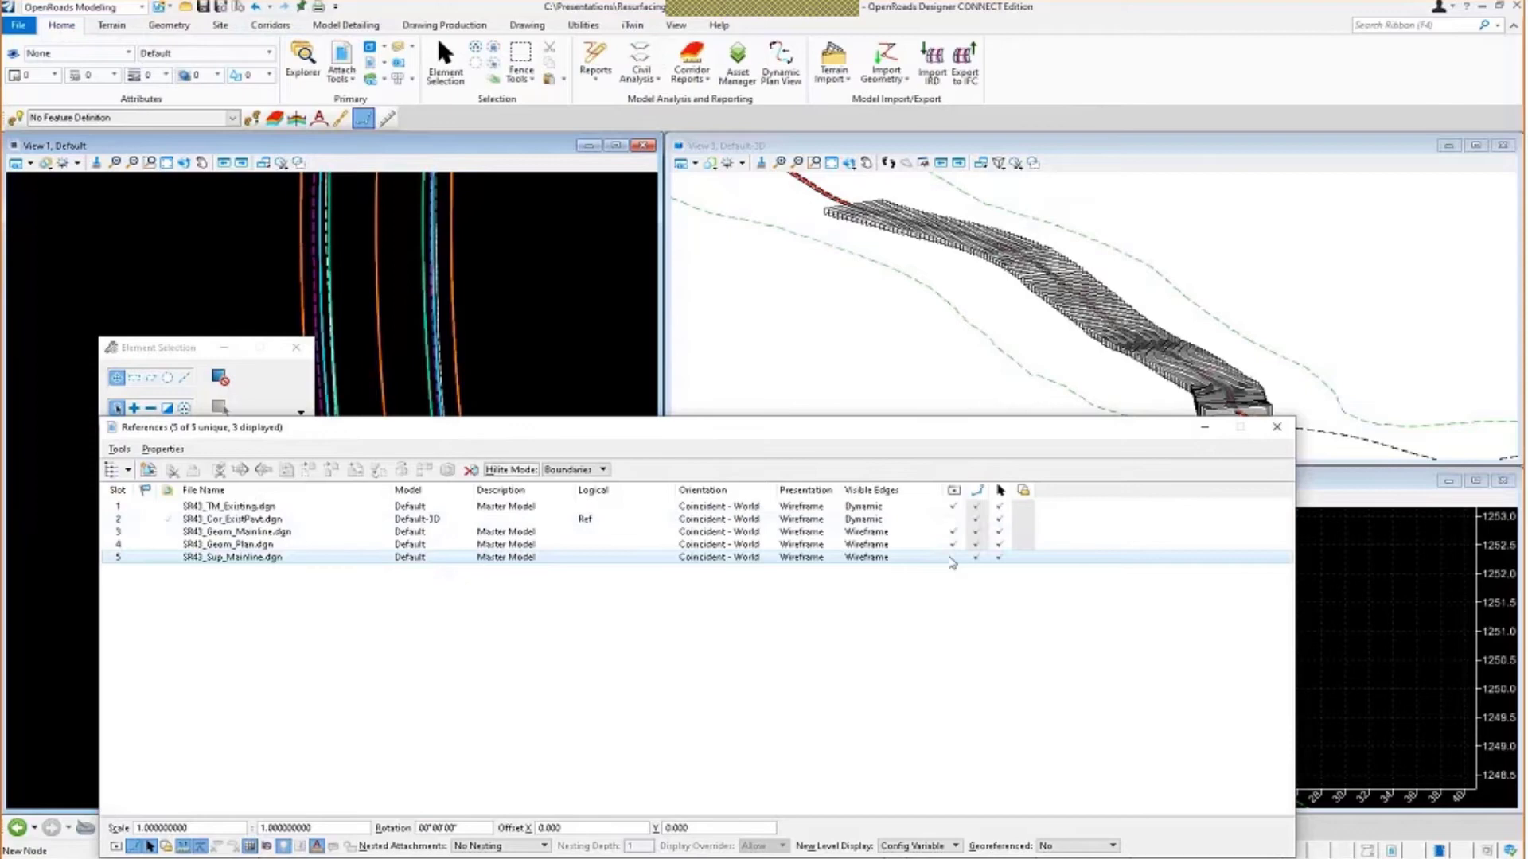
{"action": "left_click", "coordinate": [953, 559]}
{"action": "left_click", "coordinate": [953, 558]}
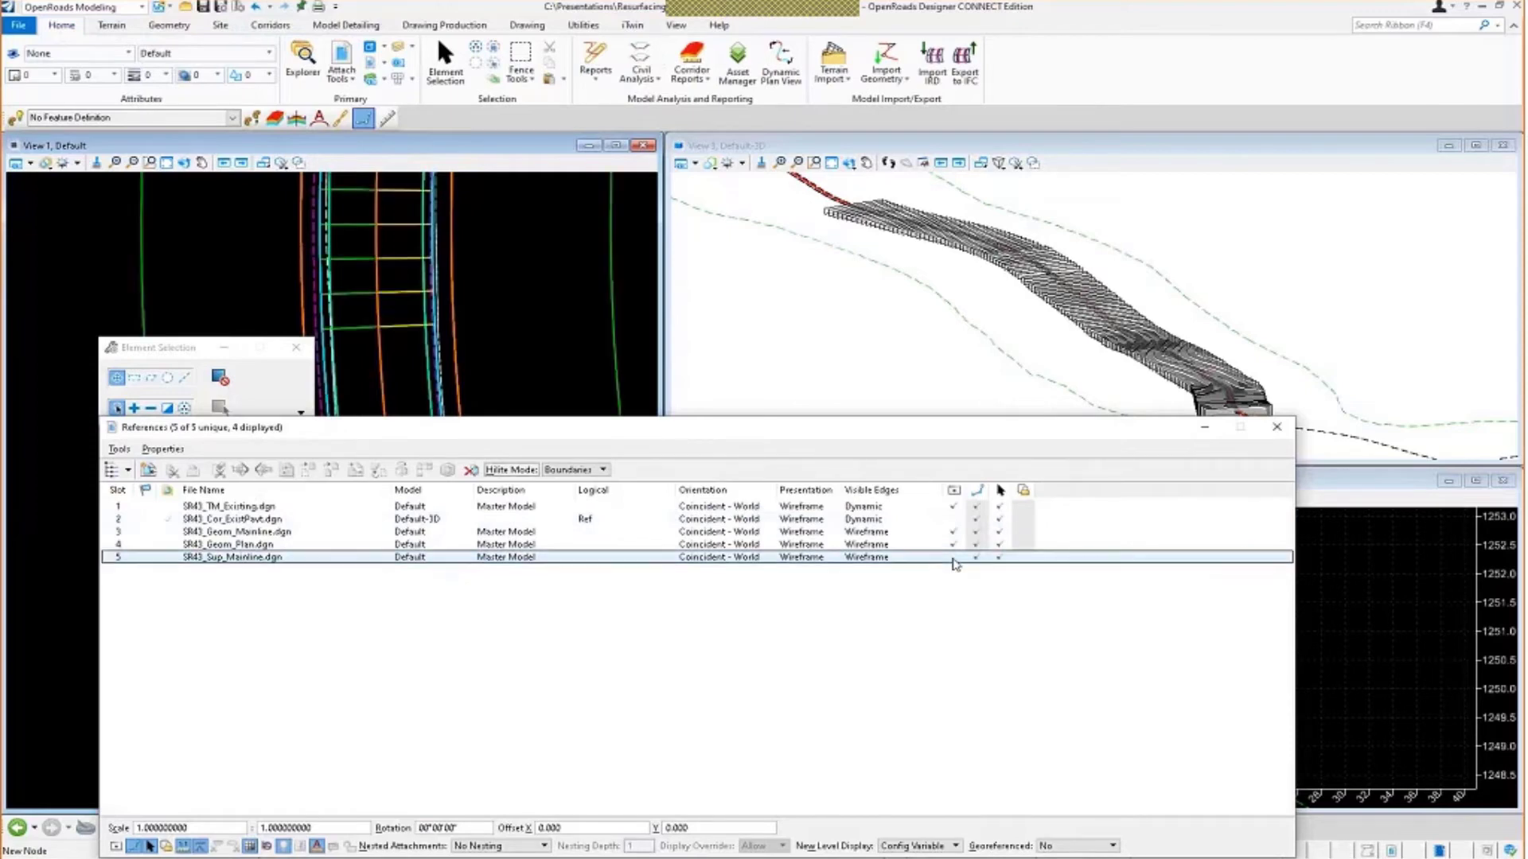
{"action": "left_click", "coordinate": [1277, 431]}
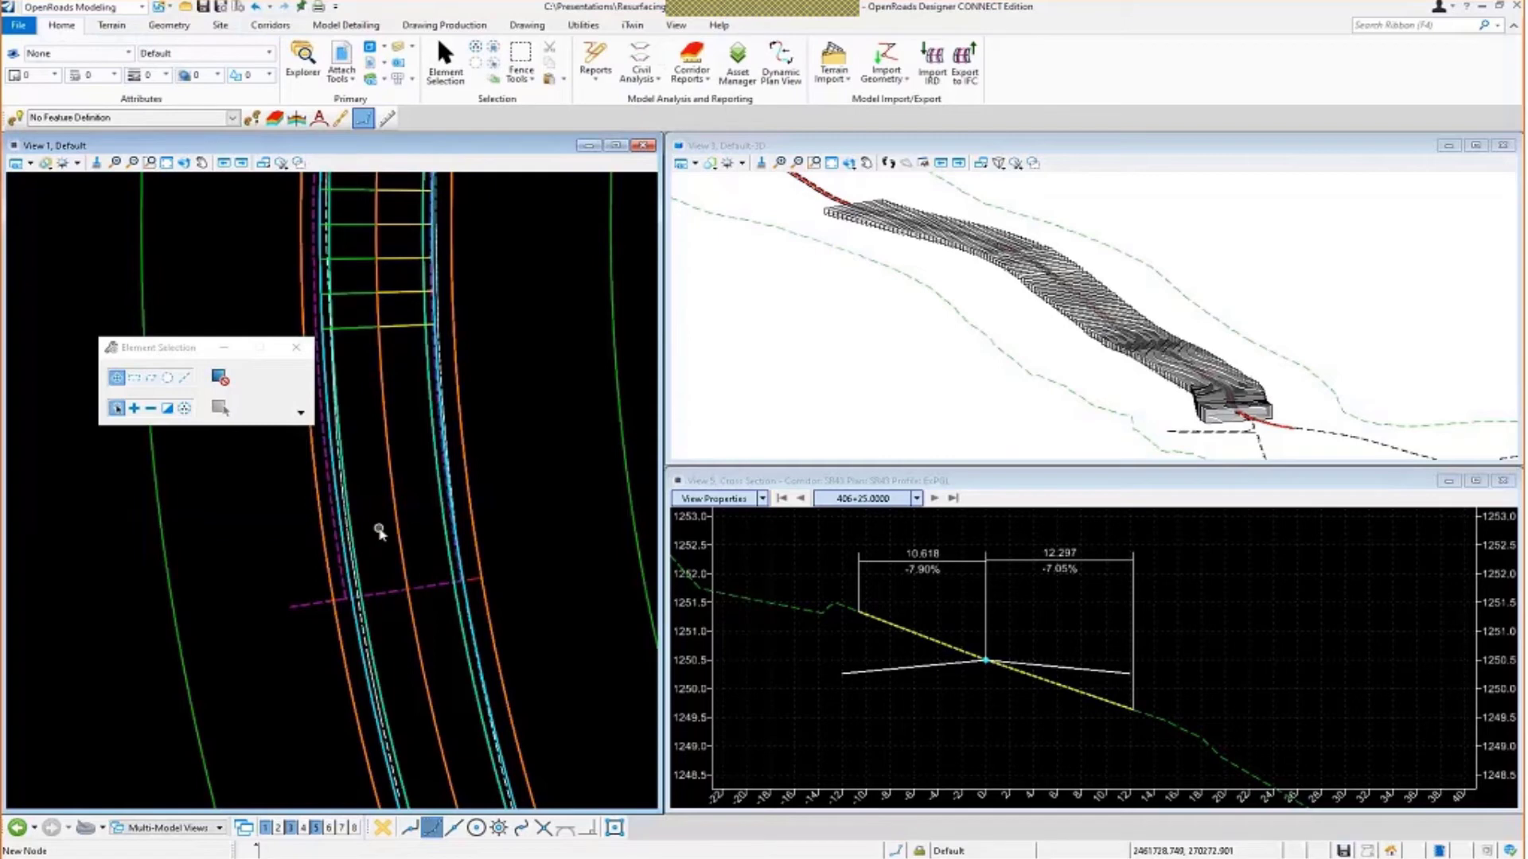
Assign superelevation Section-1 to the SR43 corridor, accepting the CL - L_EOP and CL - R_EOP lane associations with CL as pivot point.
{"action": "left_click", "coordinate": [266, 26]}
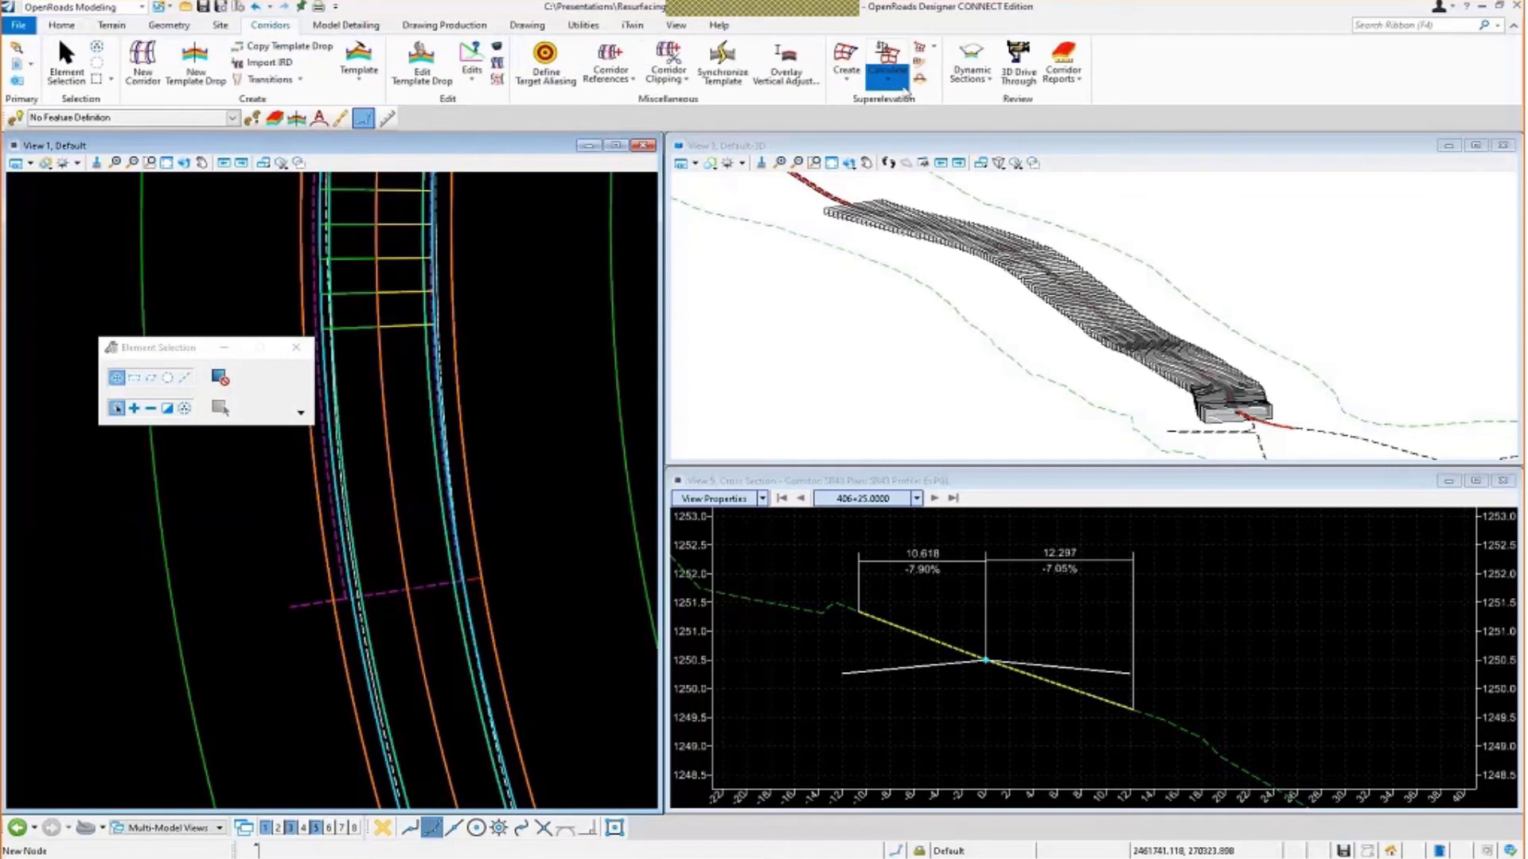
{"action": "left_click", "coordinate": [887, 67]}
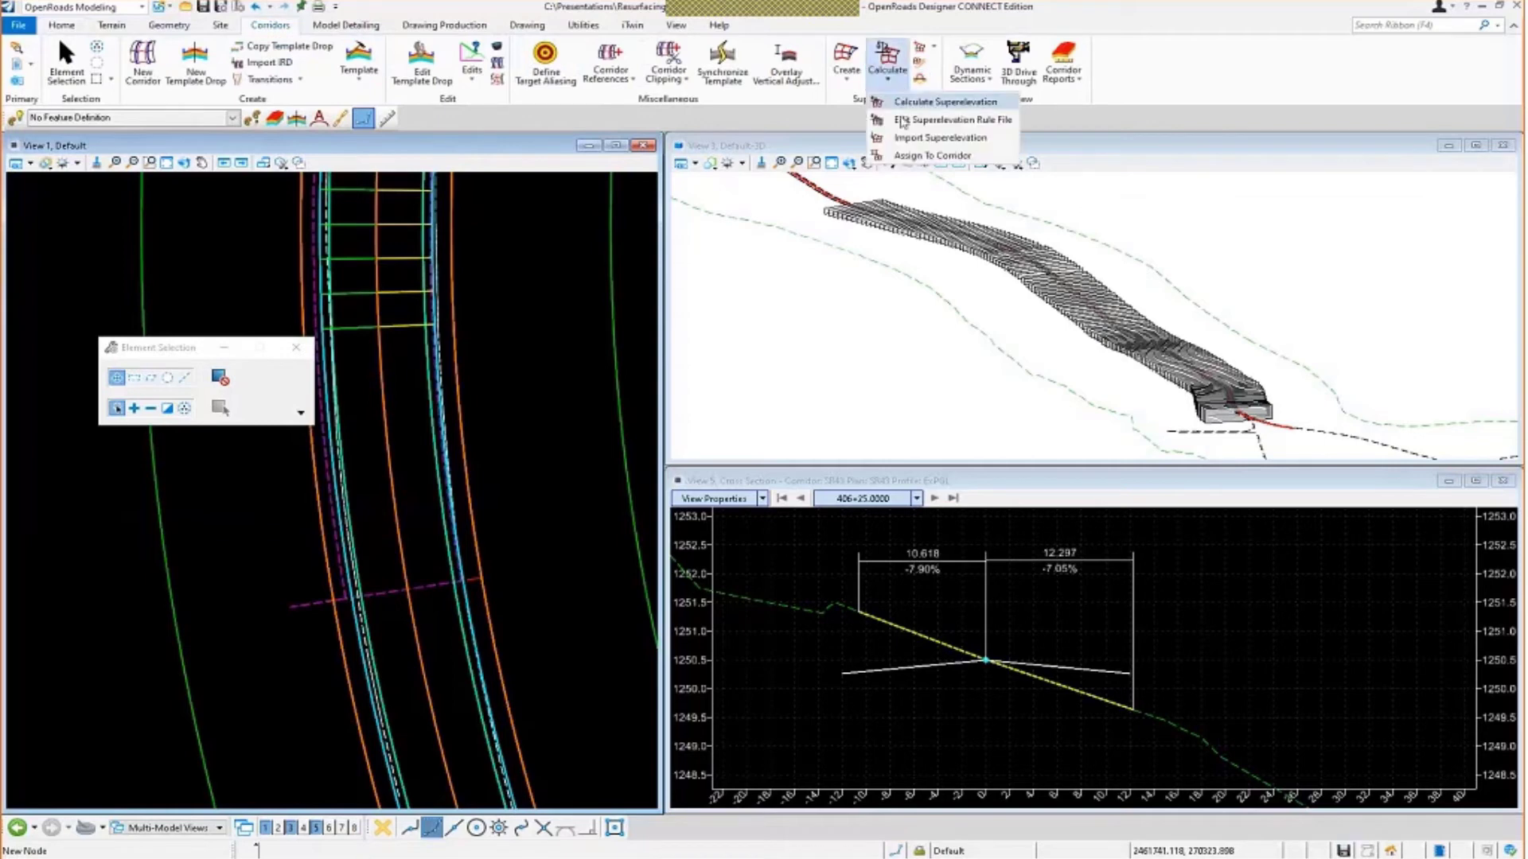
{"action": "left_click", "coordinate": [923, 156]}
{"action": "scroll", "coordinate": [358, 517], "scroll_direction": "down", "scroll_amount": 3}
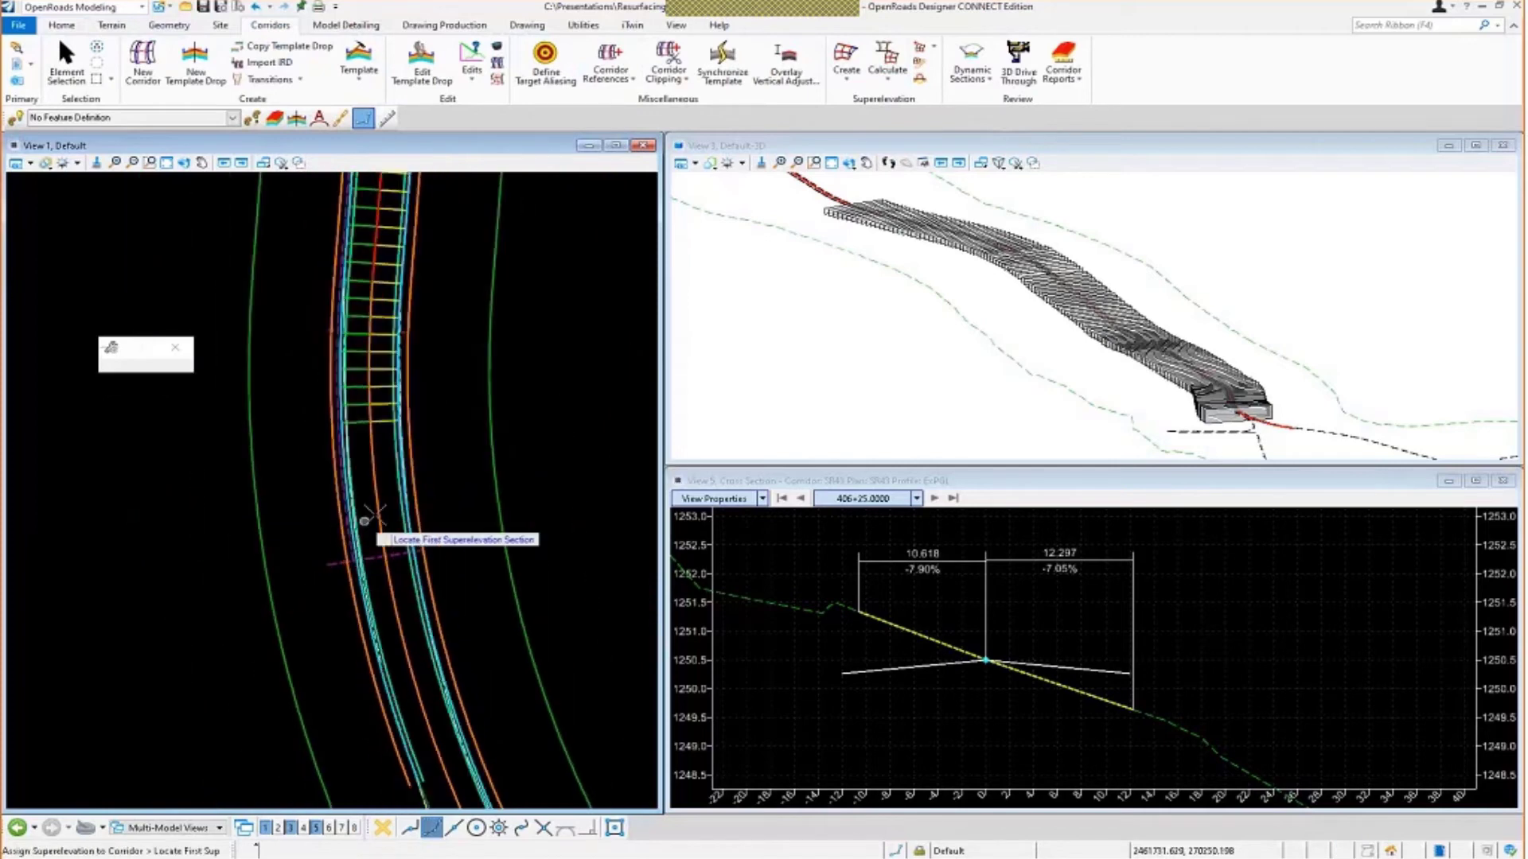
{"action": "scroll", "coordinate": [364, 520], "scroll_direction": "down", "scroll_amount": 2}
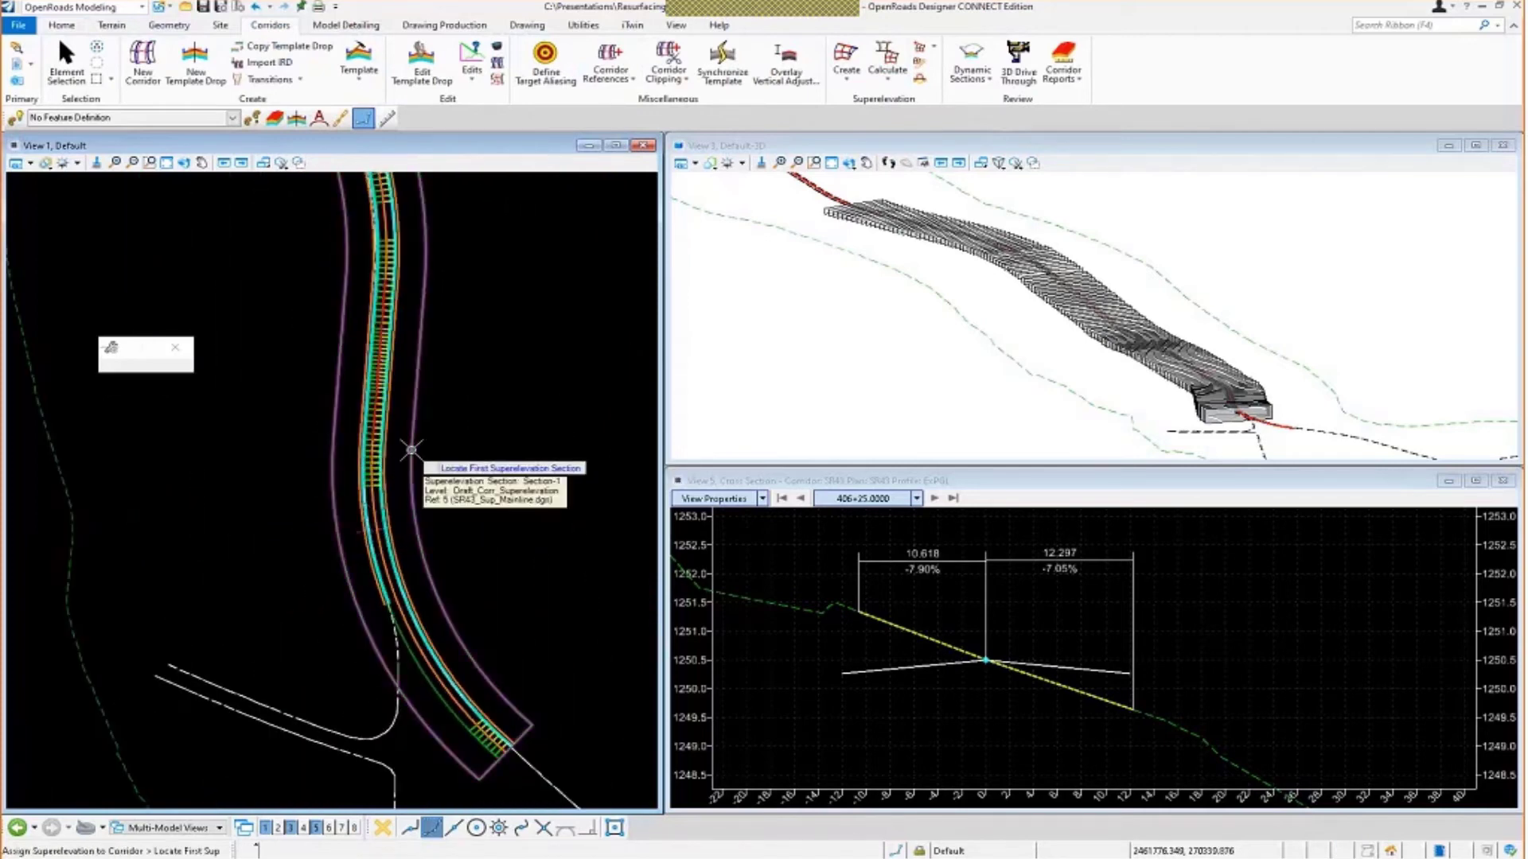
{"action": "scroll", "coordinate": [410, 452], "scroll_direction": "up", "scroll_amount": 3}
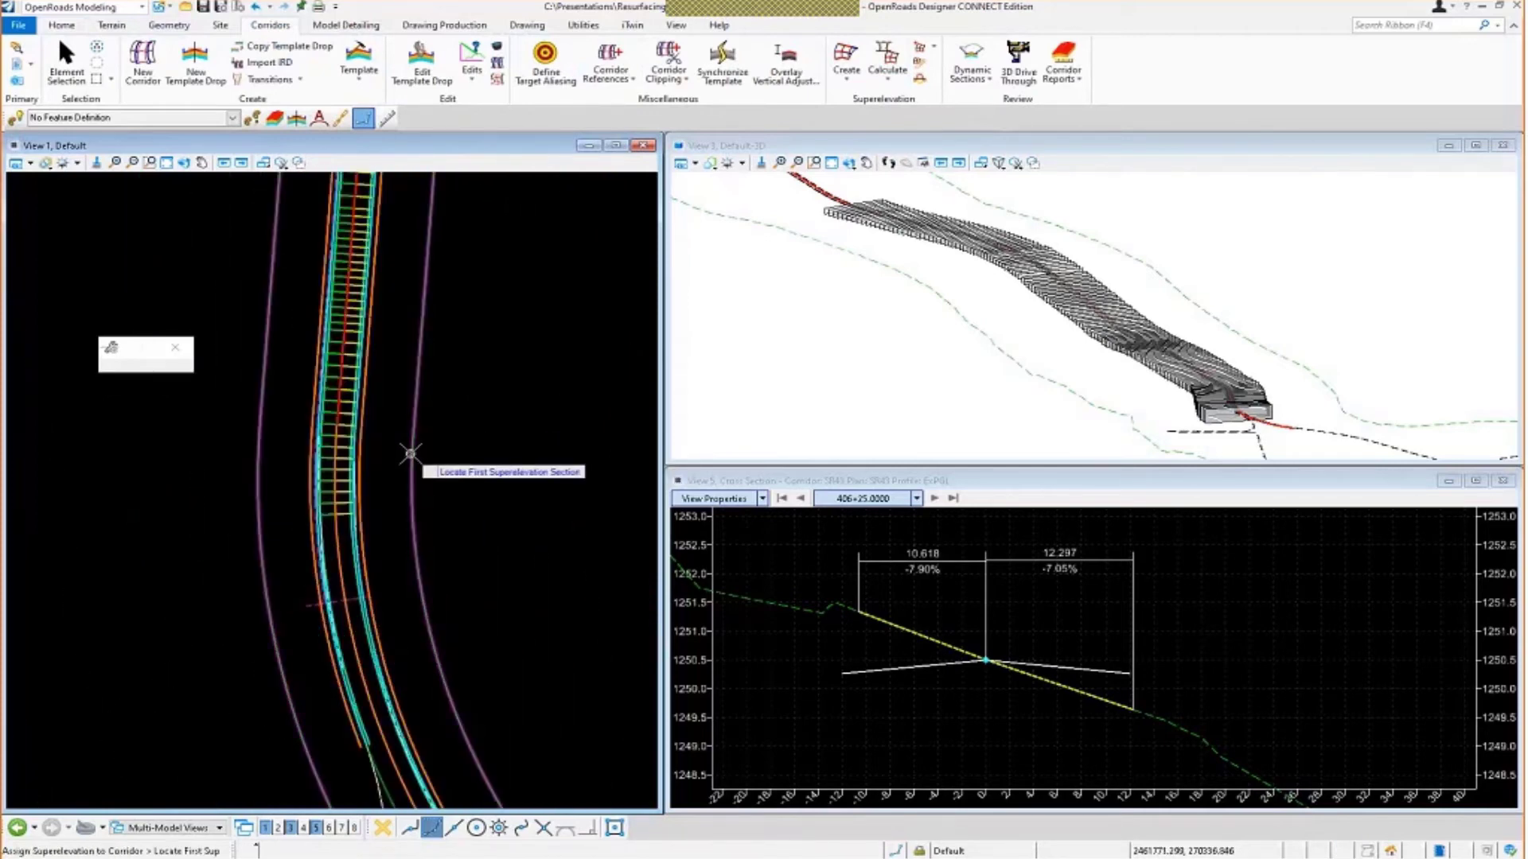
{"action": "left_click", "coordinate": [409, 454]}
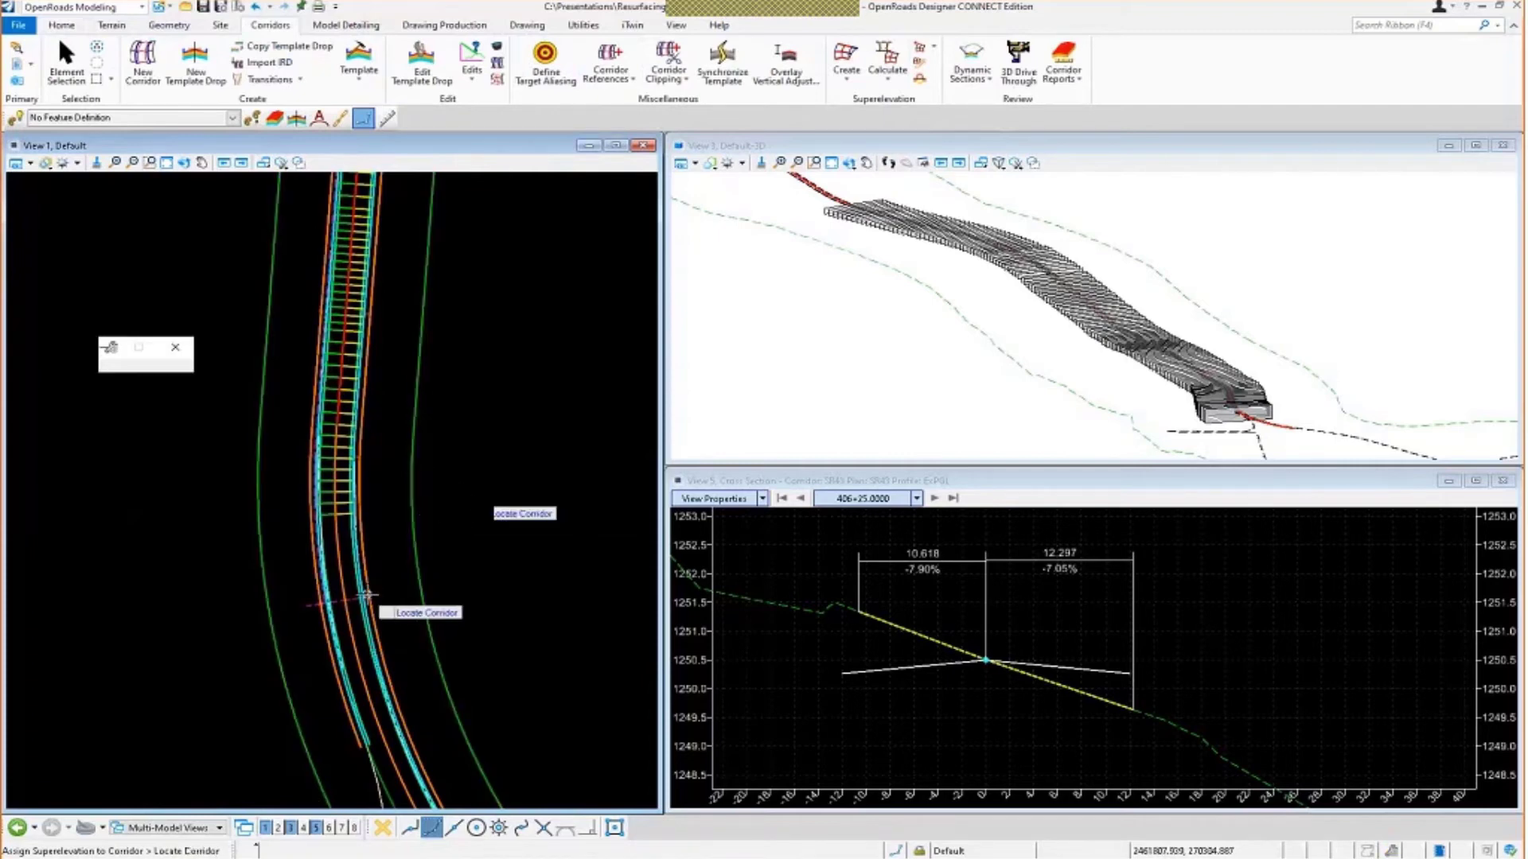
{"action": "scroll", "coordinate": [362, 597], "scroll_direction": "up", "scroll_amount": 3}
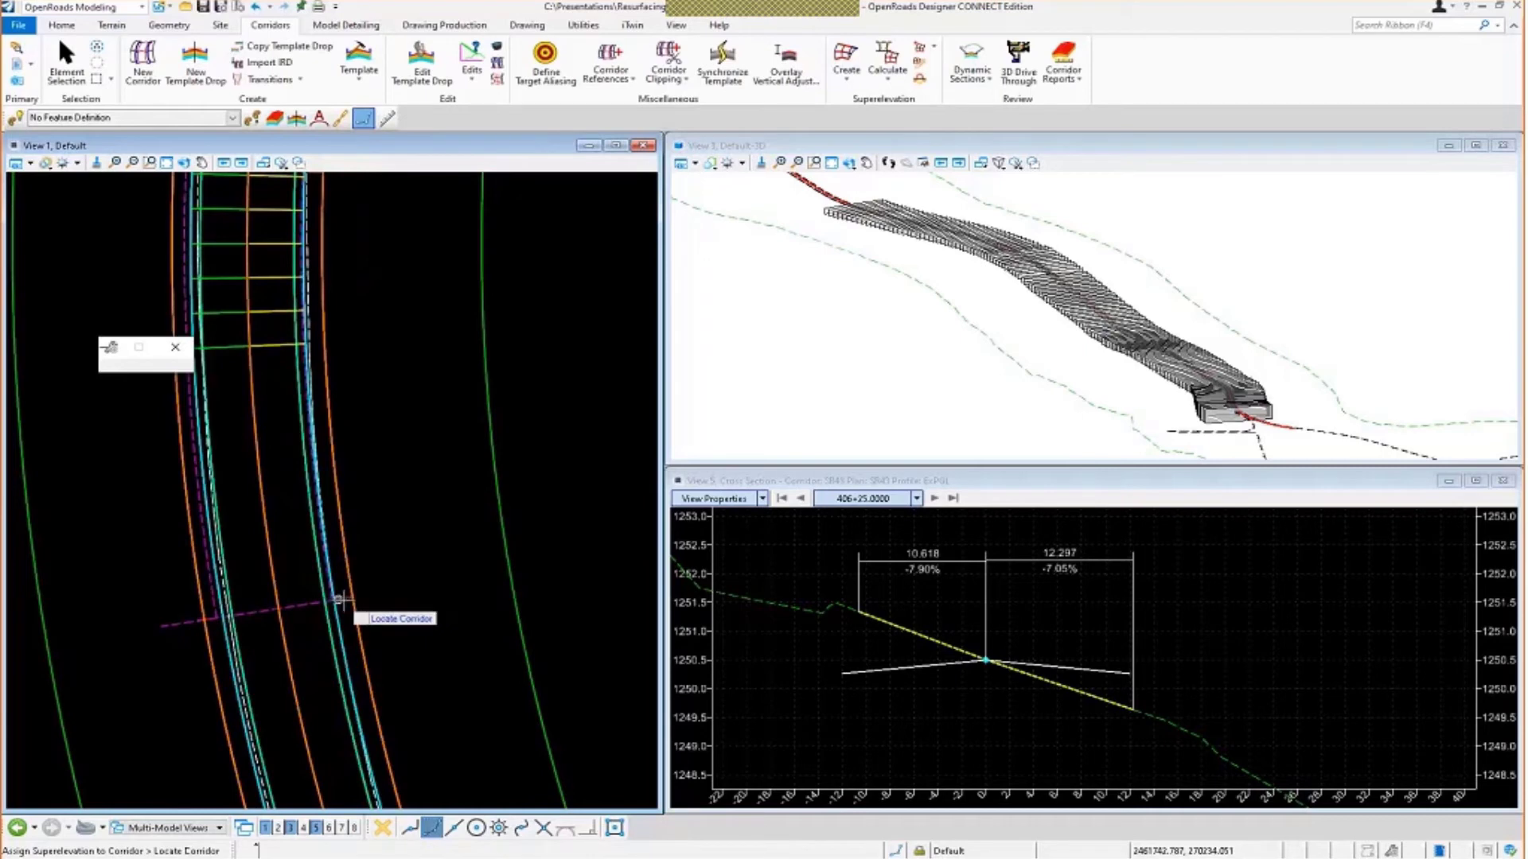
{"action": "left_click", "coordinate": [340, 598]}
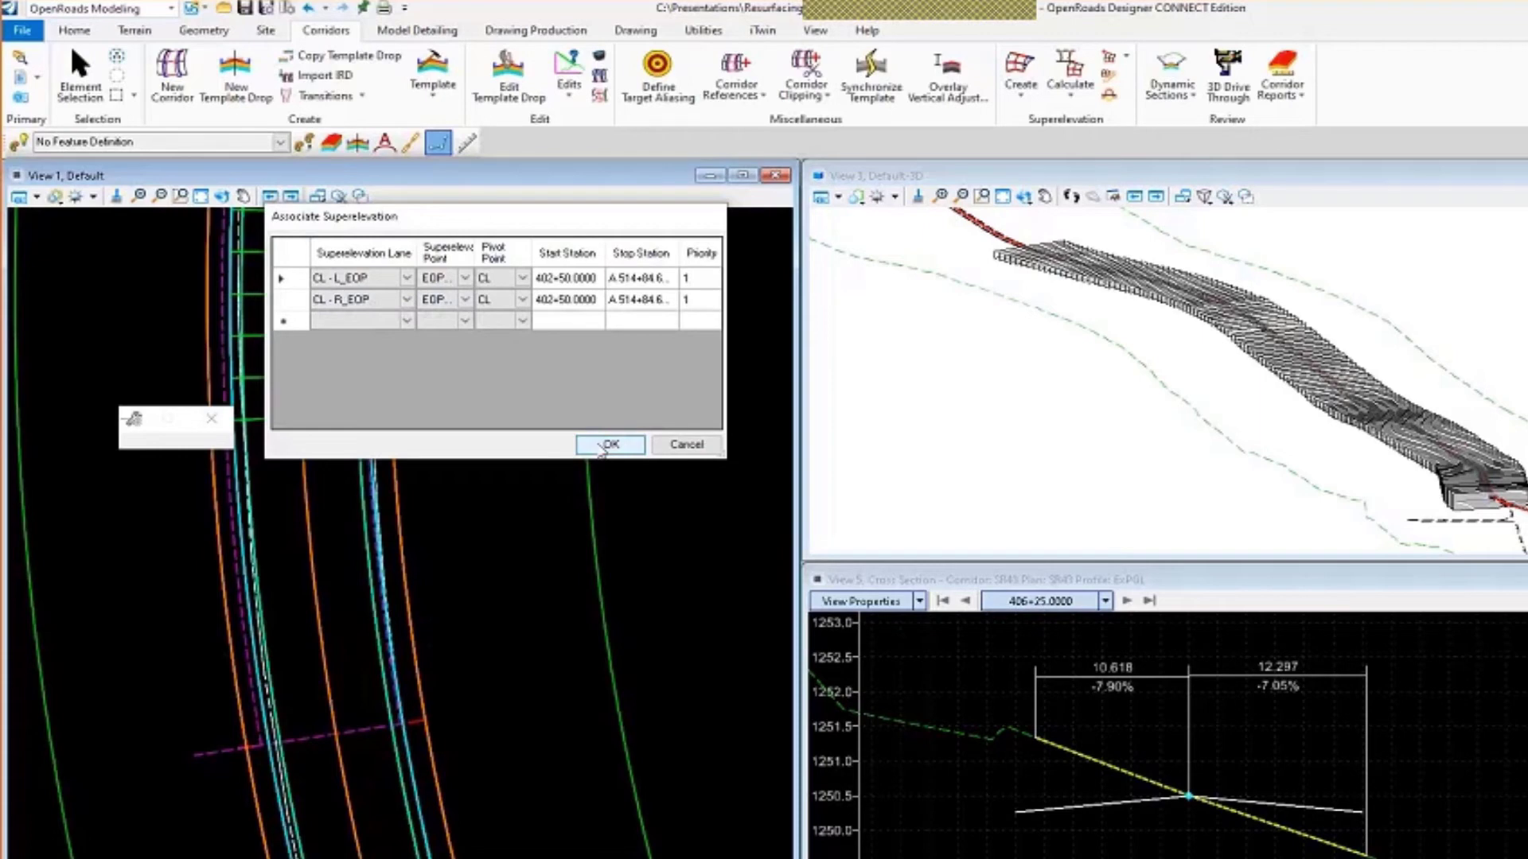
{"action": "left_click", "coordinate": [606, 444]}
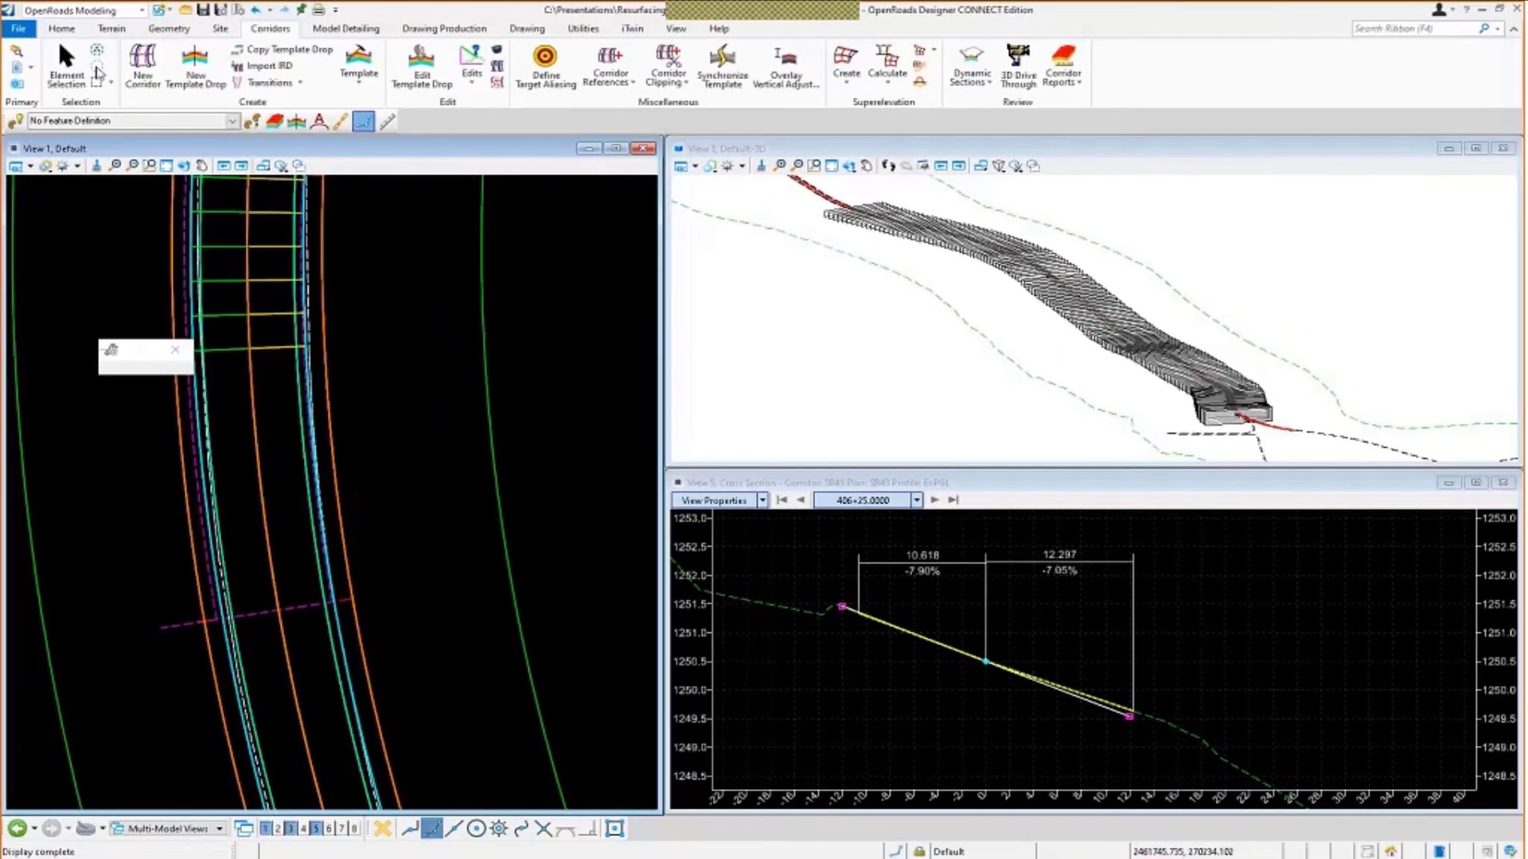
{"action": "left_click", "coordinate": [70, 68]}
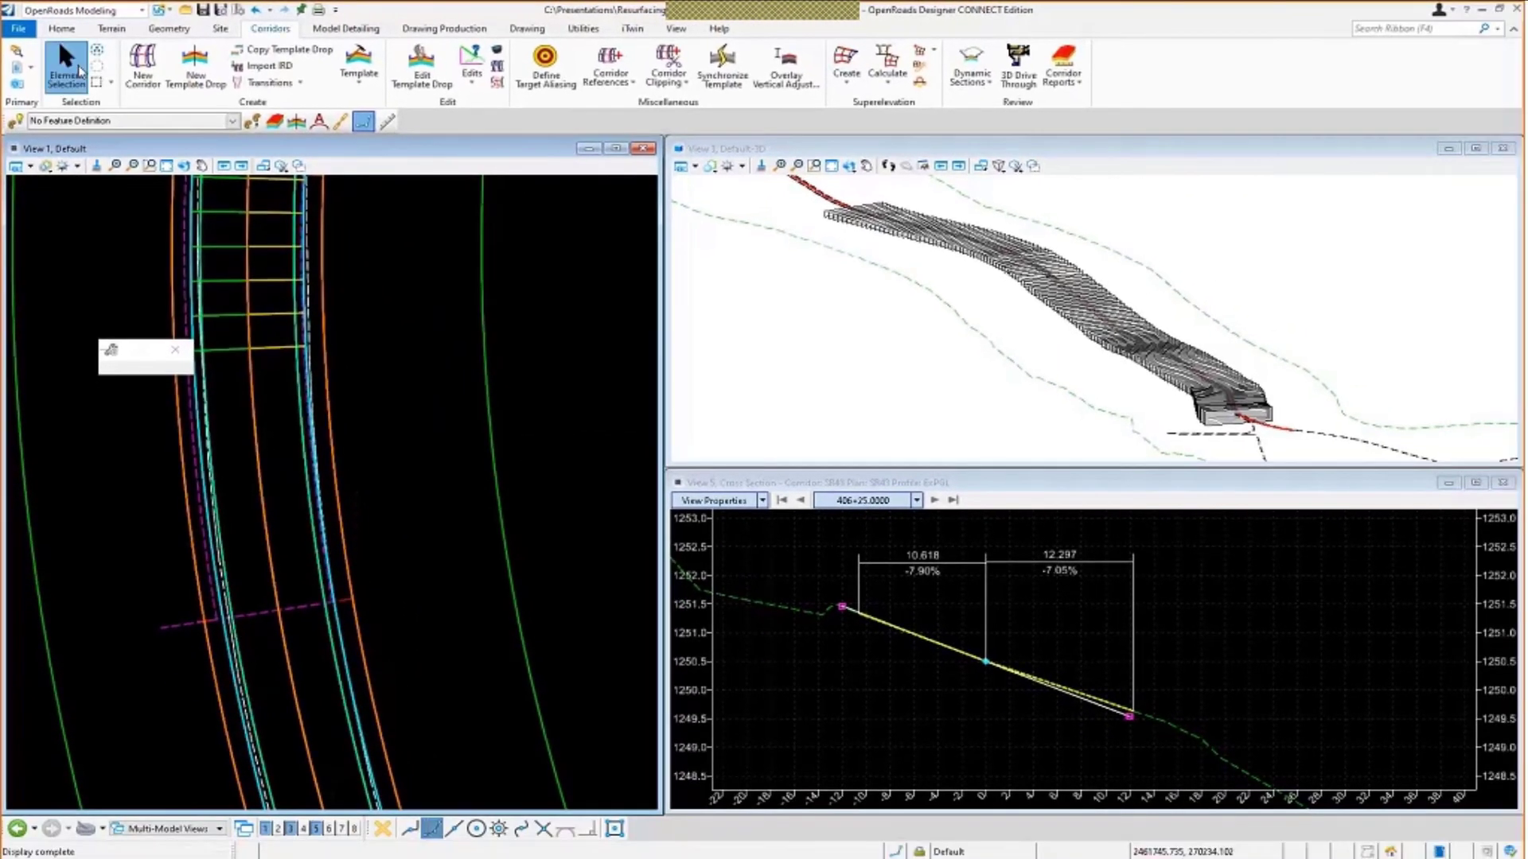
Place a horizontal temporary dimension from the left design pavement edge to the centerline in the 406+25 cross section.
{"action": "left_click", "coordinate": [893, 669]}
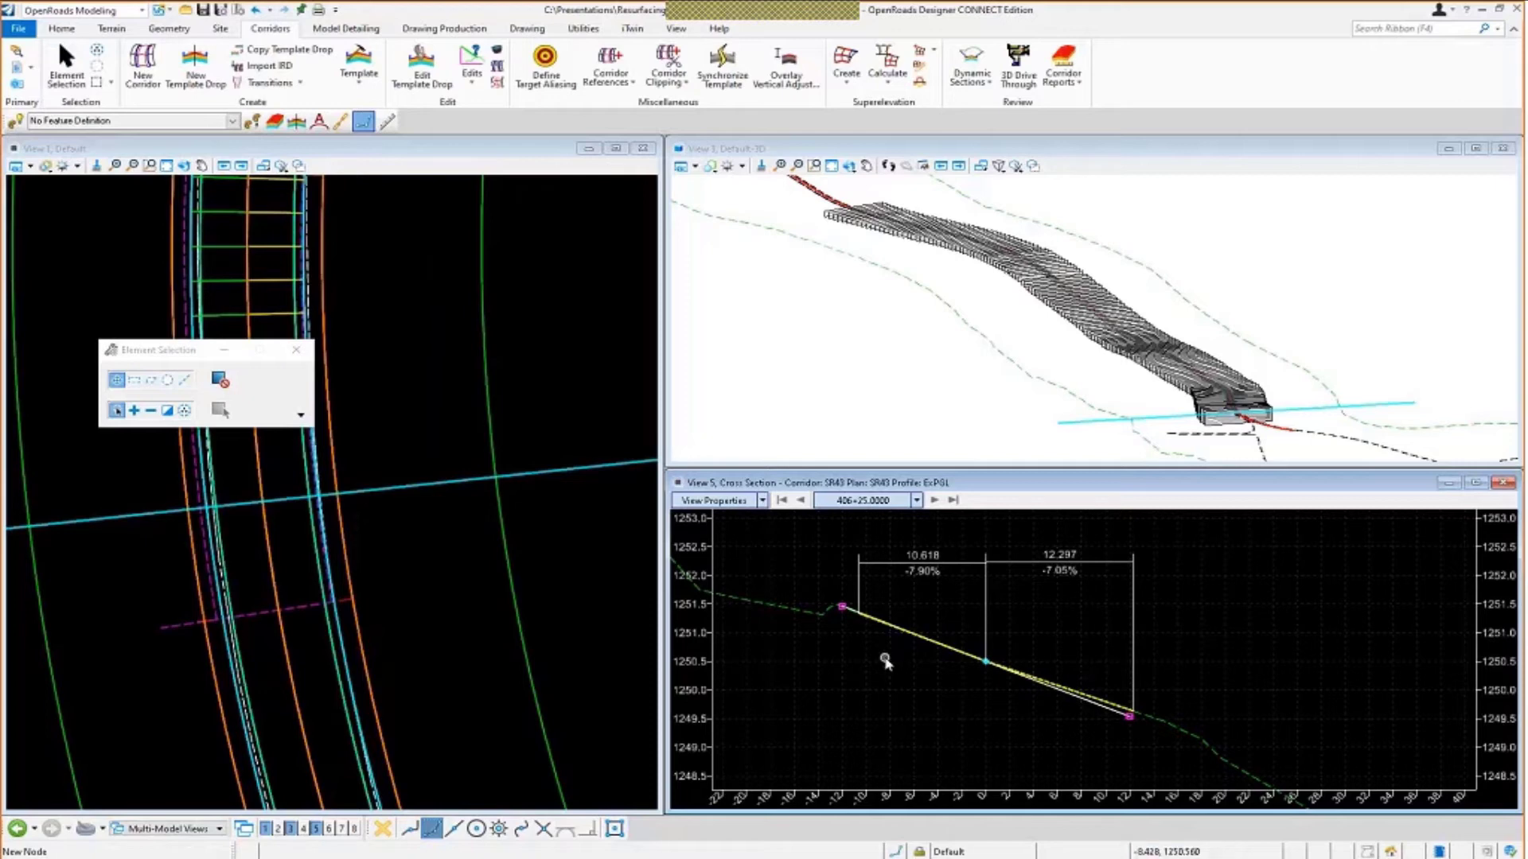
{"action": "right_click", "coordinate": [932, 671]}
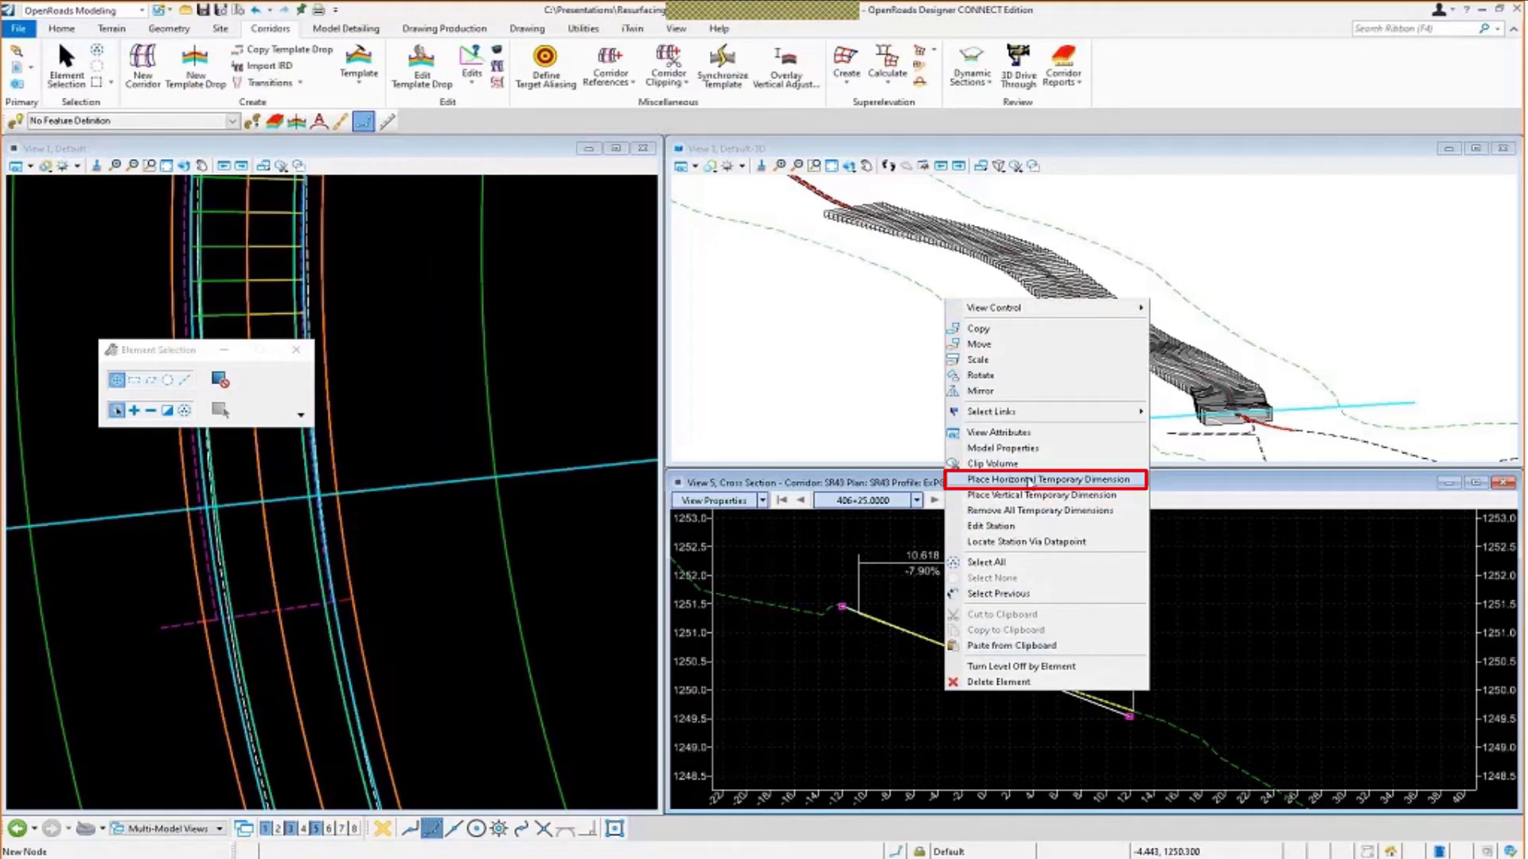
{"action": "left_click", "coordinate": [1030, 480]}
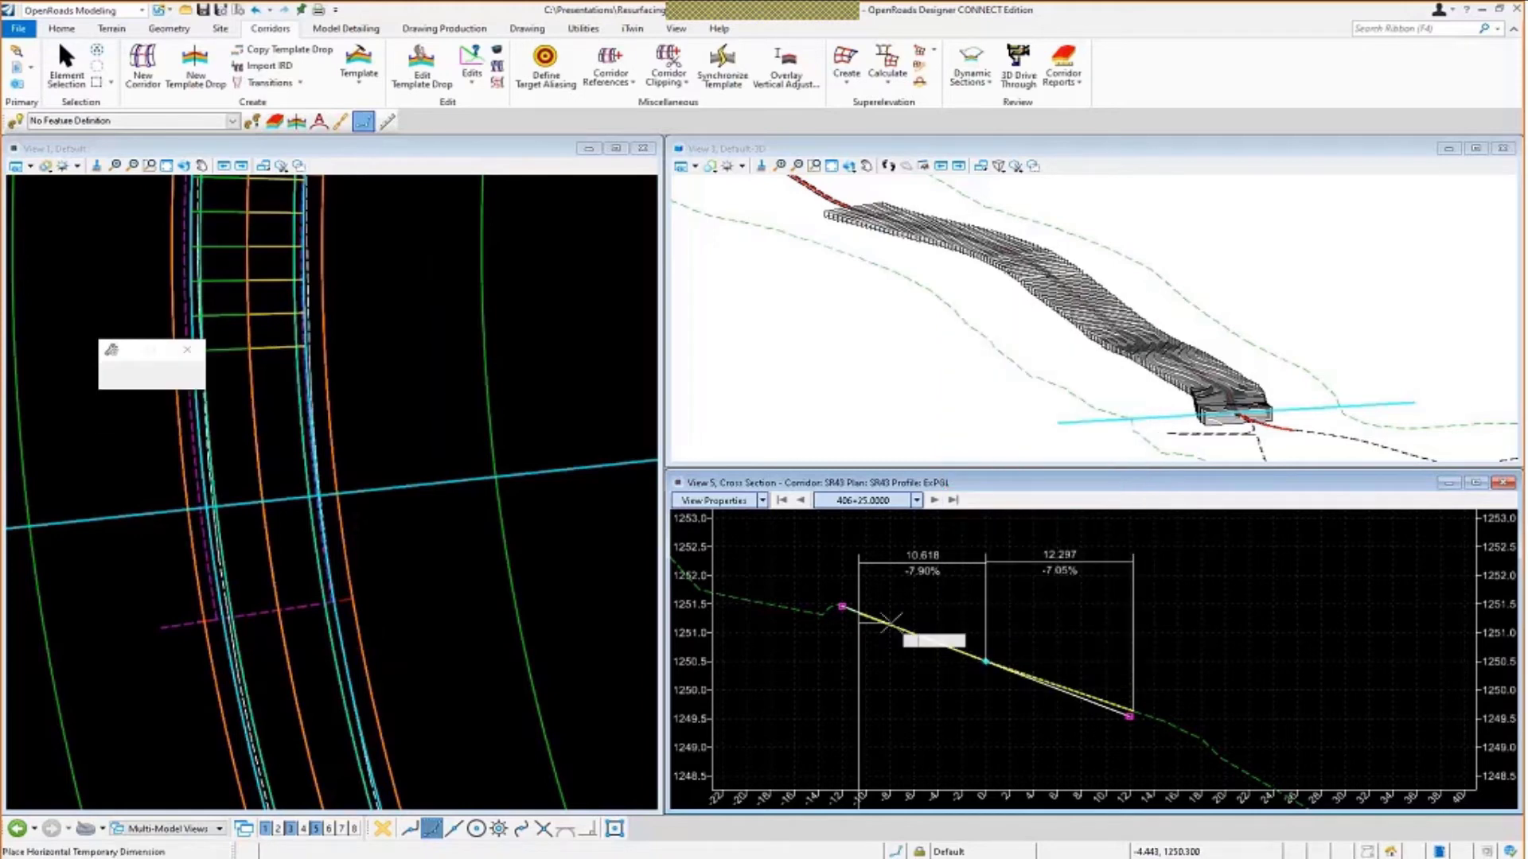
{"action": "left_click", "coordinate": [842, 606]}
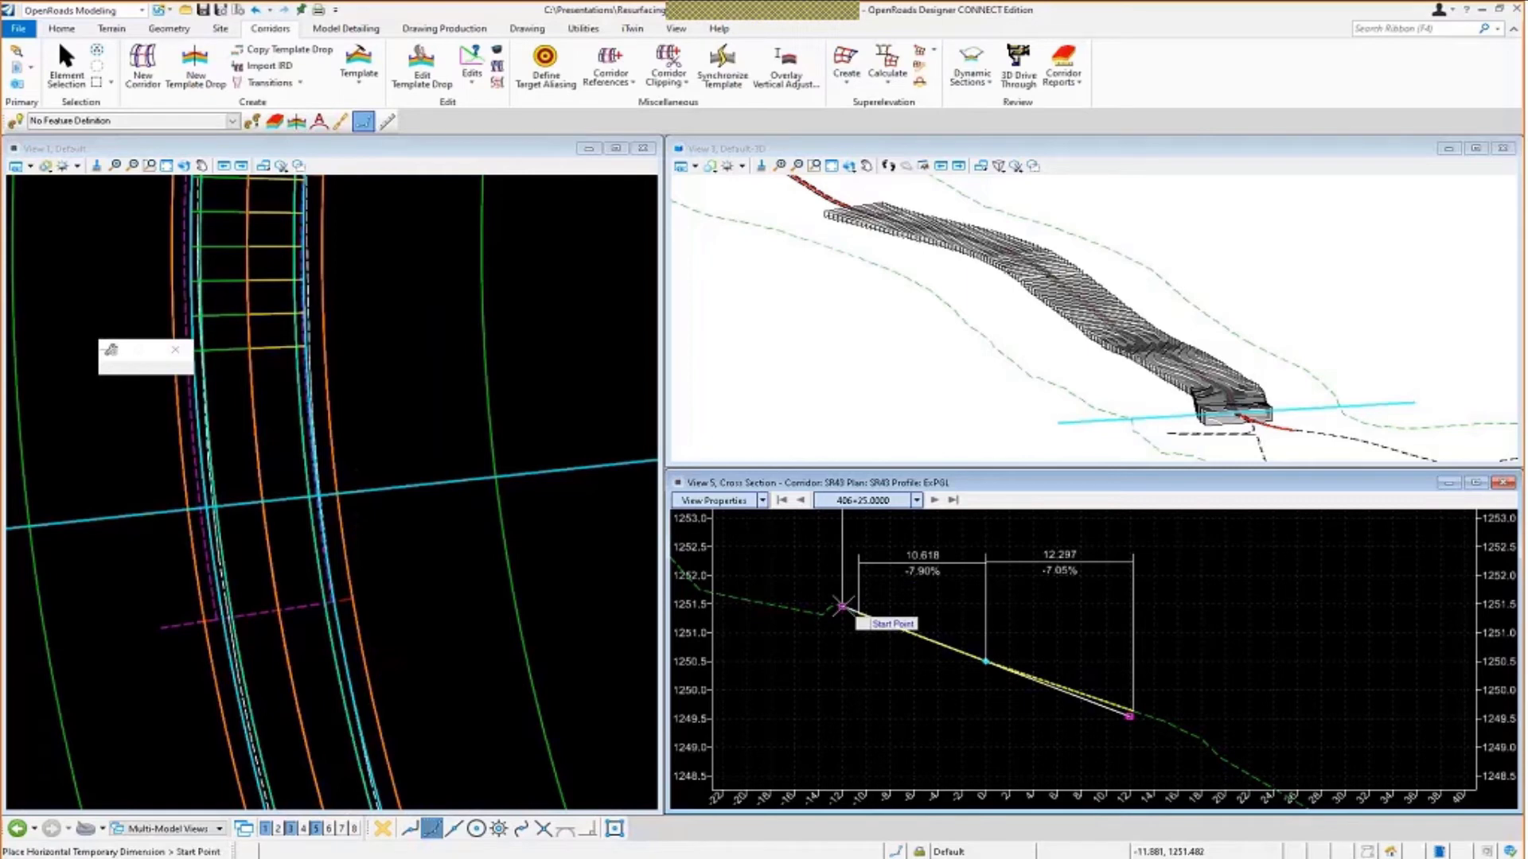
{"action": "left_click", "coordinate": [985, 661]}
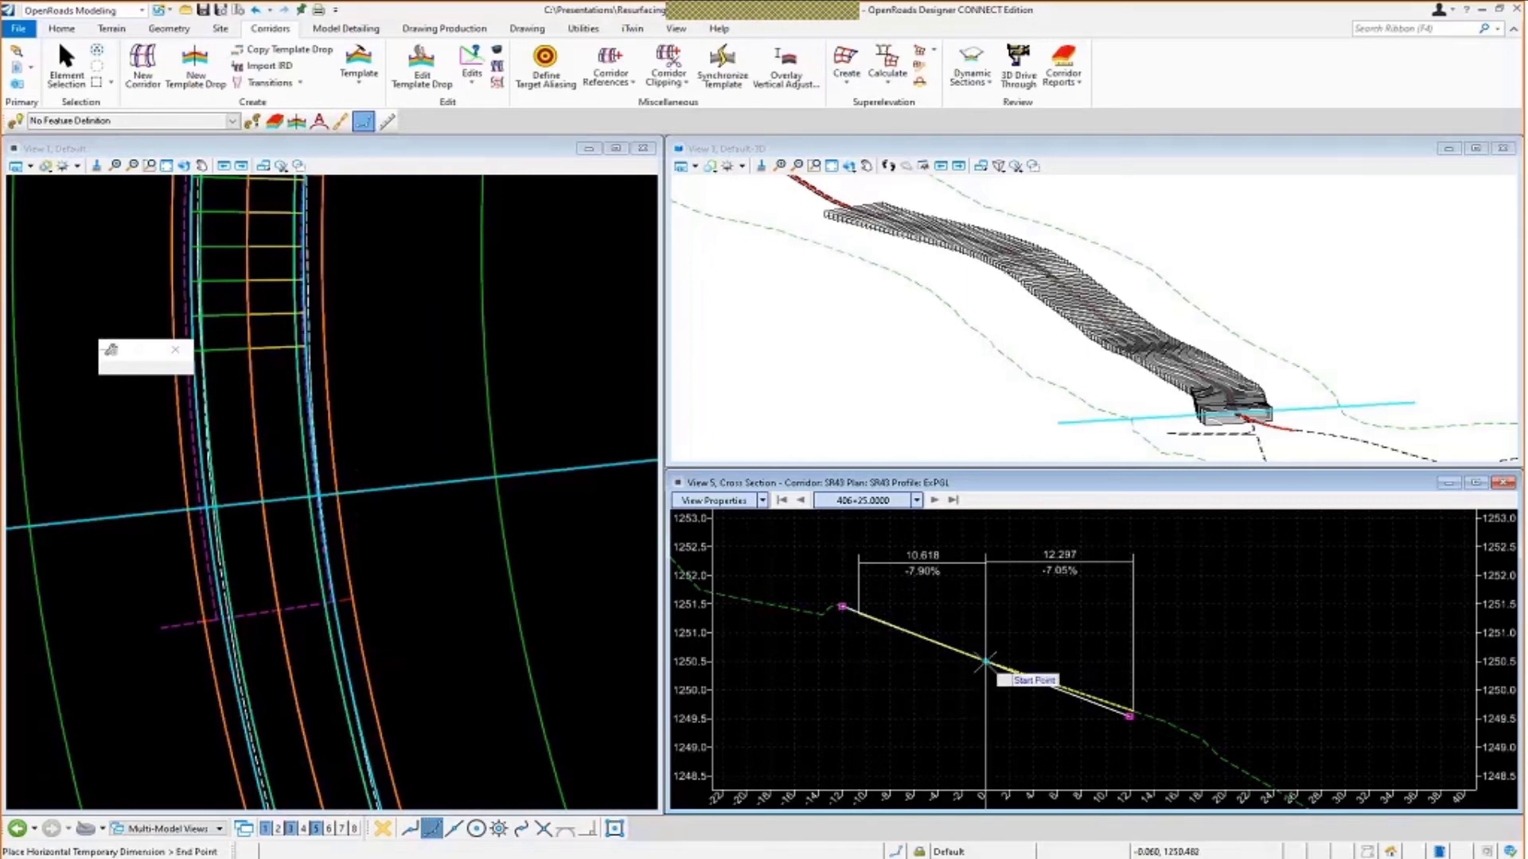
{"action": "left_click", "coordinate": [841, 607]}
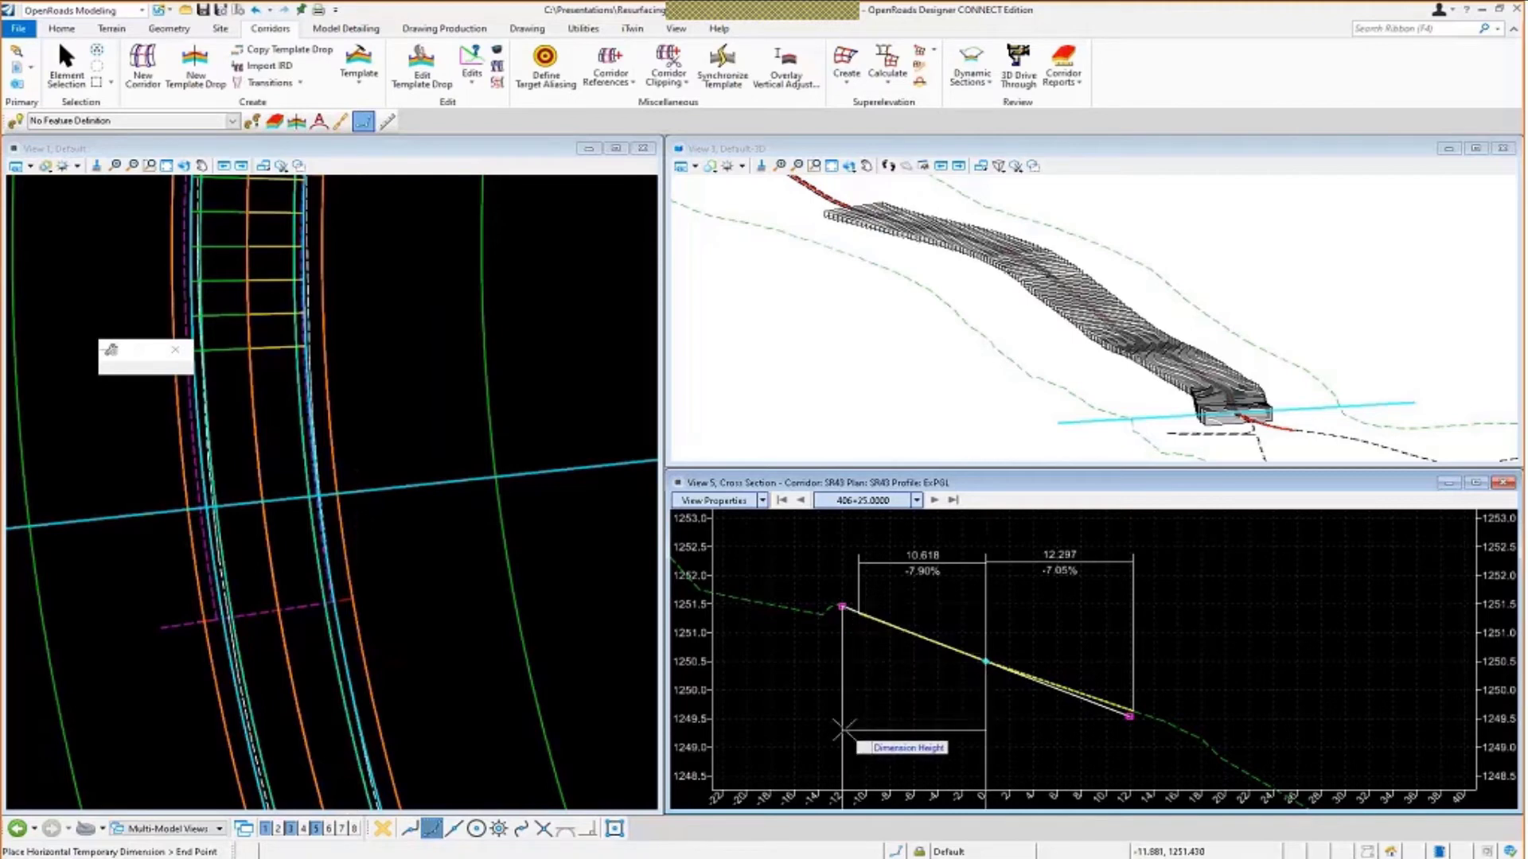
{"action": "left_click", "coordinate": [935, 752]}
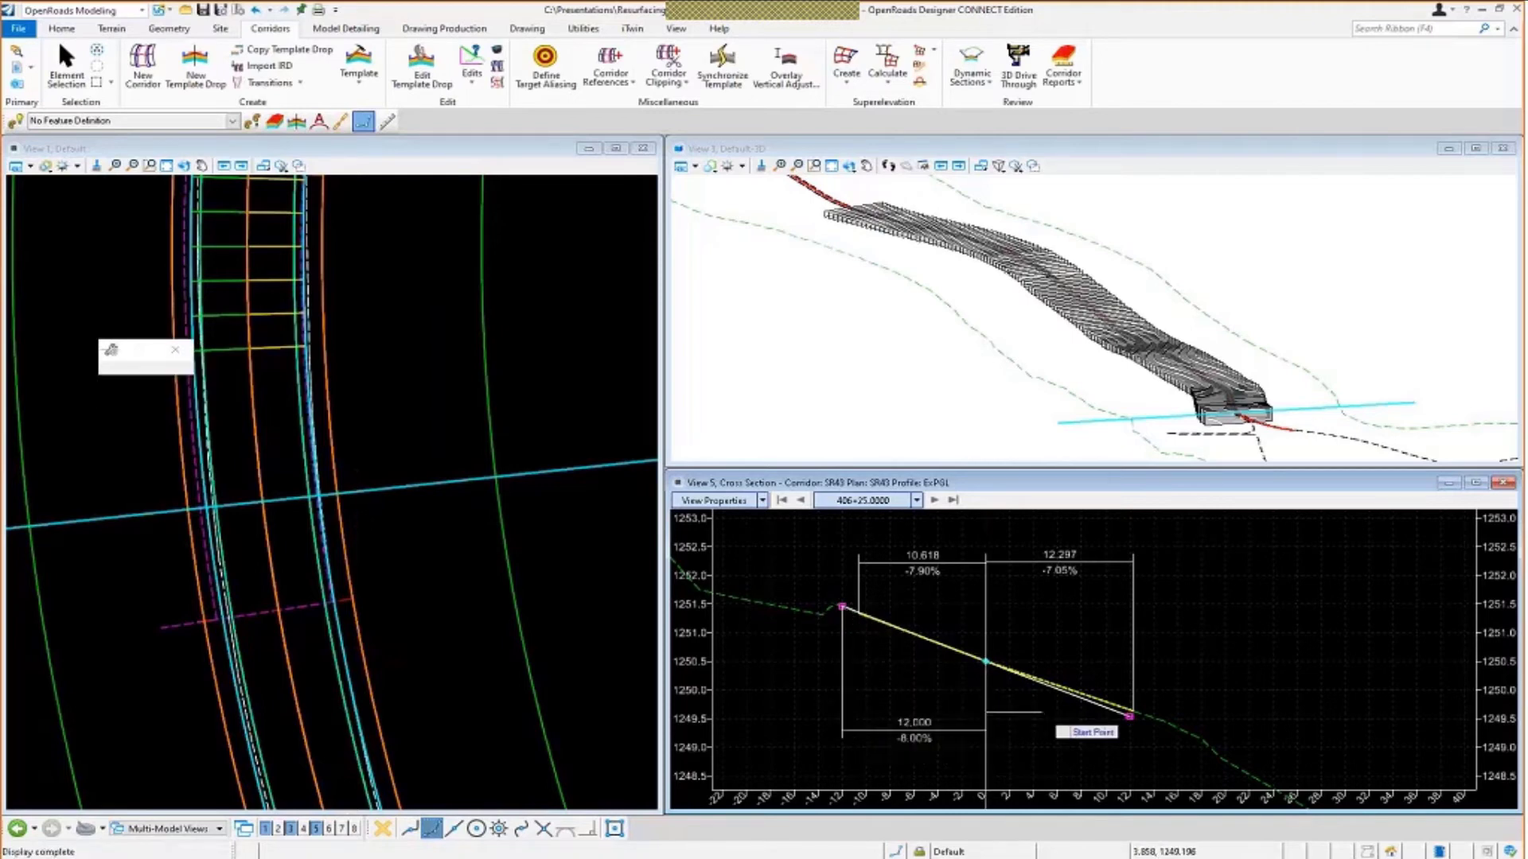
Place a horizontal temporary dimension from the centerline to the right design pavement edge, below the section line.
{"action": "left_click", "coordinate": [986, 662]}
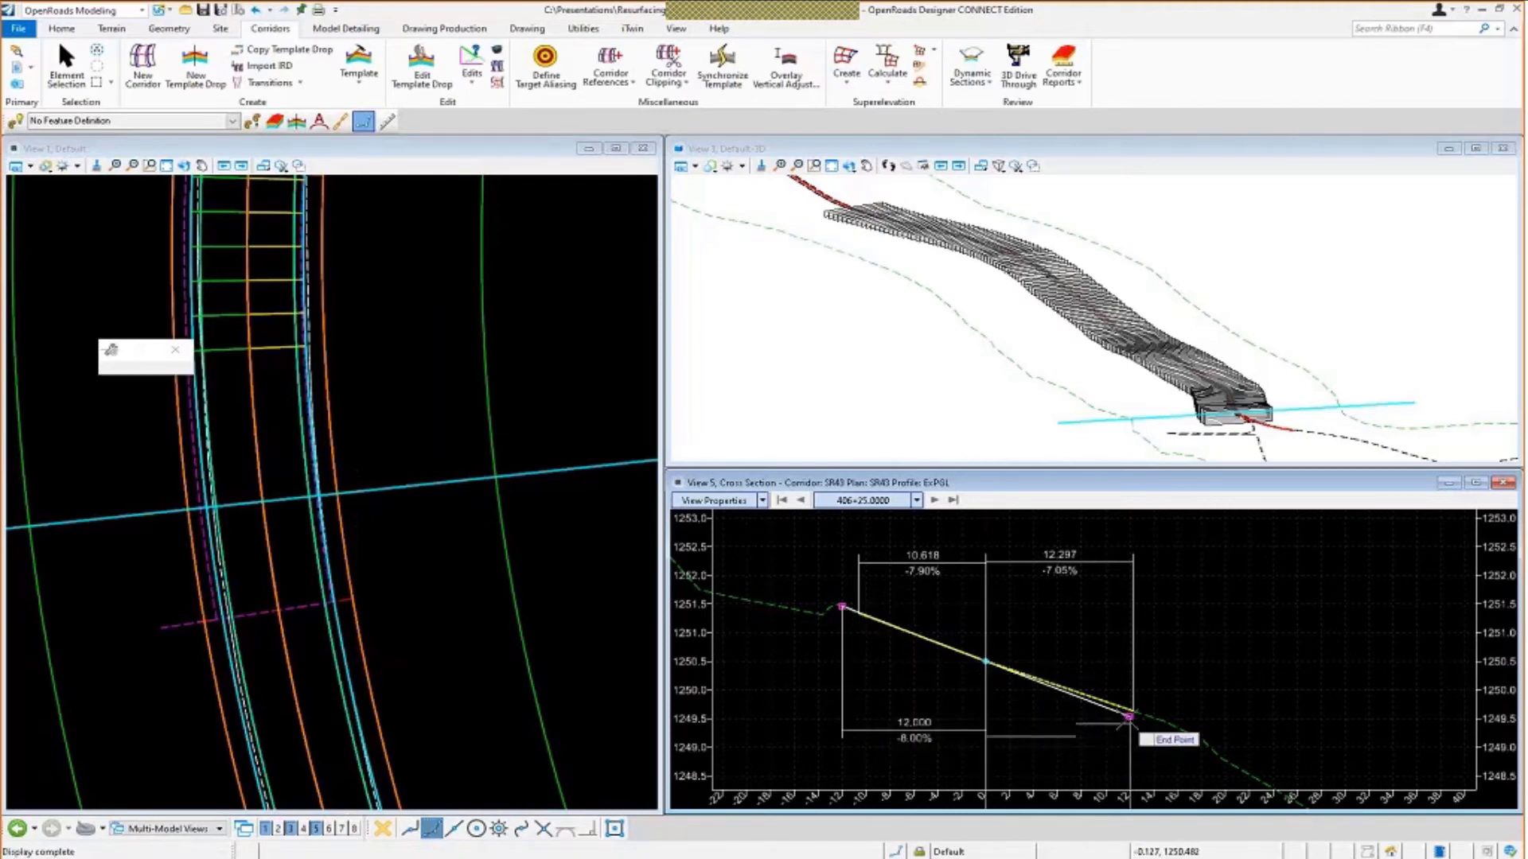
{"action": "left_click", "coordinate": [1128, 716]}
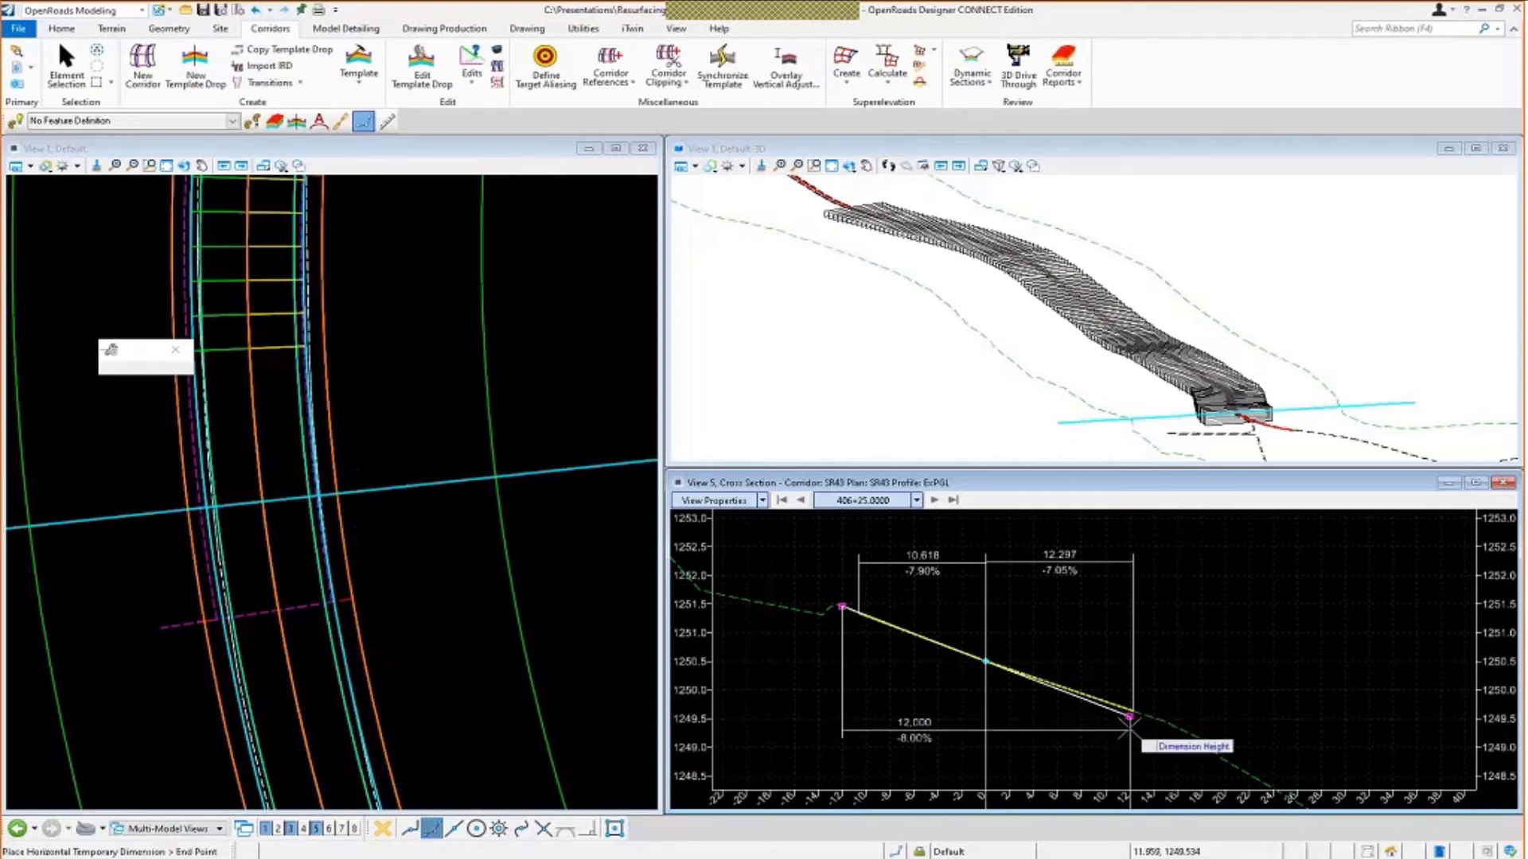
{"action": "left_click", "coordinate": [1136, 746]}
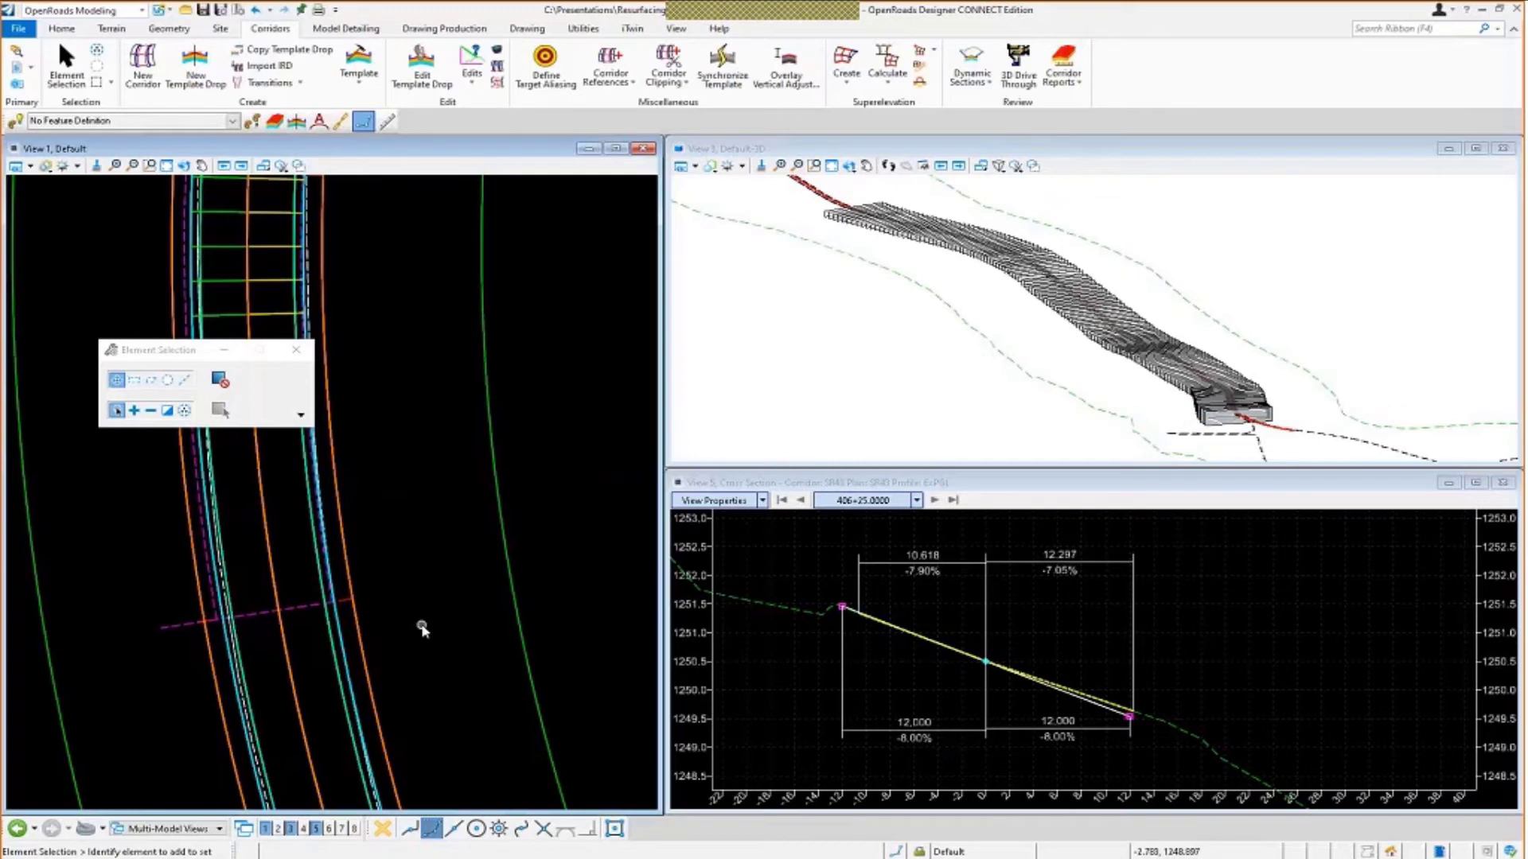
Generate the template drop report for the SR43 corridor and move the Element Selection dialog clear of the report browser.
{"action": "scroll", "coordinate": [355, 613], "scroll_direction": "up", "scroll_amount": 3}
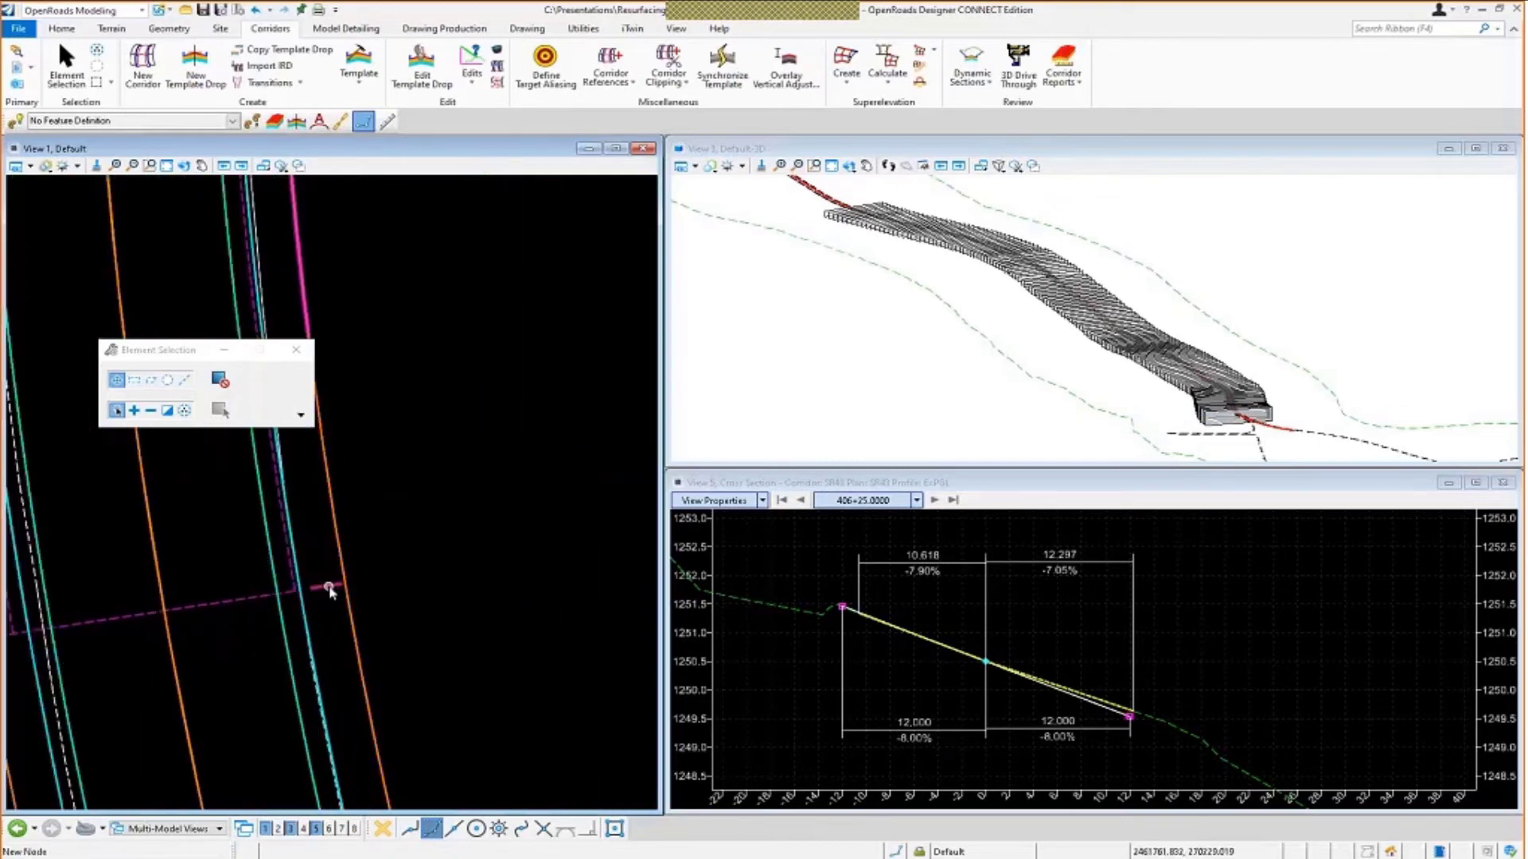
{"action": "left_click", "coordinate": [330, 591]}
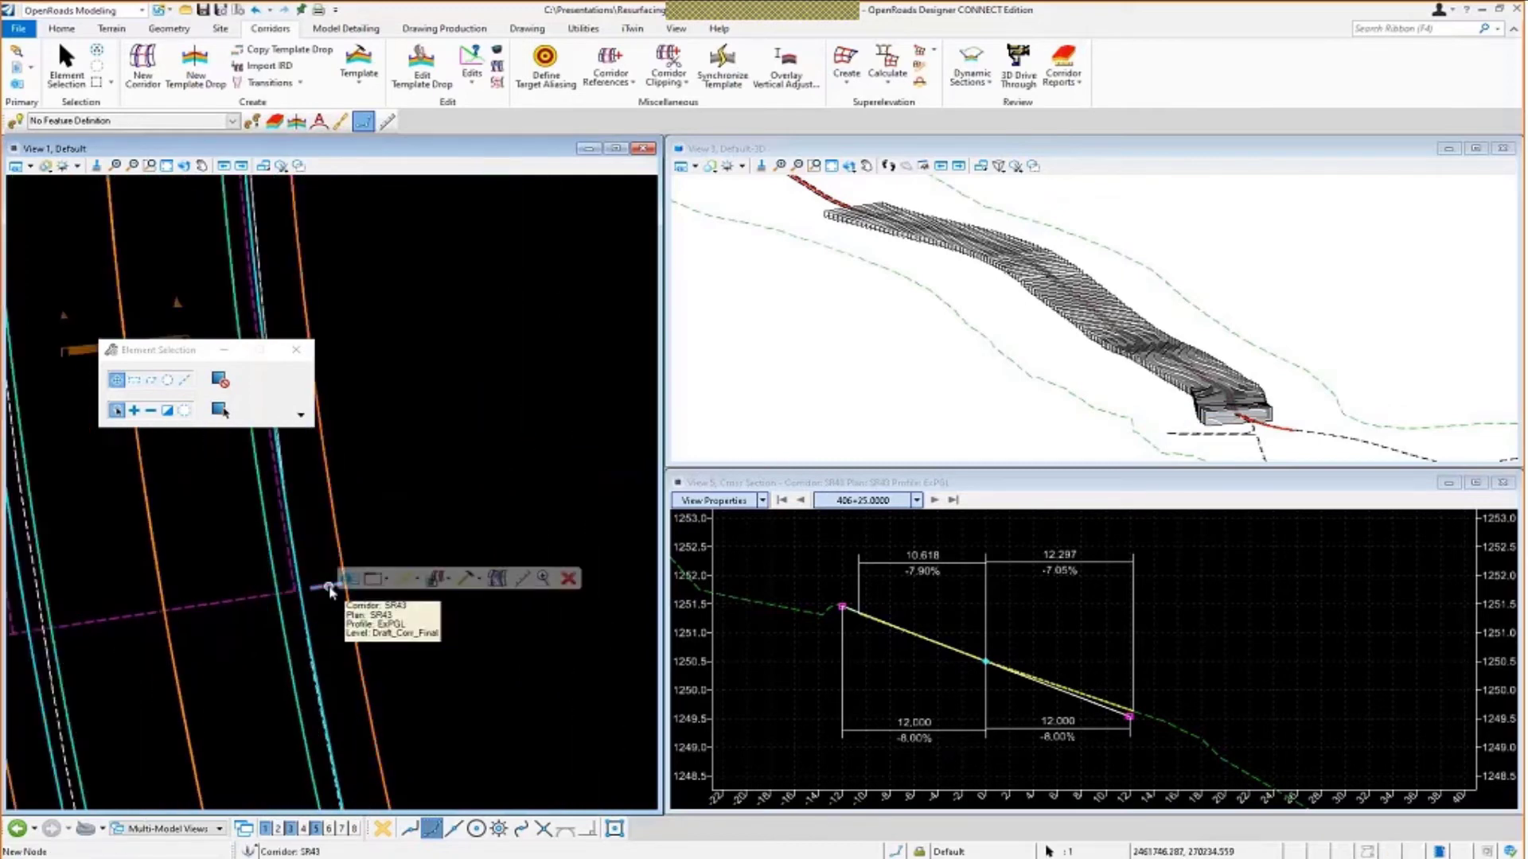
{"action": "left_click", "coordinate": [404, 578]}
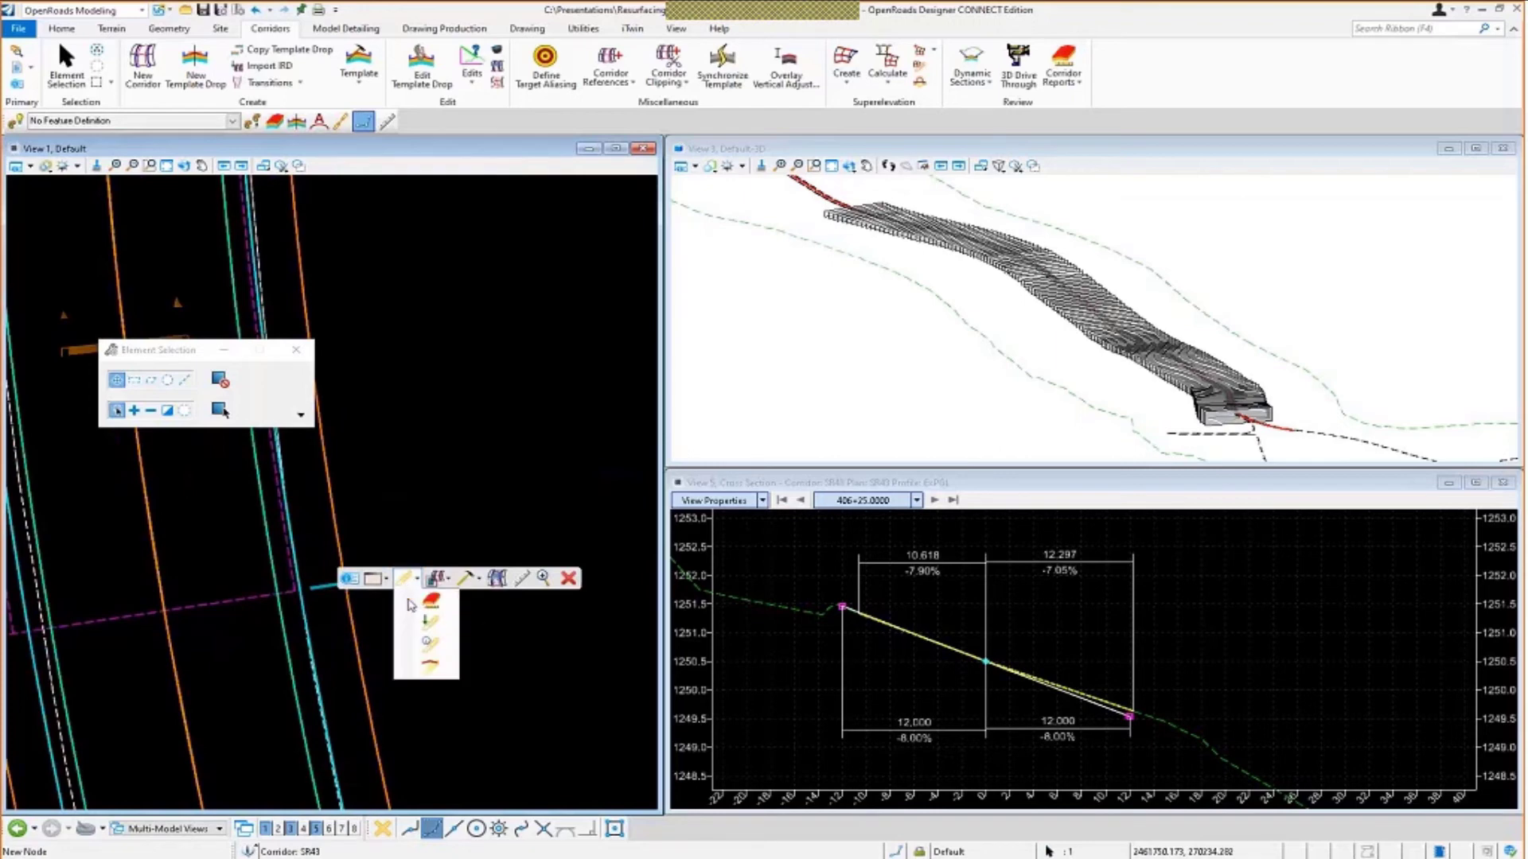
{"action": "left_click", "coordinate": [429, 646]}
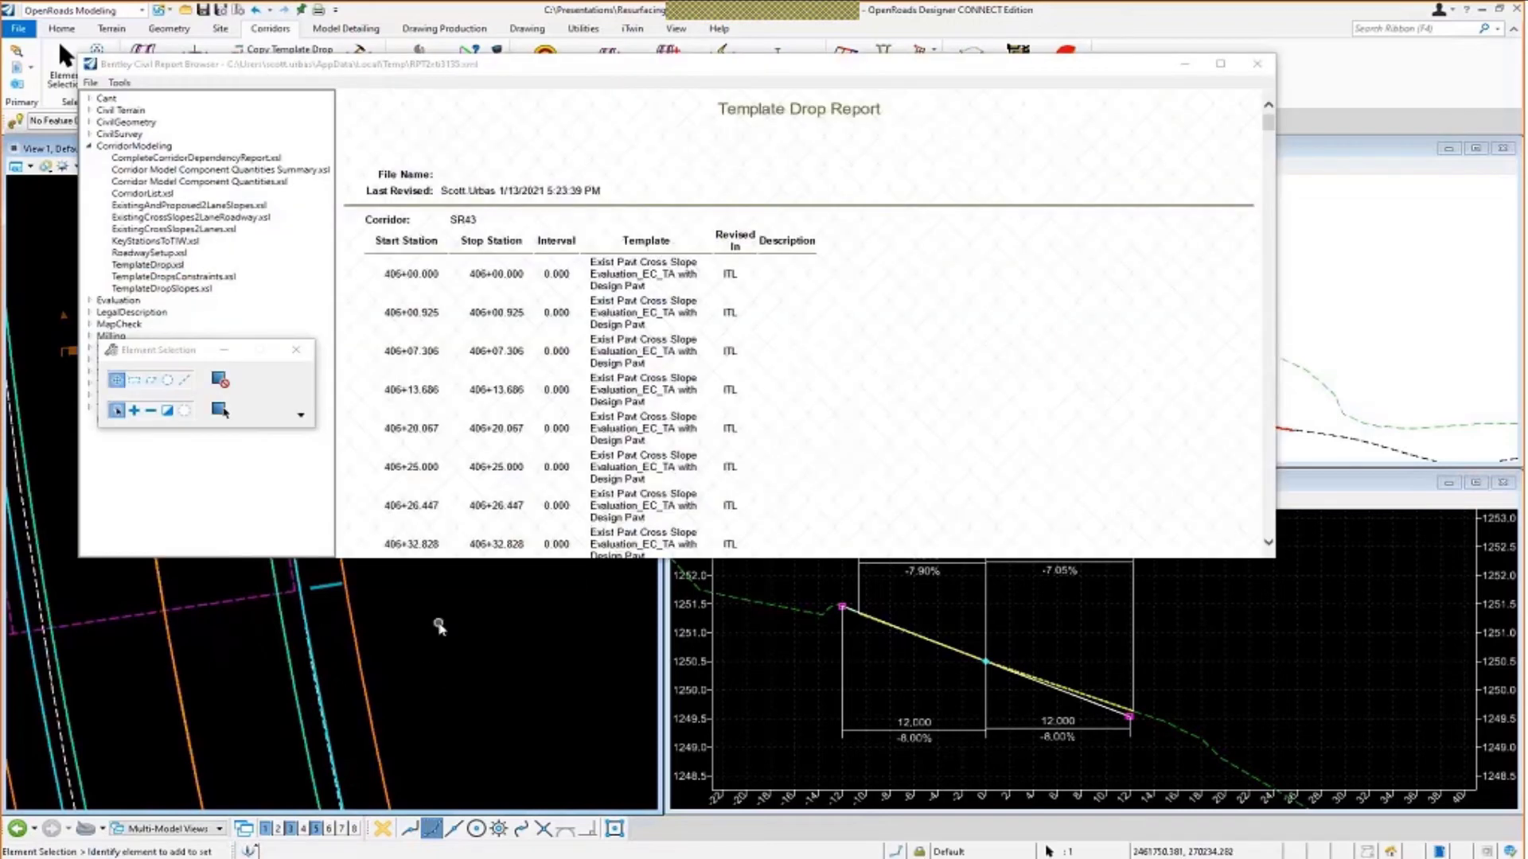
{"action": "left_click", "coordinate": [167, 356]}
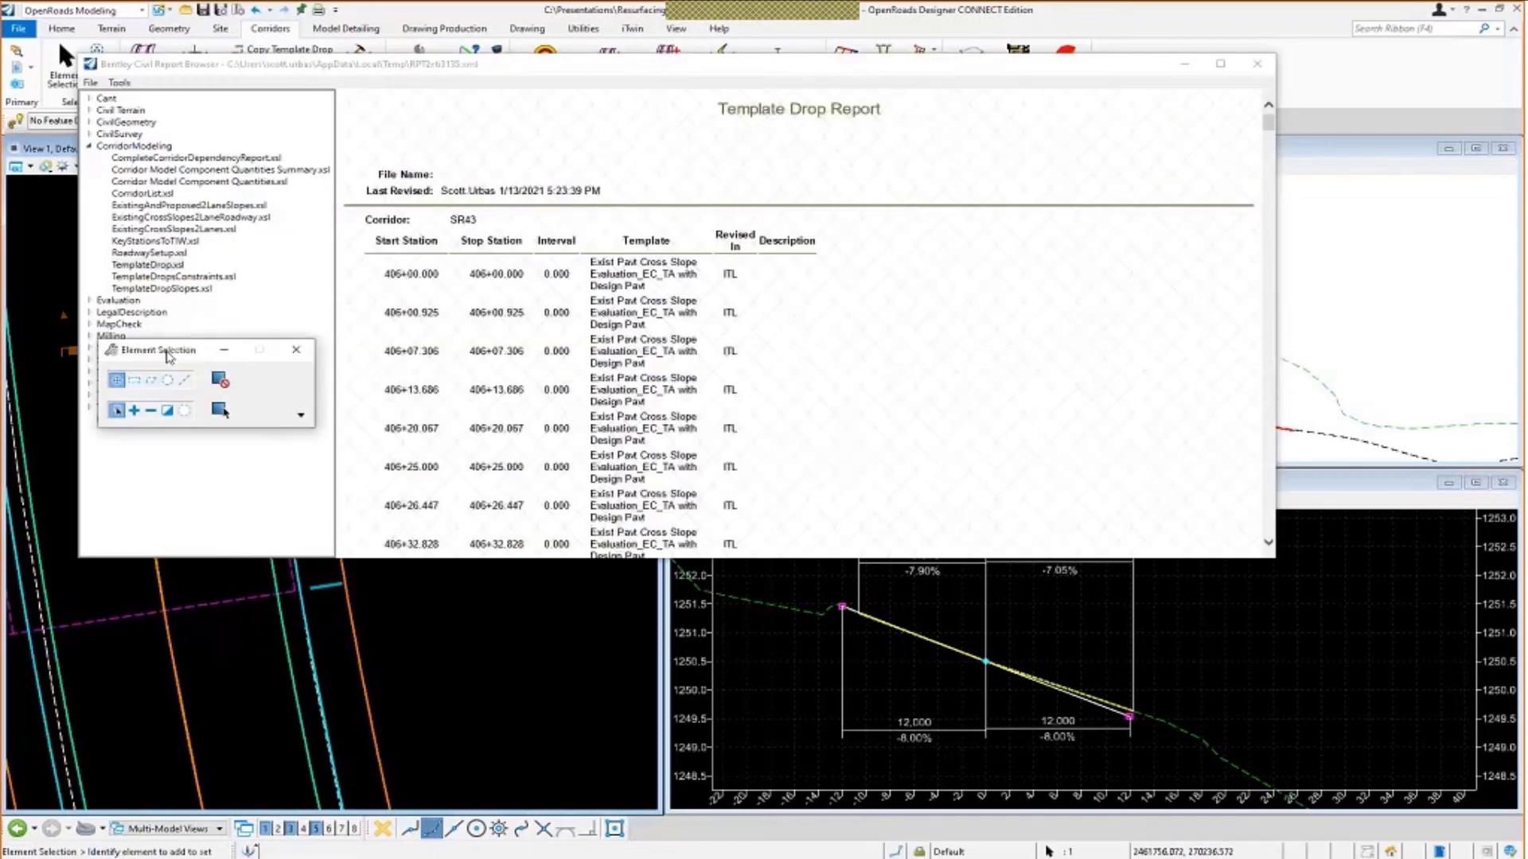
{"action": "left_click_drag", "start_coordinate": [168, 356], "coordinate": [187, 596]}
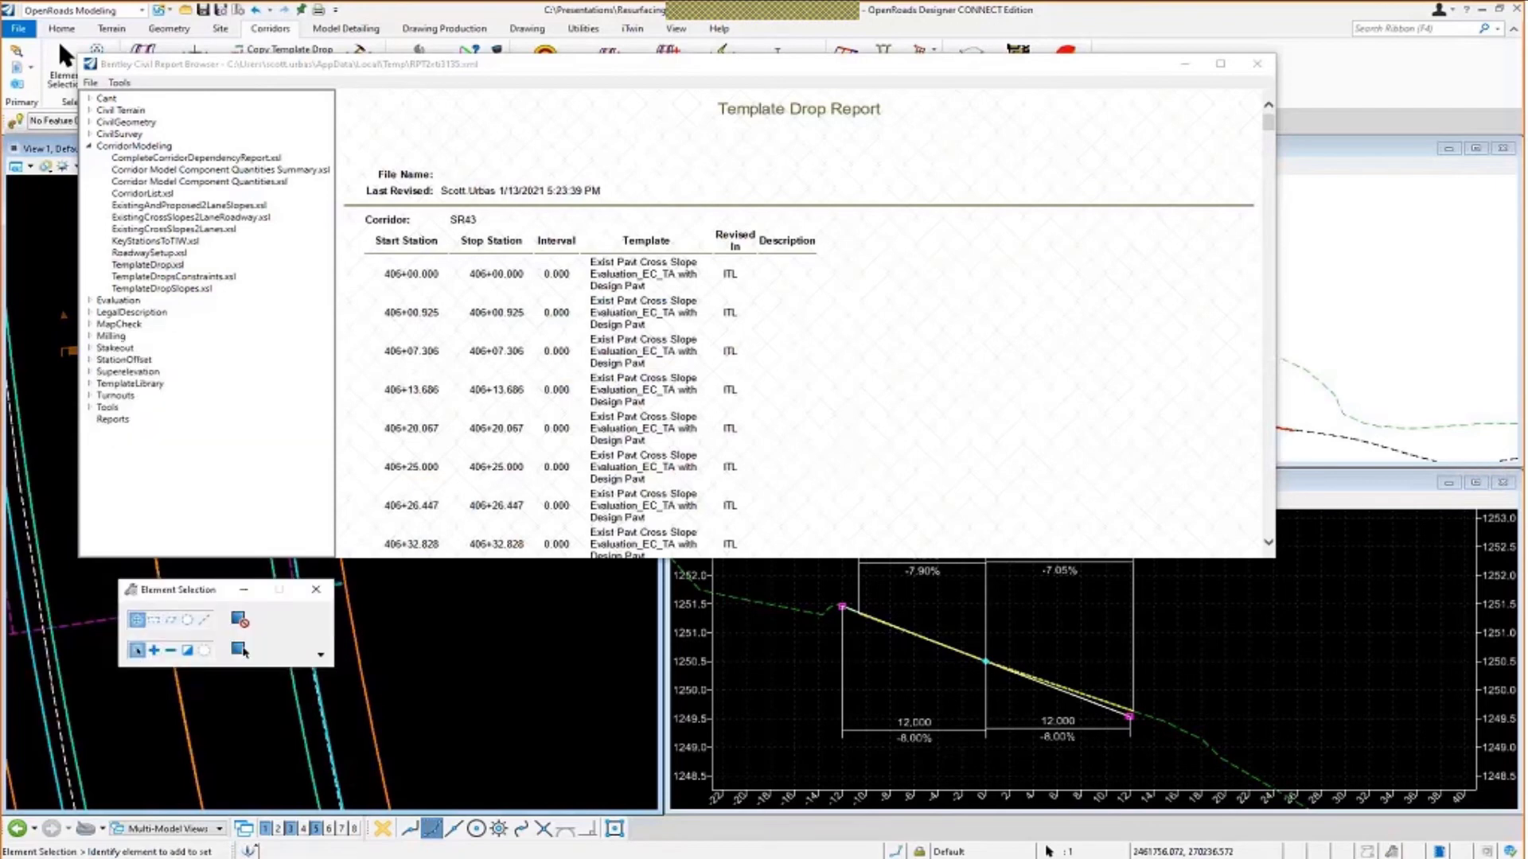
Apply the ExistingAndProposed2LaneSlopes.xsl style sheet, review the existing and design lane slopes, and reposition the report to reveal the cross section.
{"action": "left_click", "coordinate": [178, 206]}
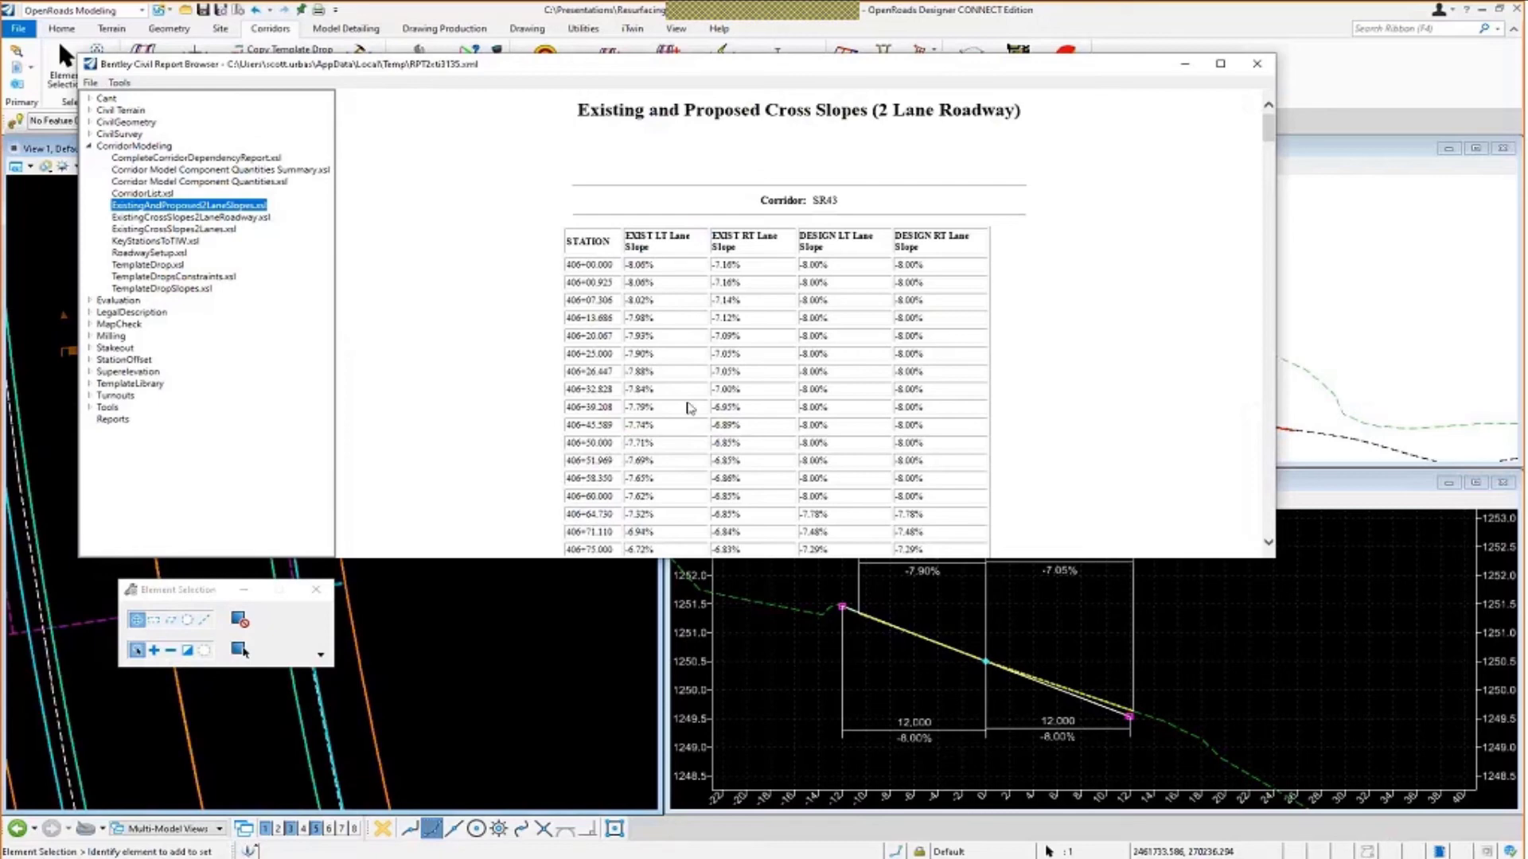
{"action": "scroll", "coordinate": [840, 402], "scroll_direction": "down", "scroll_amount": 3}
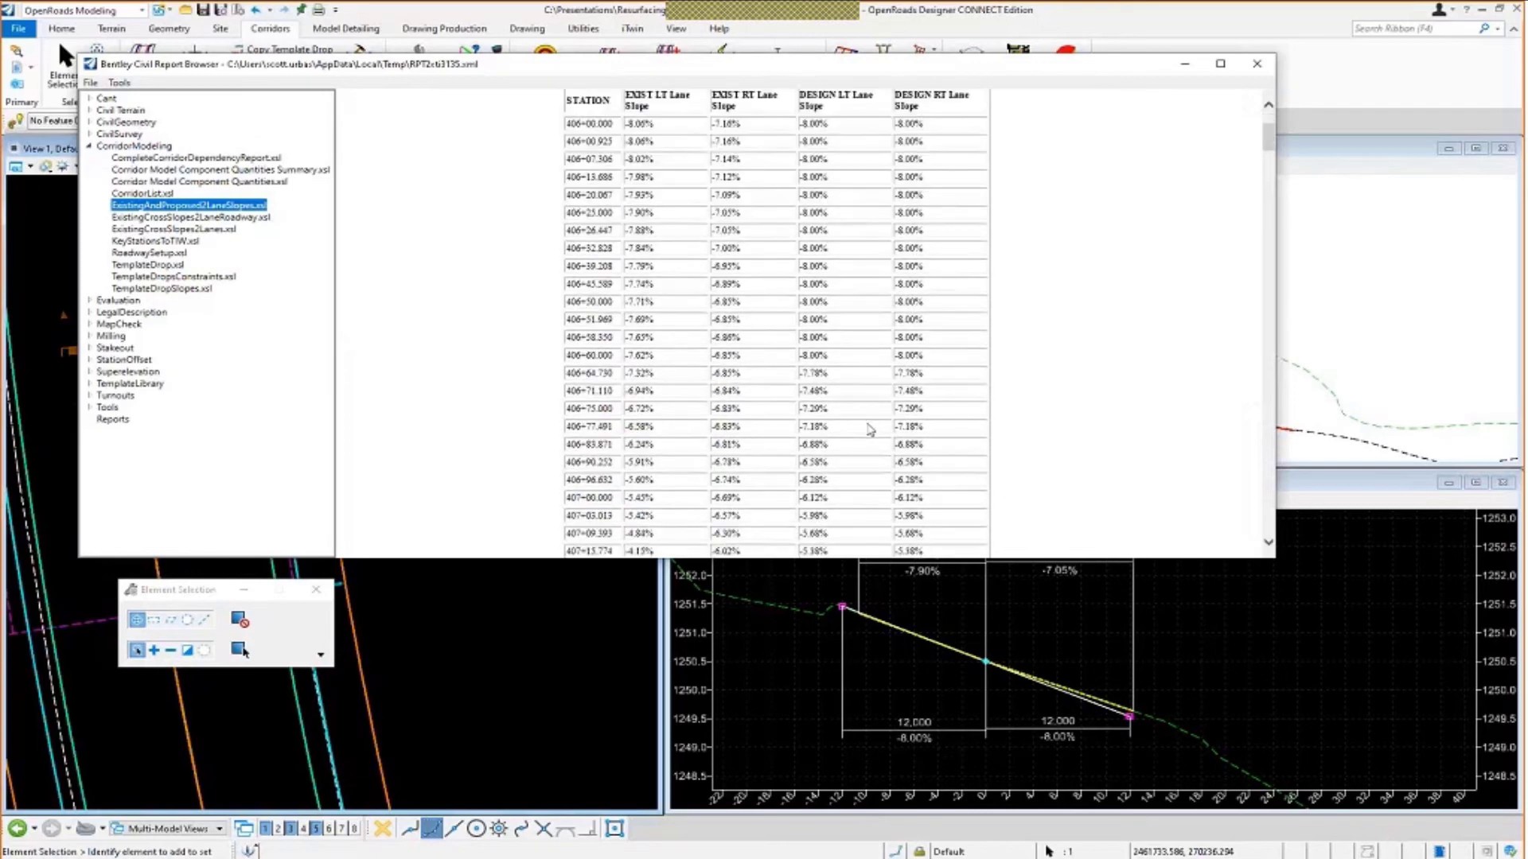
{"action": "scroll", "coordinate": [893, 401], "scroll_direction": "up", "scroll_amount": 3}
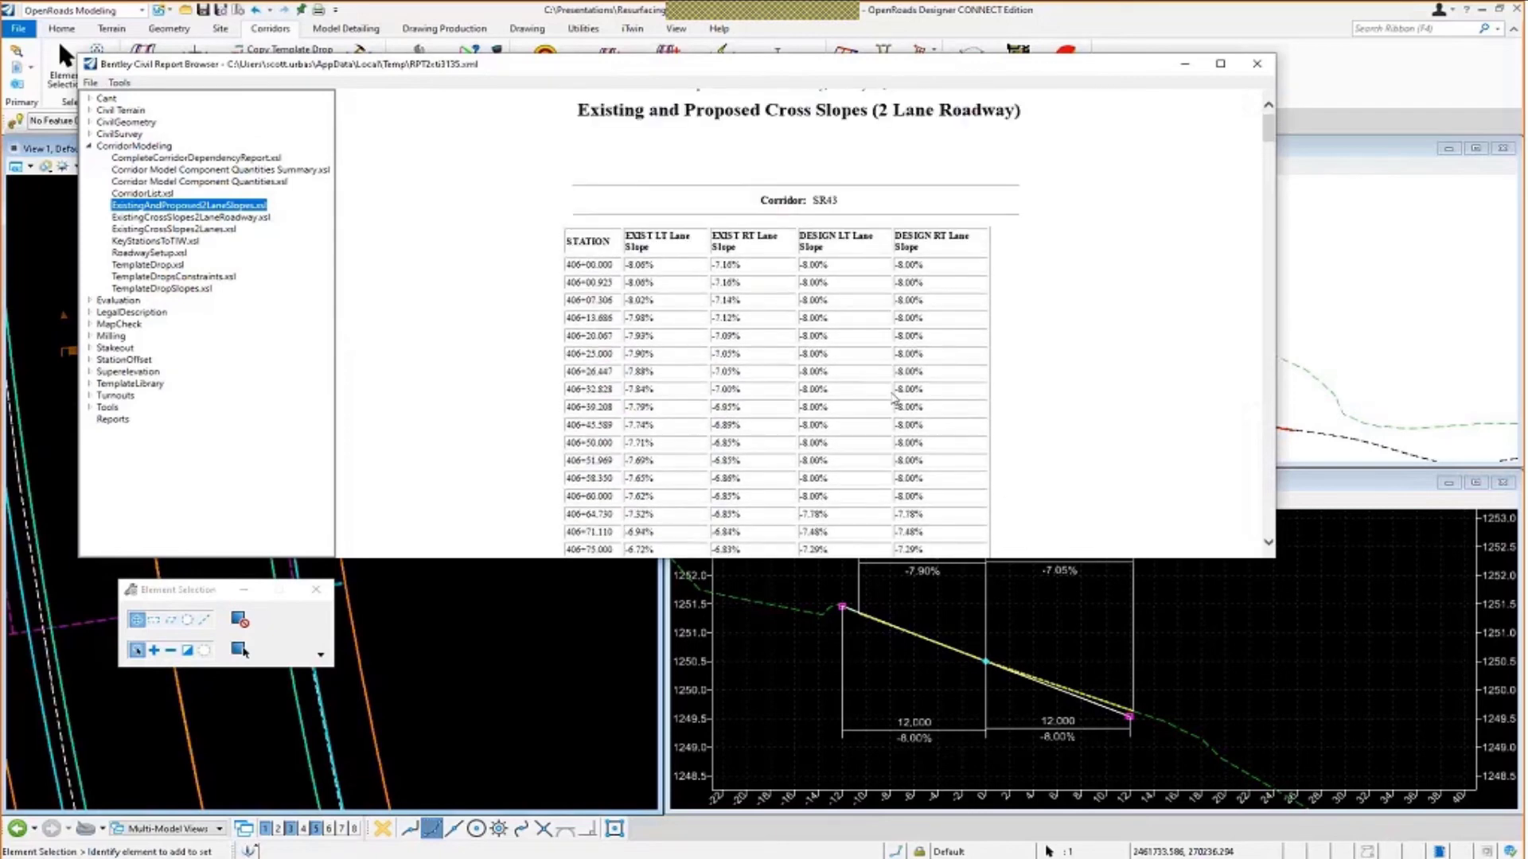
{"action": "scroll", "coordinate": [892, 418], "scroll_direction": "down", "scroll_amount": 1}
{"action": "scroll", "coordinate": [891, 438], "scroll_direction": "down", "scroll_amount": 2}
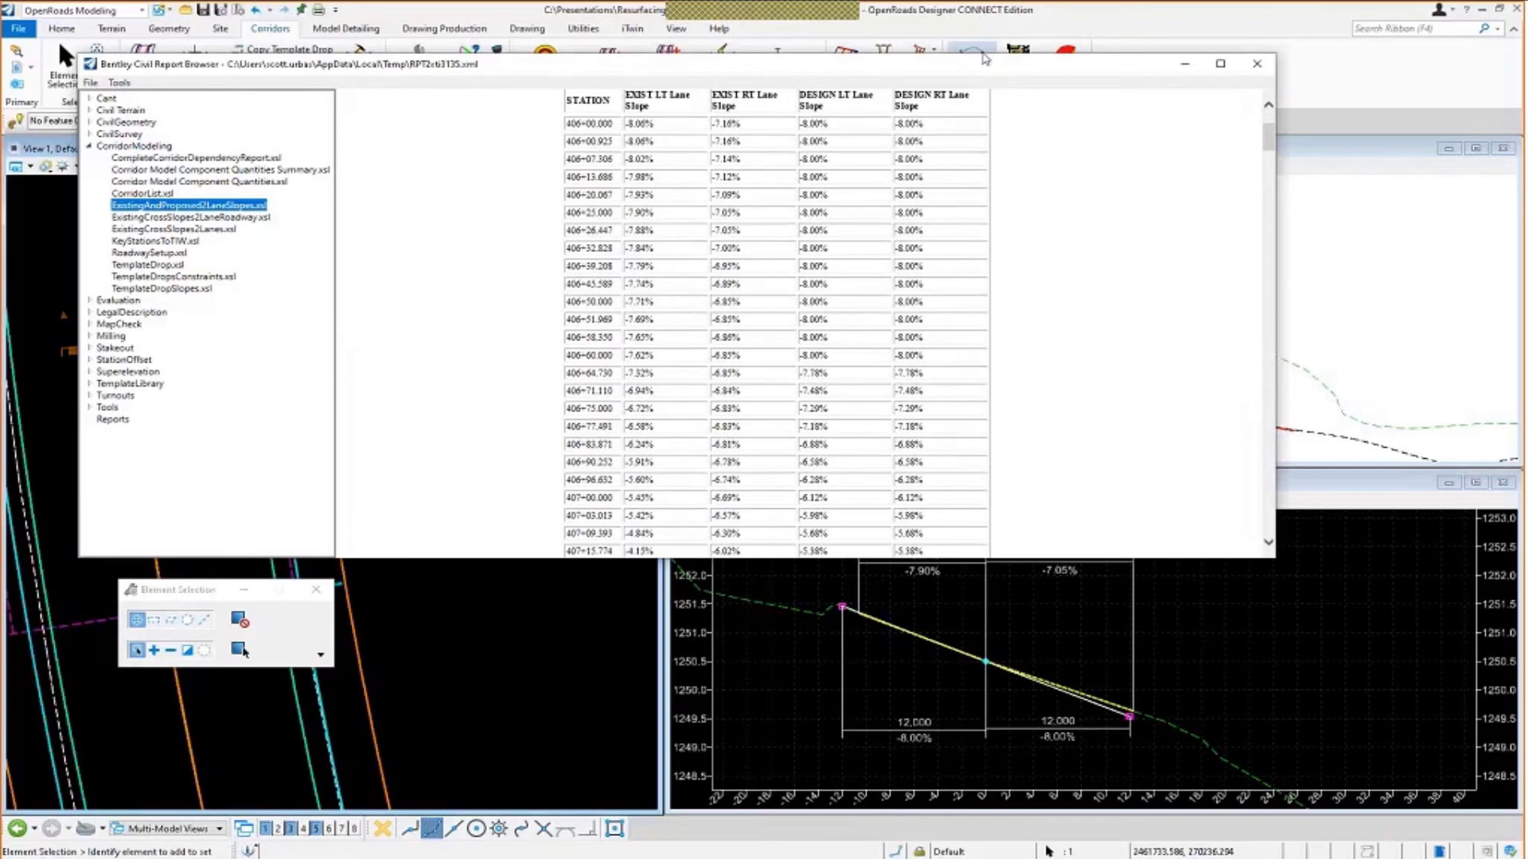
{"action": "left_click_drag", "start_coordinate": [979, 54], "coordinate": [977, 135]}
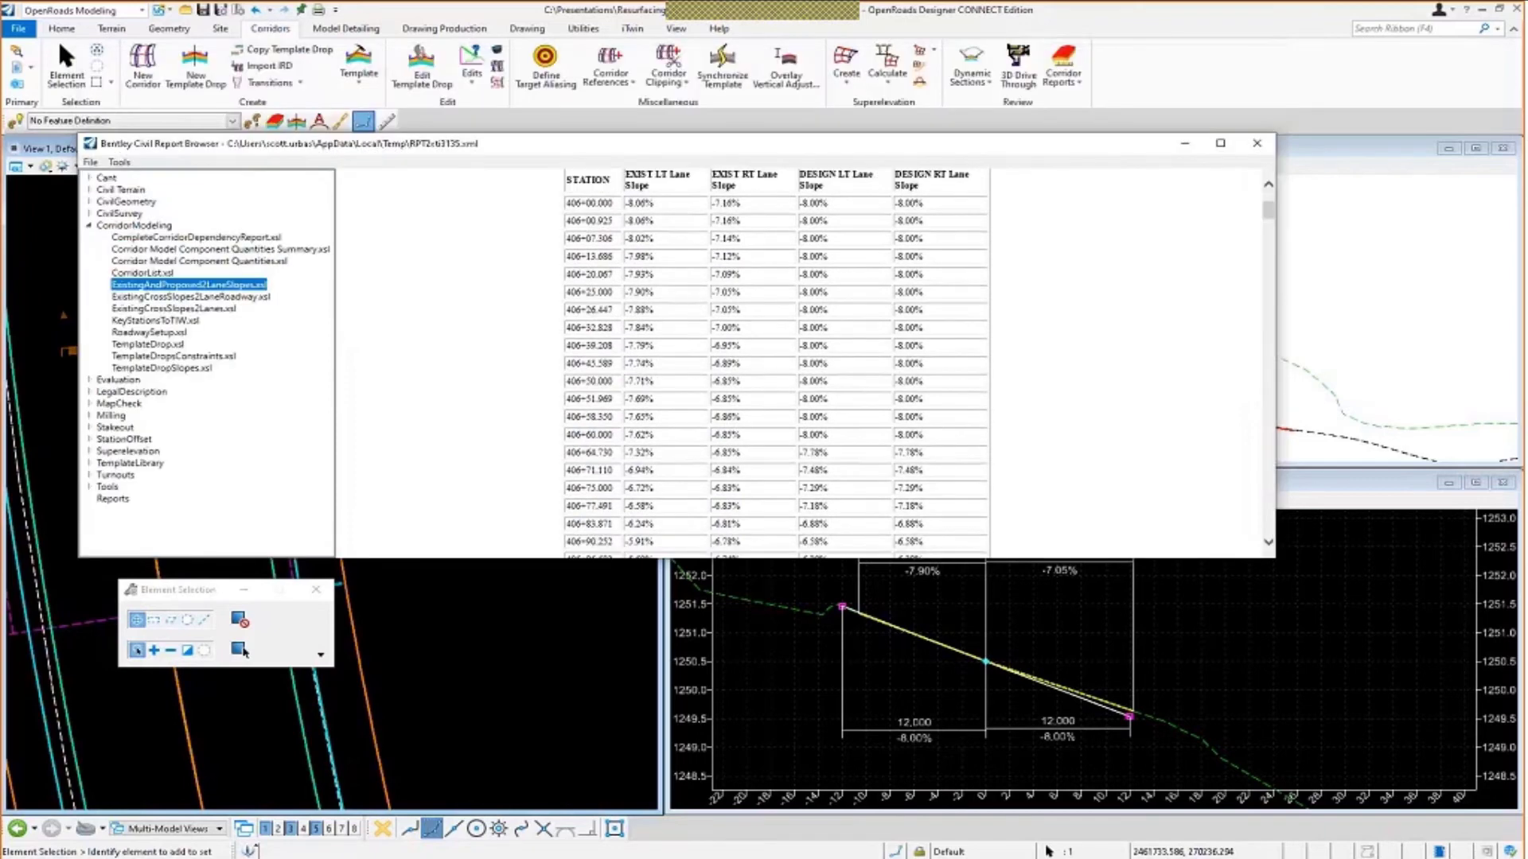
{"action": "left_click_drag", "start_coordinate": [819, 147], "coordinate": [901, 70]}
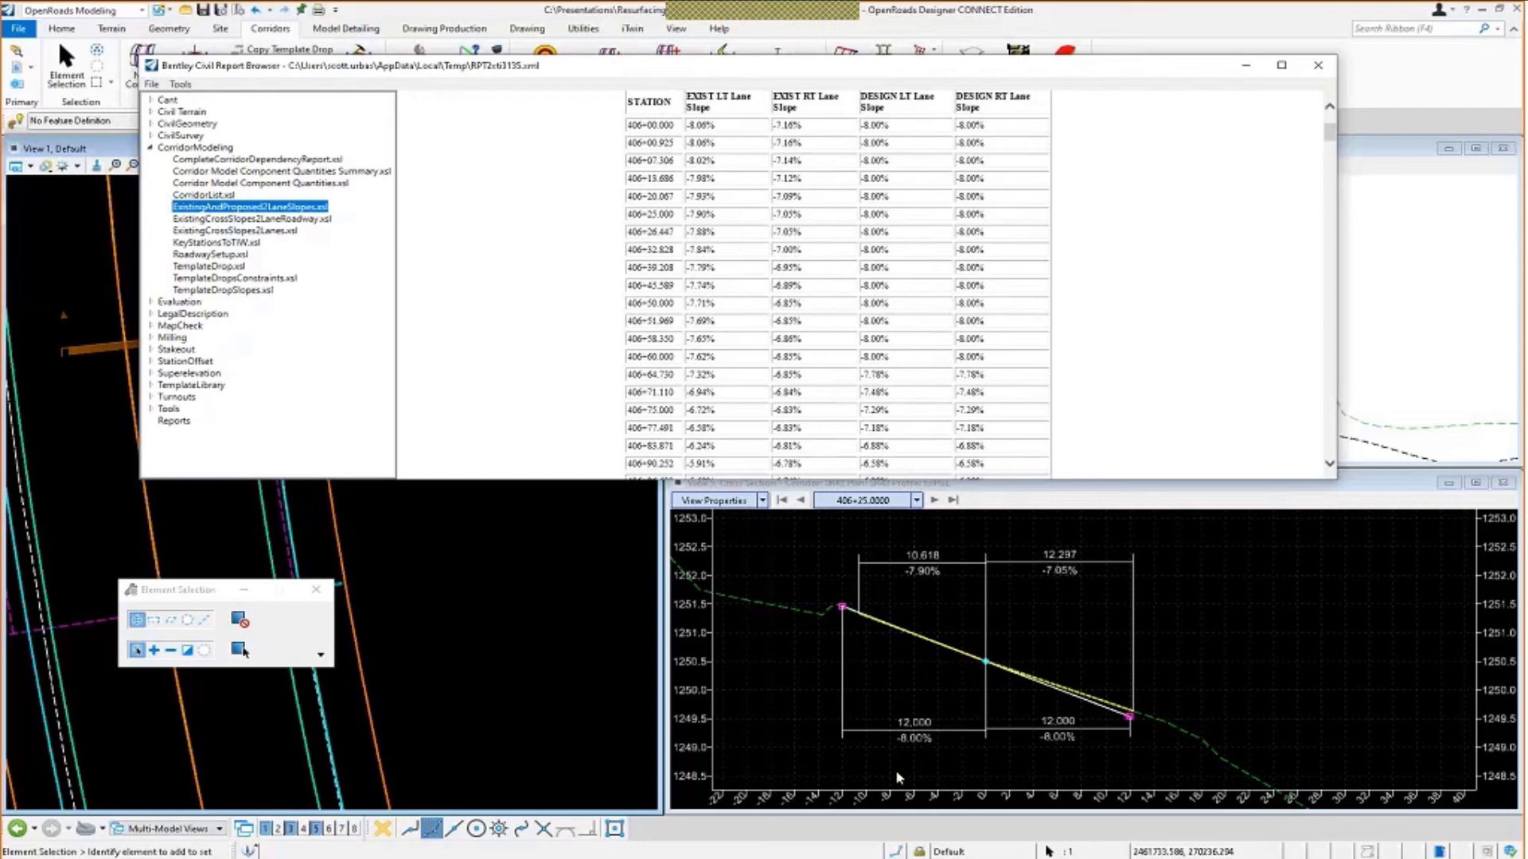
Export the existing and proposed cross slope table to Microsoft Excel and look through the exported station rows.
{"action": "right_click", "coordinate": [1165, 356]}
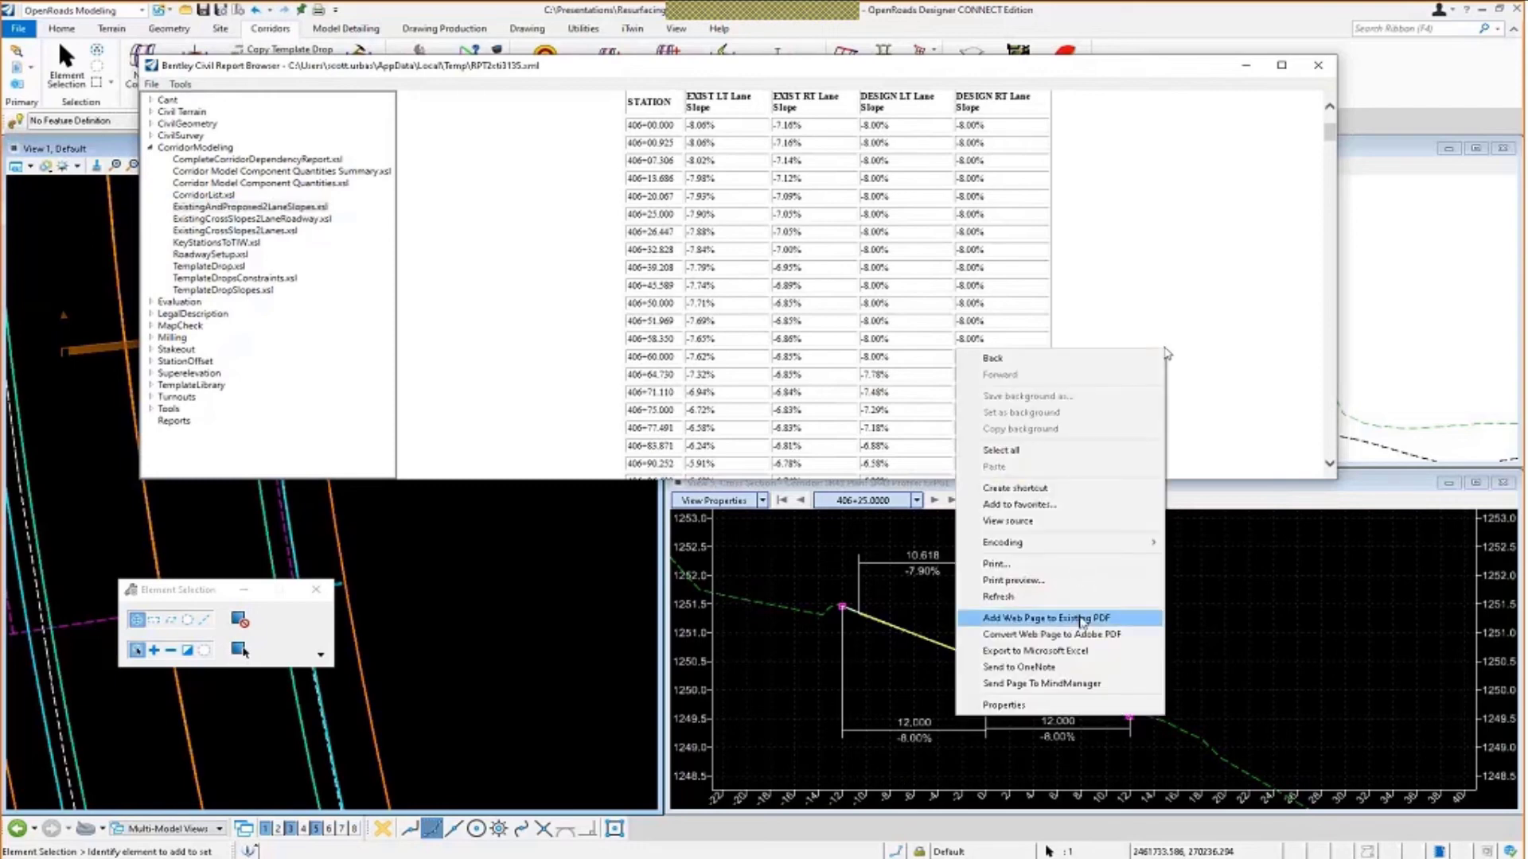
{"action": "left_click", "coordinate": [1075, 651]}
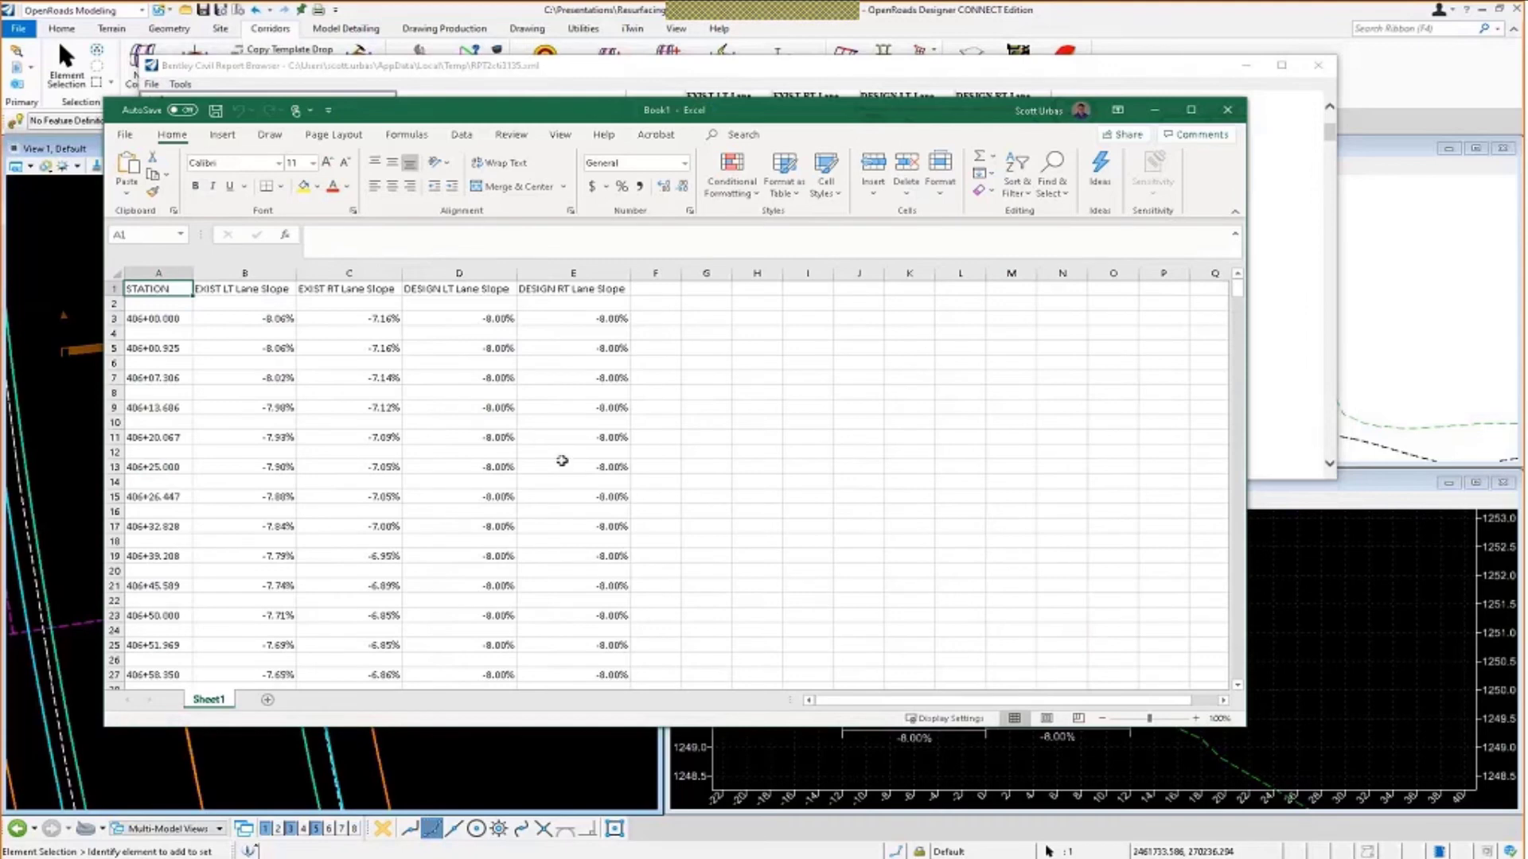
{"action": "scroll", "coordinate": [562, 461], "scroll_direction": "down", "scroll_amount": 4}
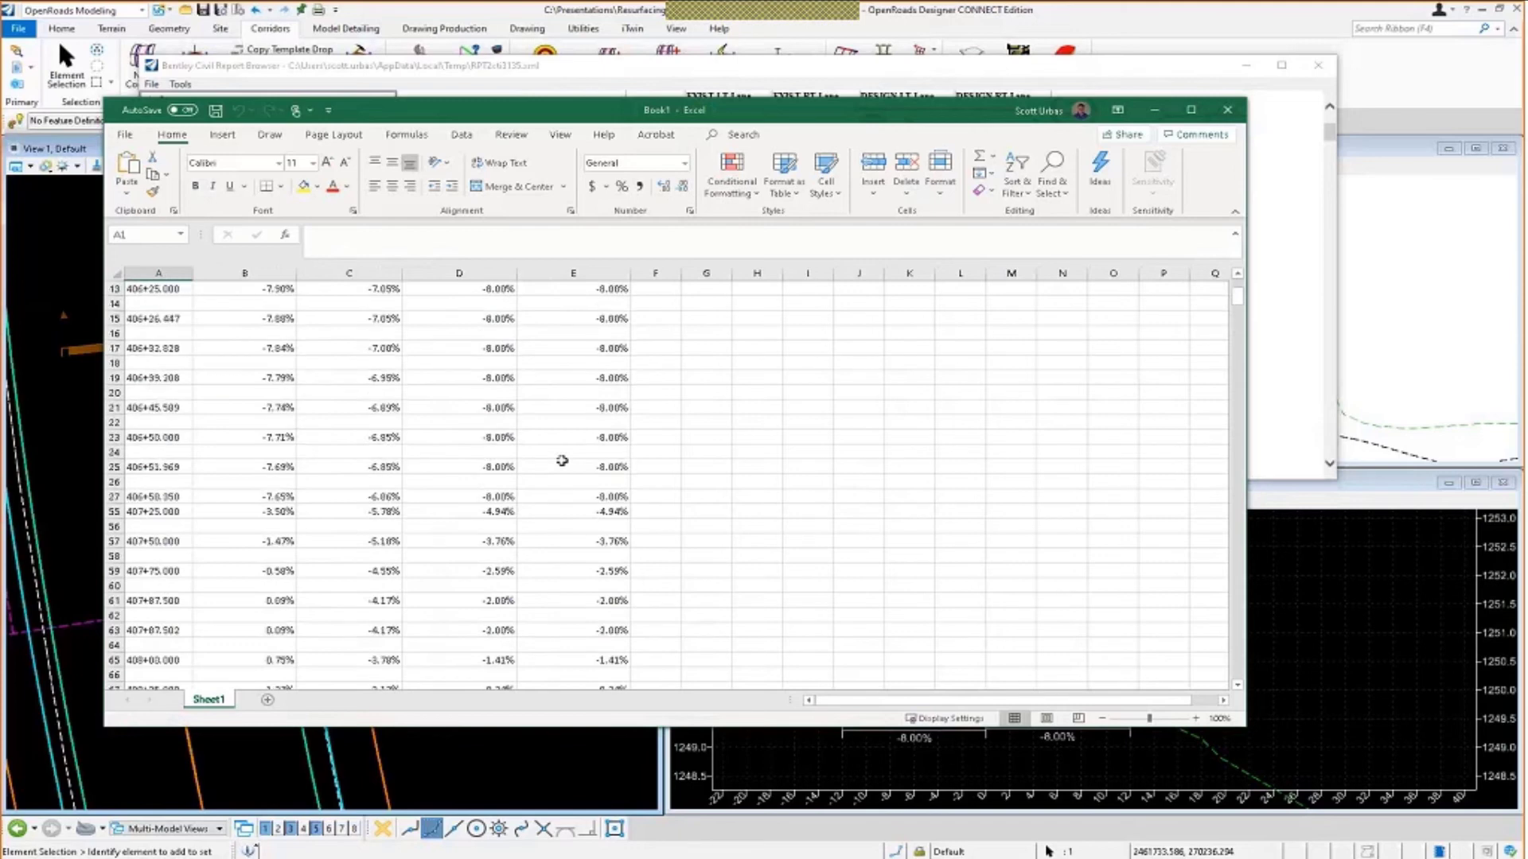
Close the exported Excel workbook without saving and redisplay the ExistingAndProposed2LaneSlopes.xsl report from its beginning.
{"action": "scroll", "coordinate": [562, 461], "scroll_direction": "up", "scroll_amount": 1}
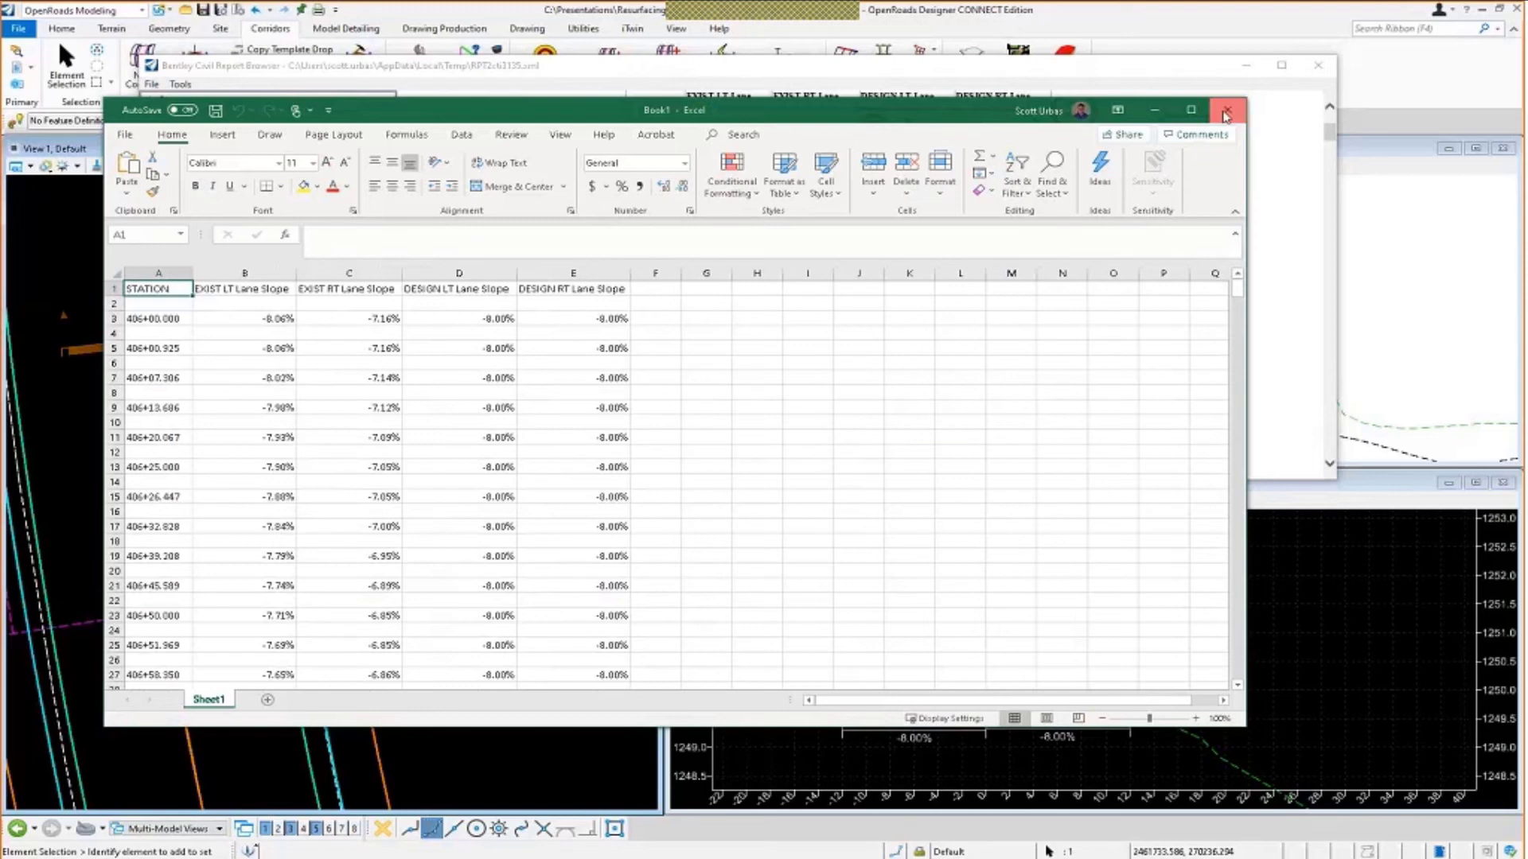
{"action": "left_click", "coordinate": [1225, 116]}
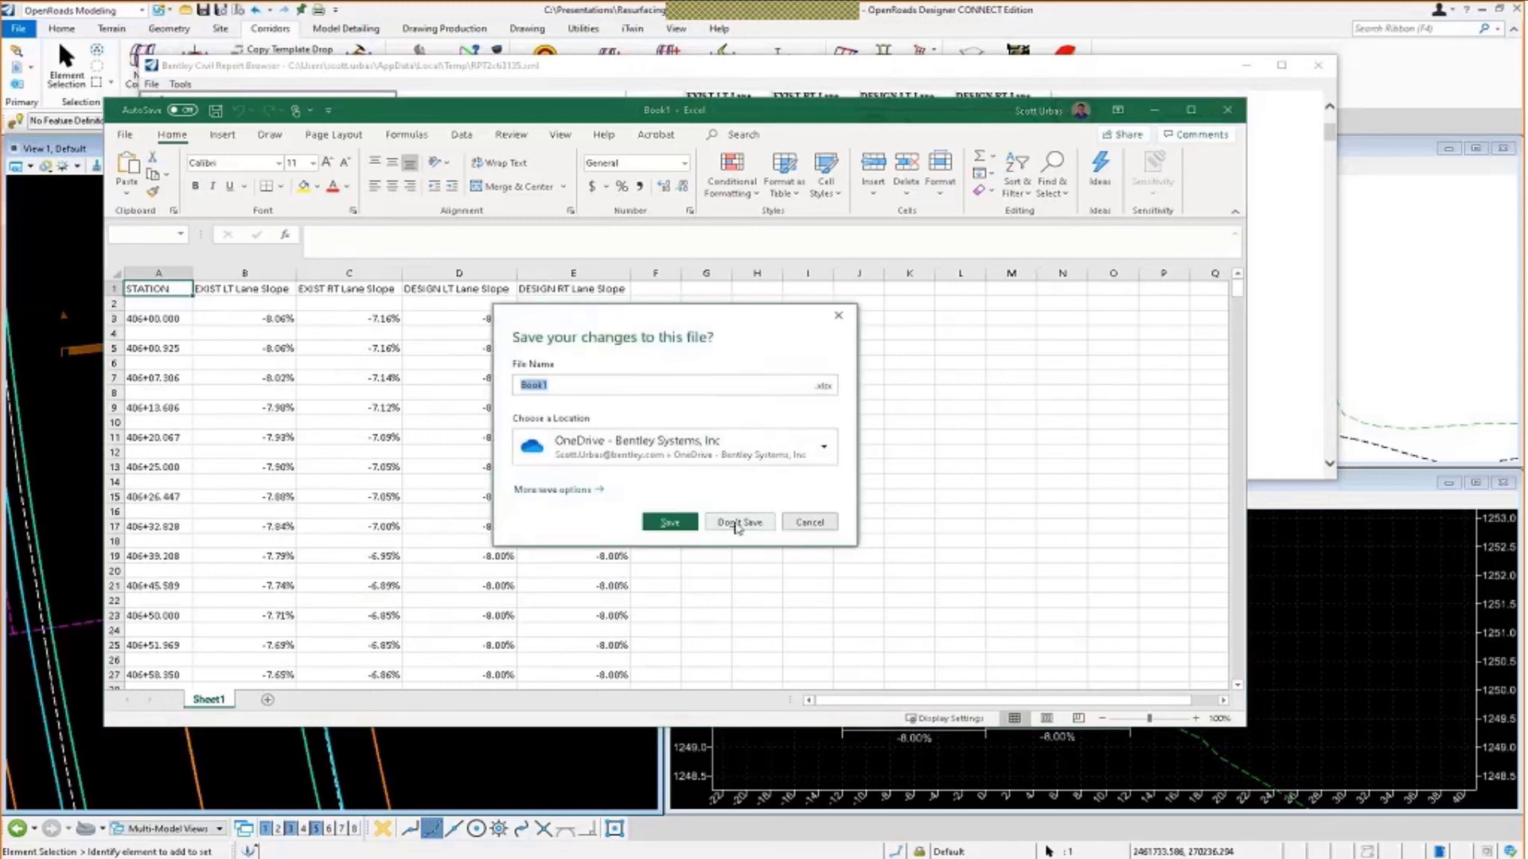
{"action": "left_click", "coordinate": [736, 524]}
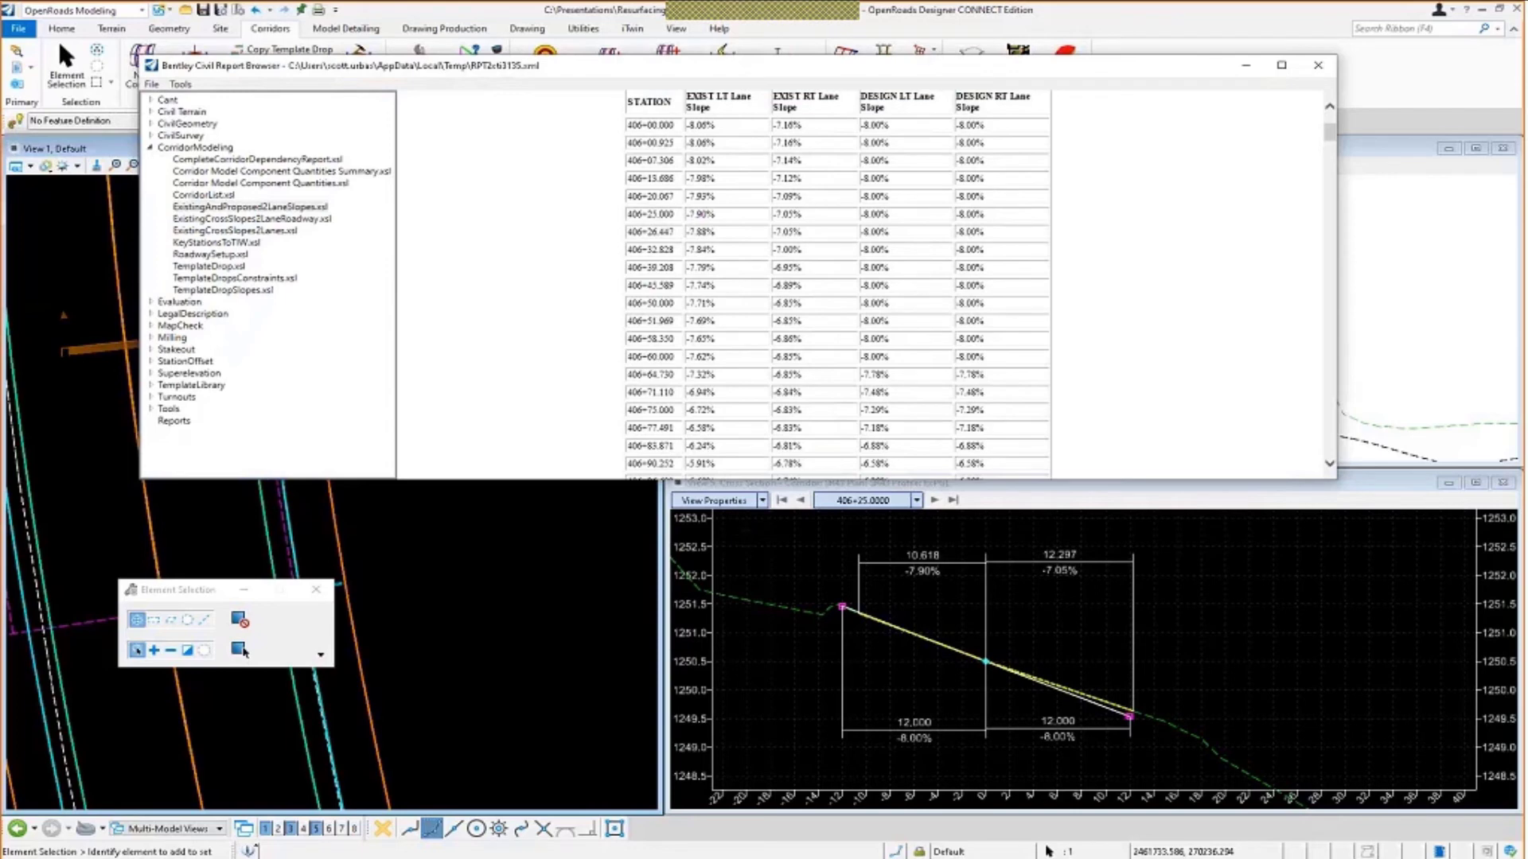
{"action": "left_click", "coordinate": [250, 206]}
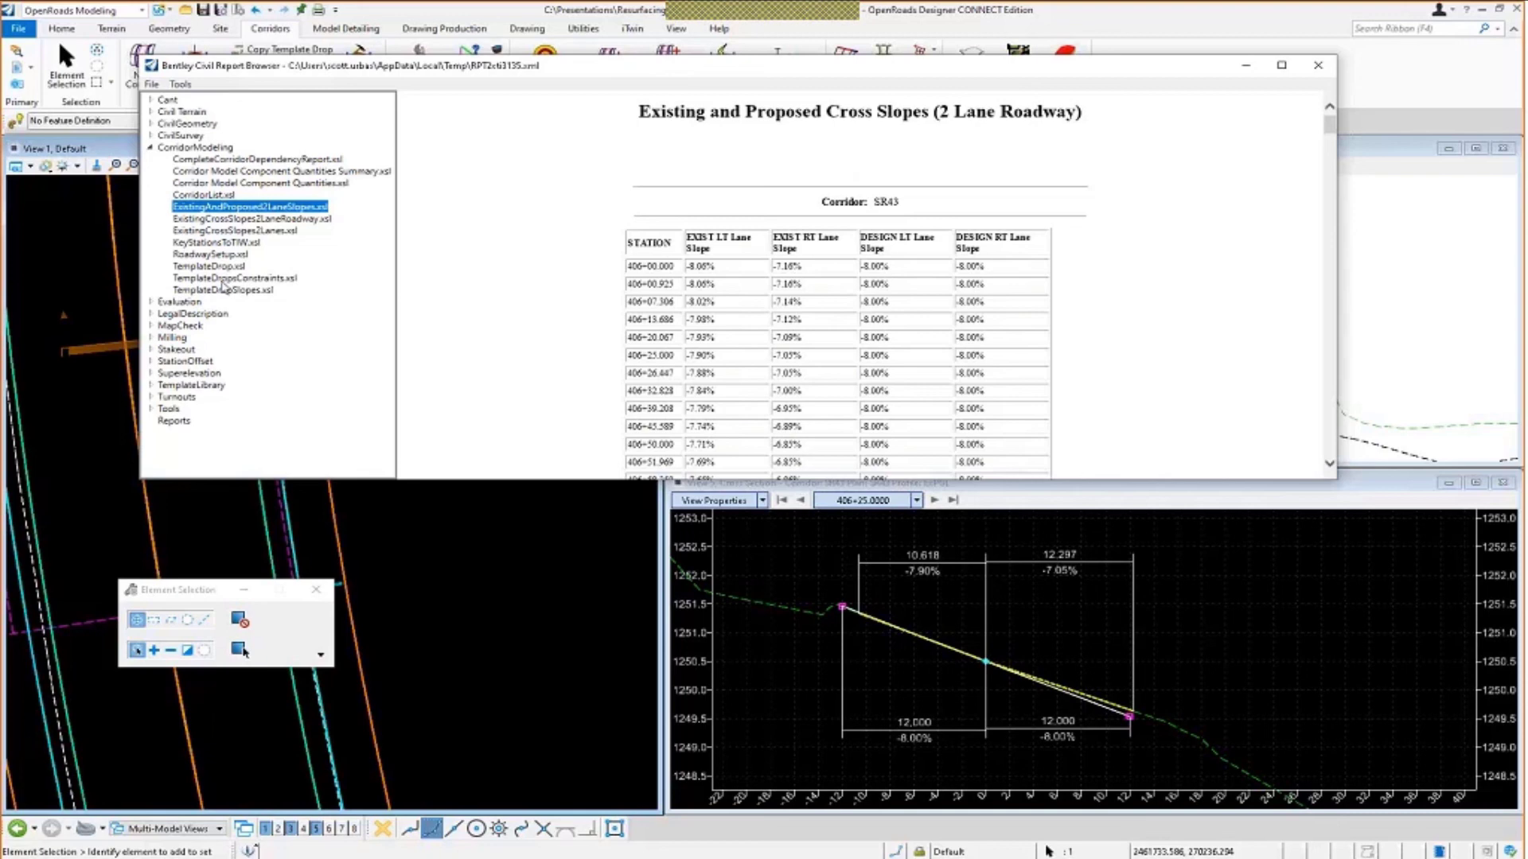
Apply the TemplateDropsConstraints.xsl style sheet, enlarge the report browser, and examine the component point slopes and widths.
{"action": "left_click", "coordinate": [222, 280]}
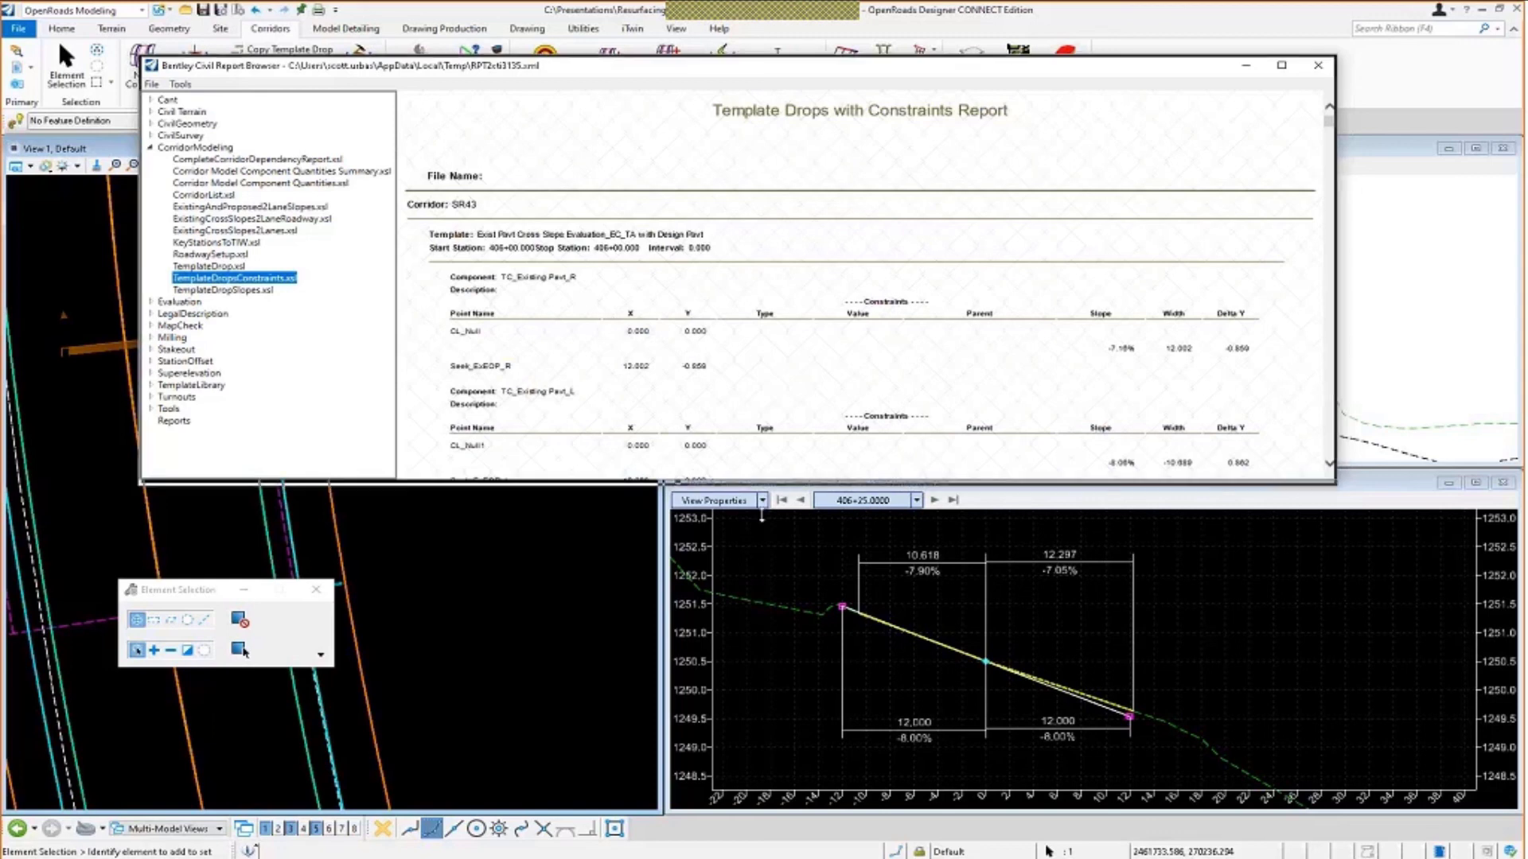
{"action": "left_click_drag", "start_coordinate": [761, 513], "coordinate": [761, 604]}
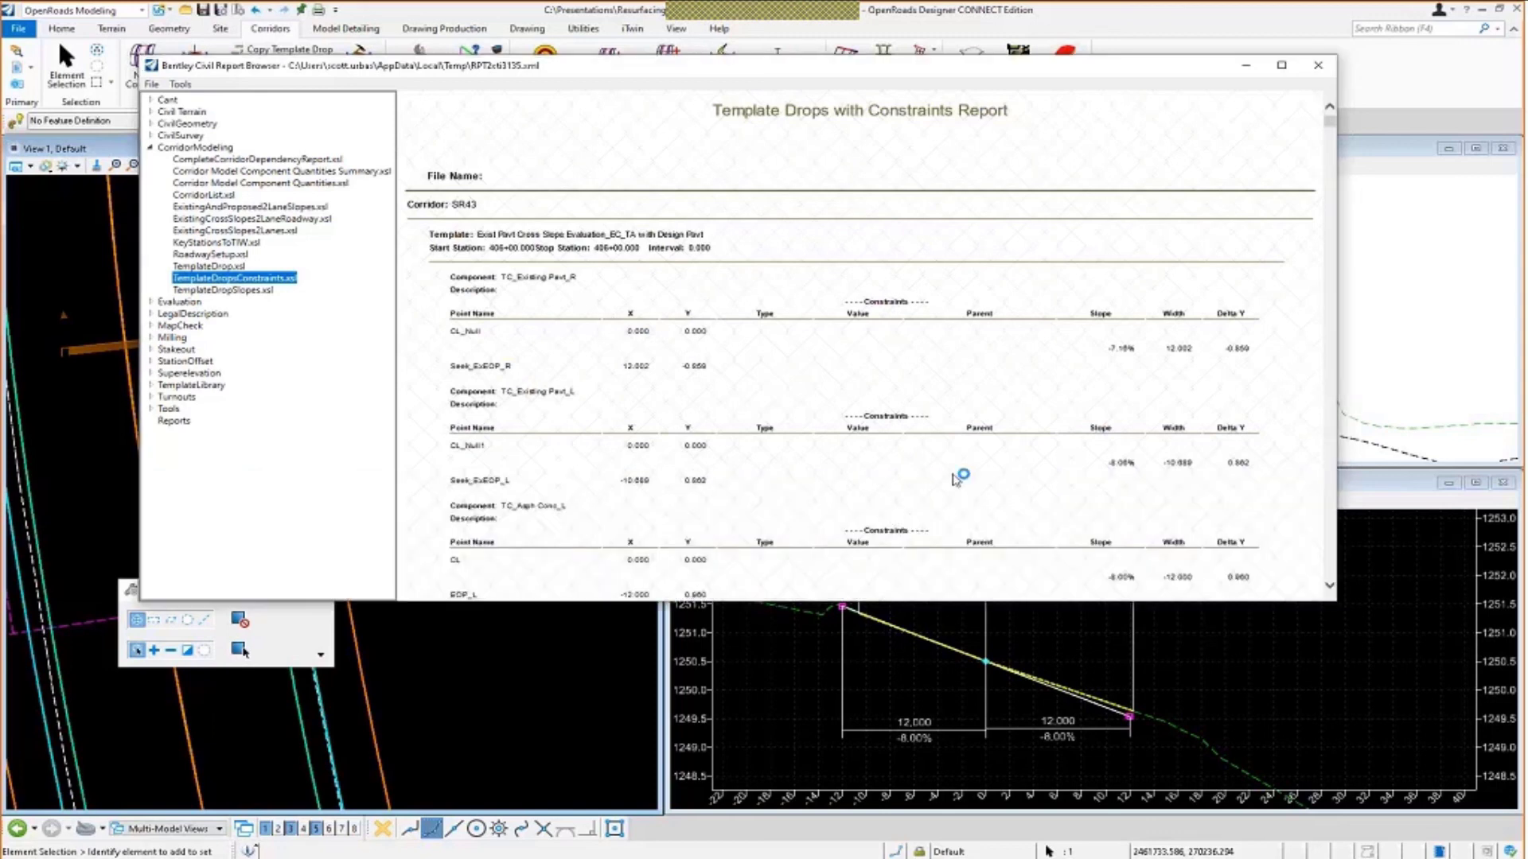
{"action": "scroll", "coordinate": [958, 477], "scroll_direction": "down", "scroll_amount": 2}
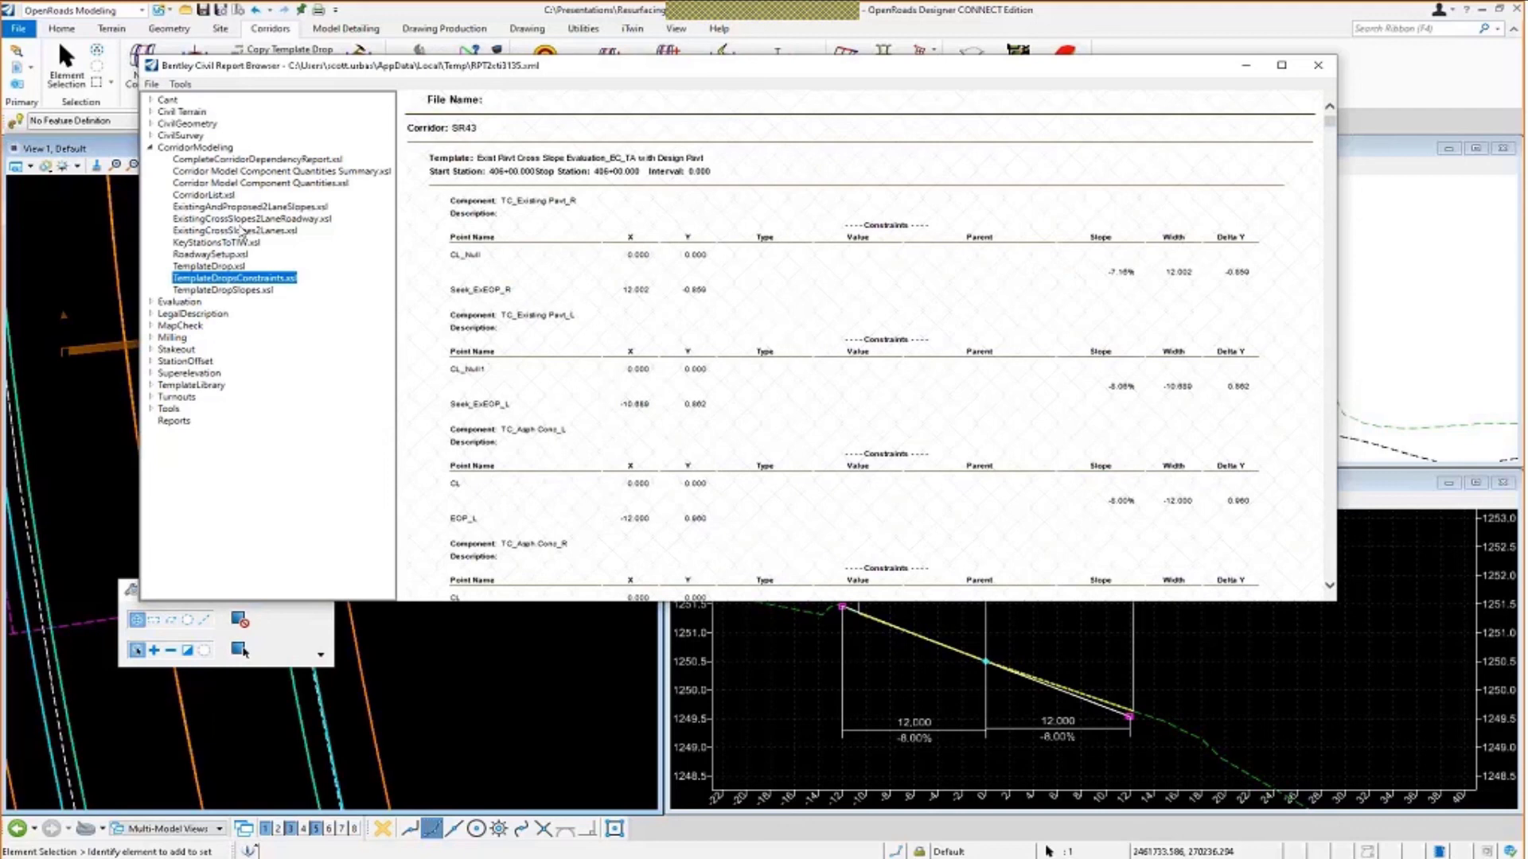
Return to the ExistingAndProposed2LaneSlopes.xsl report, close the report browser, and deselect the corridor in the plan view.
{"action": "left_click", "coordinate": [242, 207]}
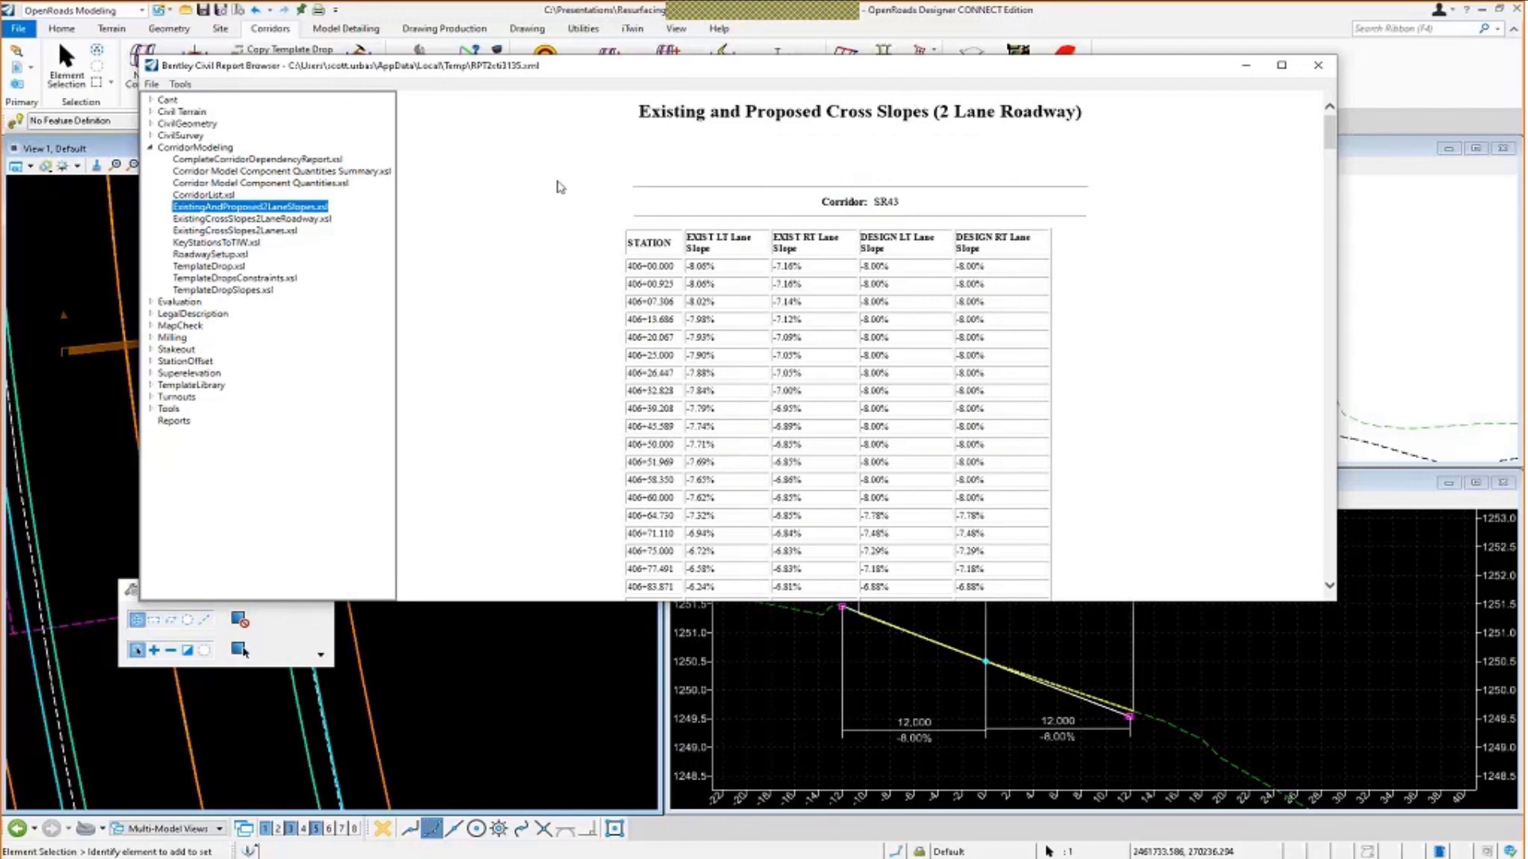
{"action": "key", "text": "alt+F4"}
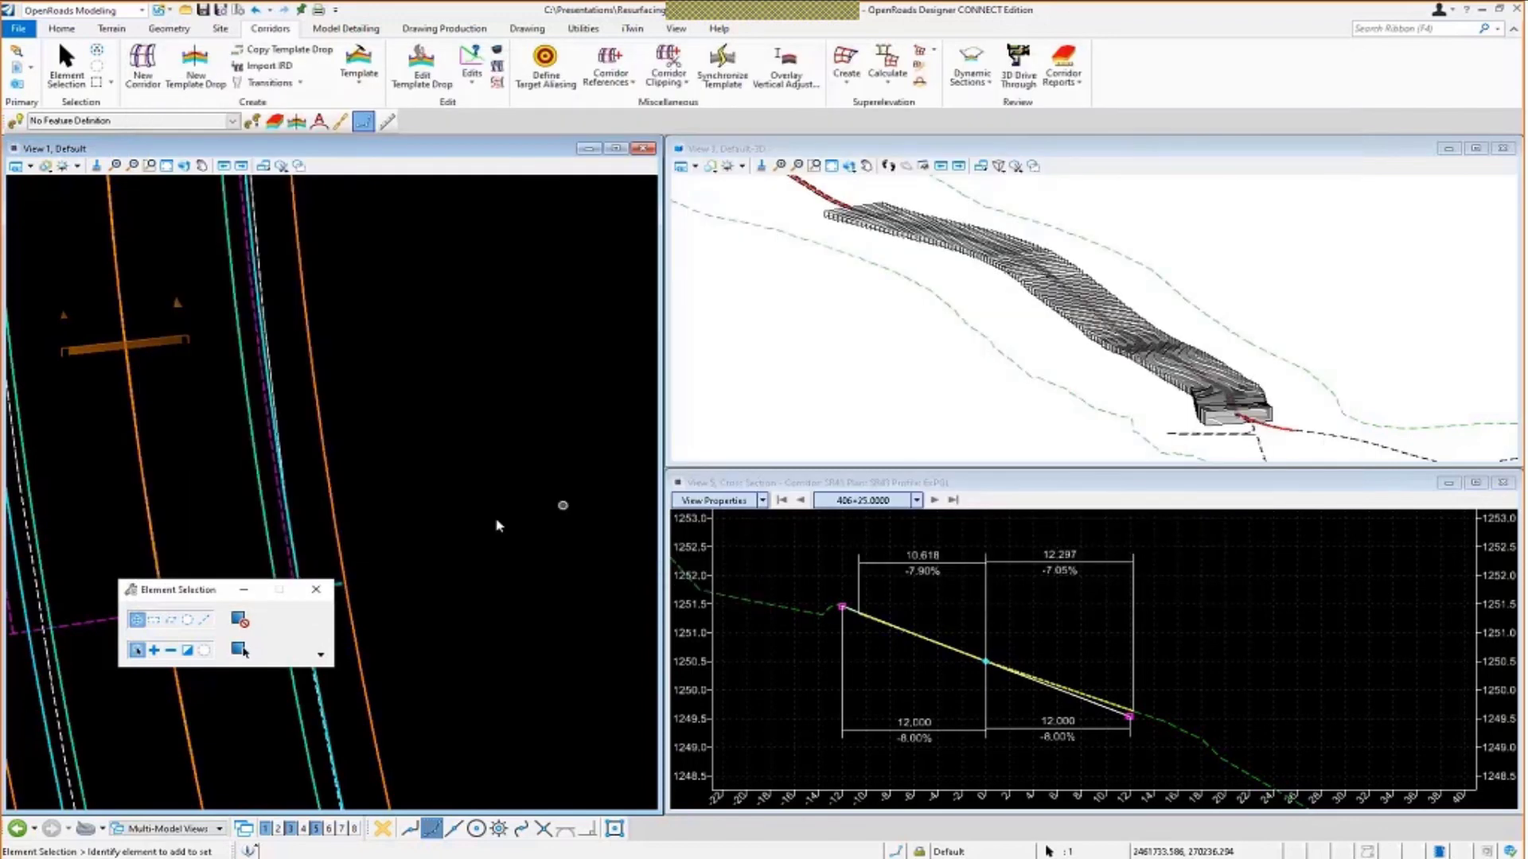
{"action": "left_click", "coordinate": [498, 524]}
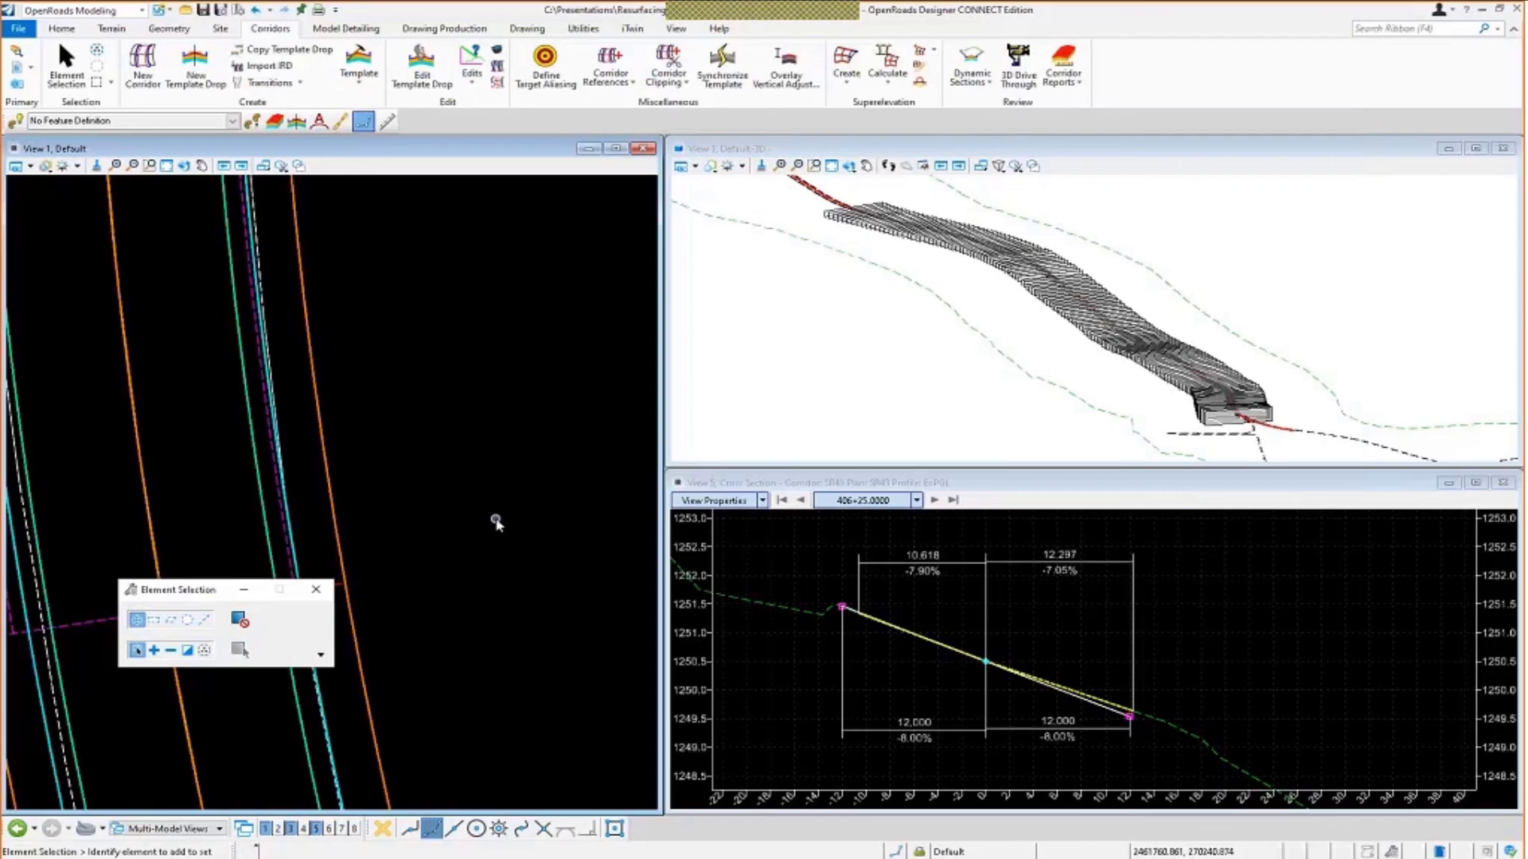